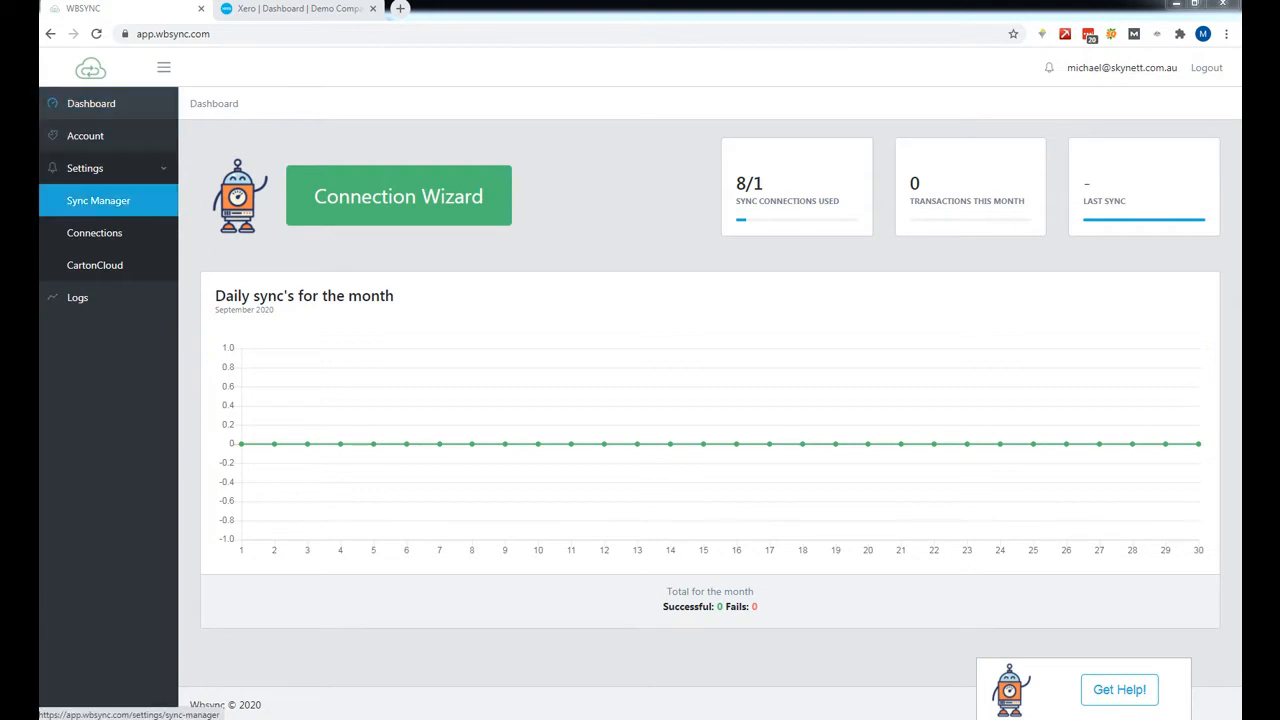
- Open the WooCommerce to Xero Demo sync for editing and check its Xero Demo connection
left_click(98, 200)
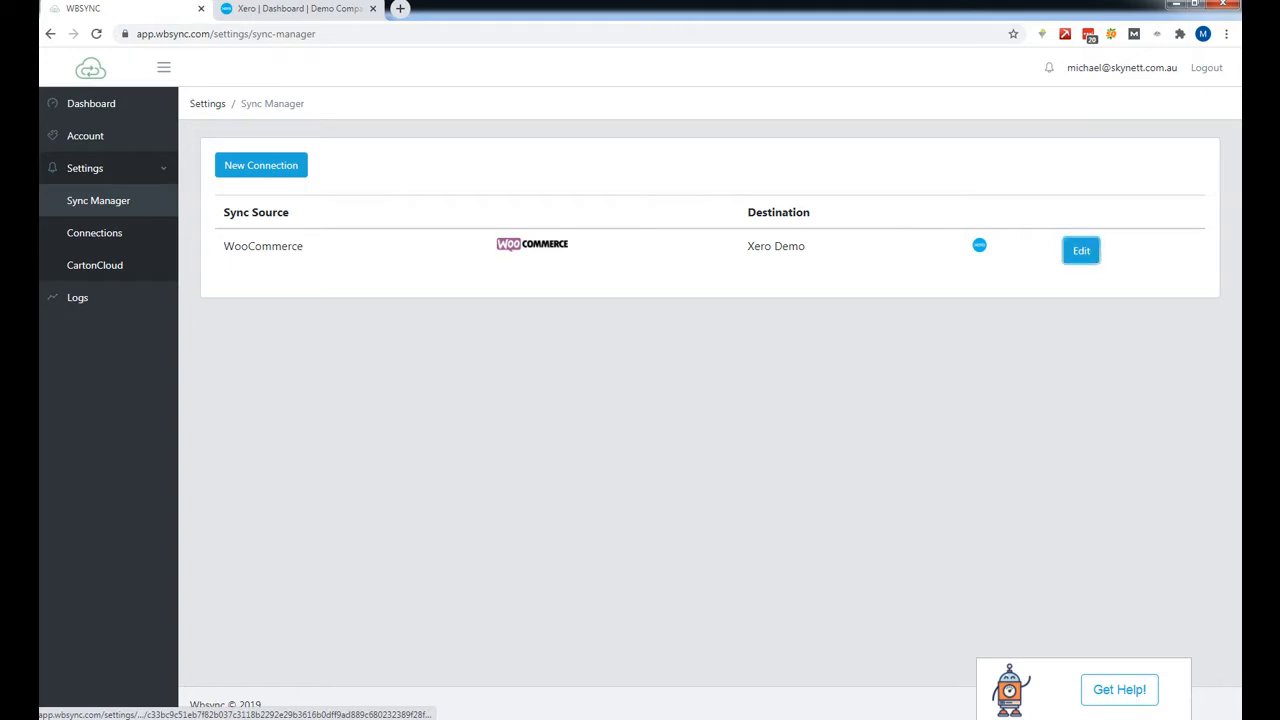
left_click(1081, 250)
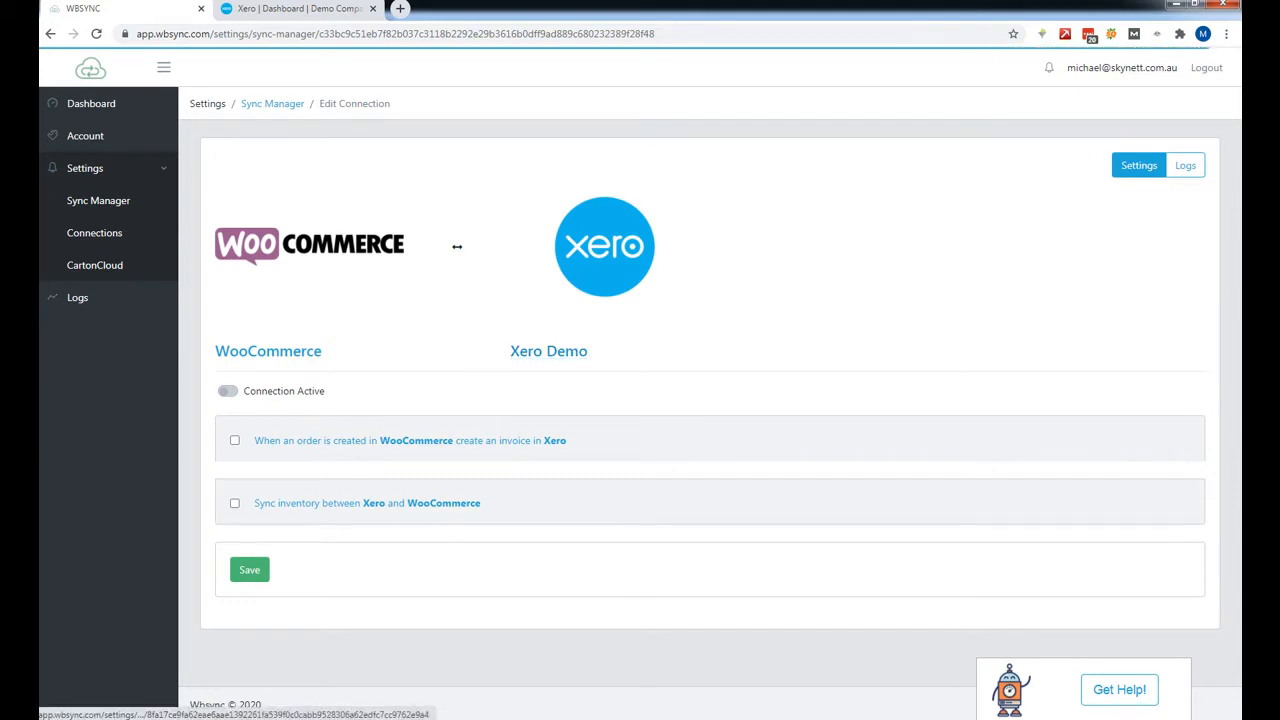
left_click(548, 351)
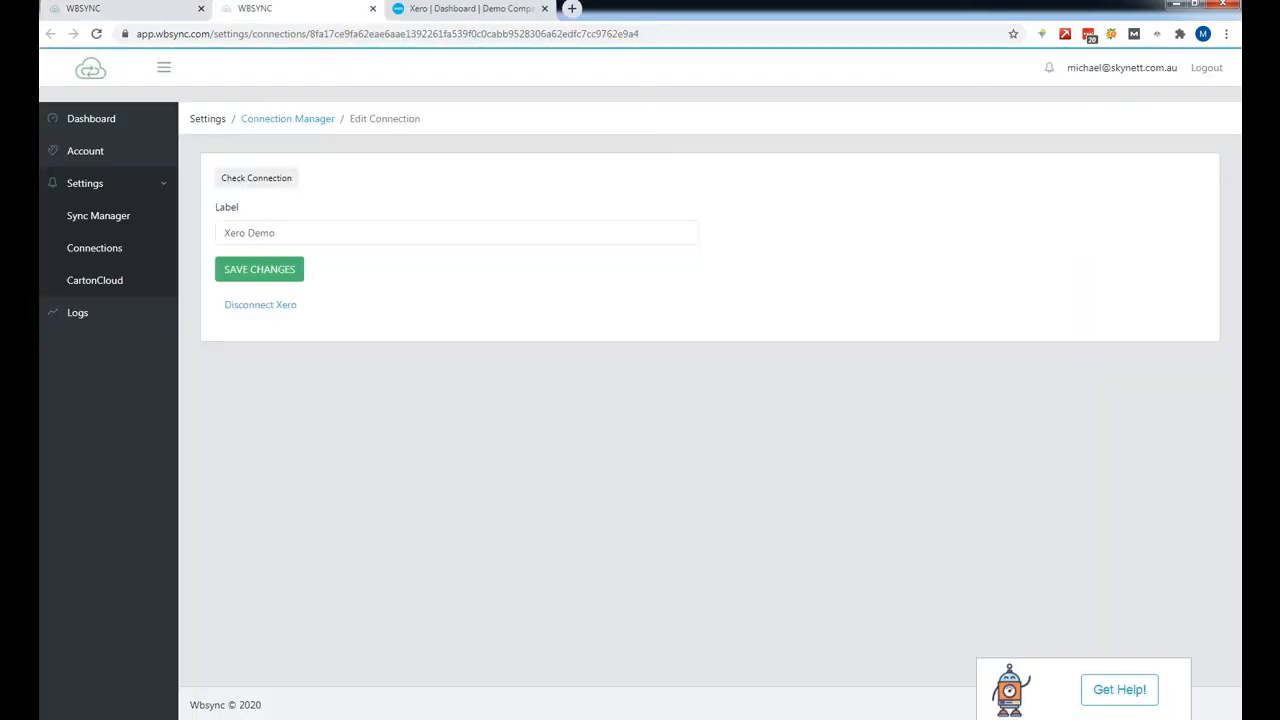
left_click(256, 178)
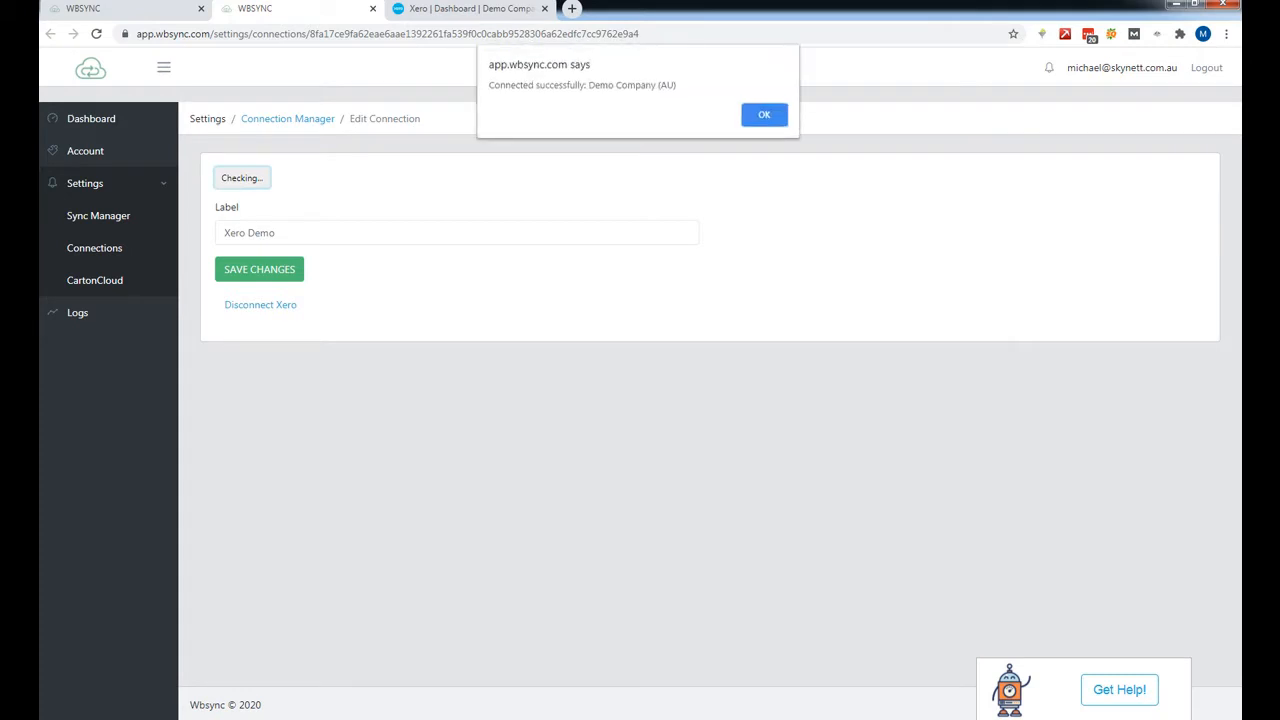
left_click(764, 115)
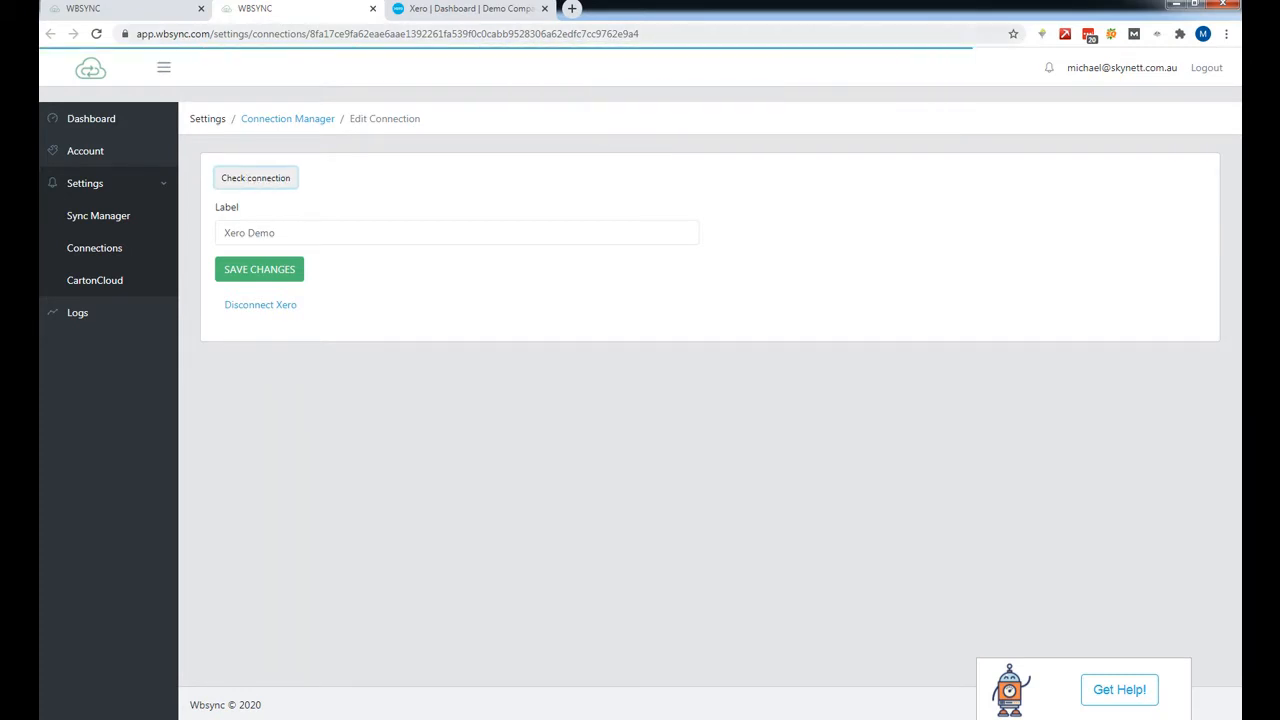
left_click(373, 8)
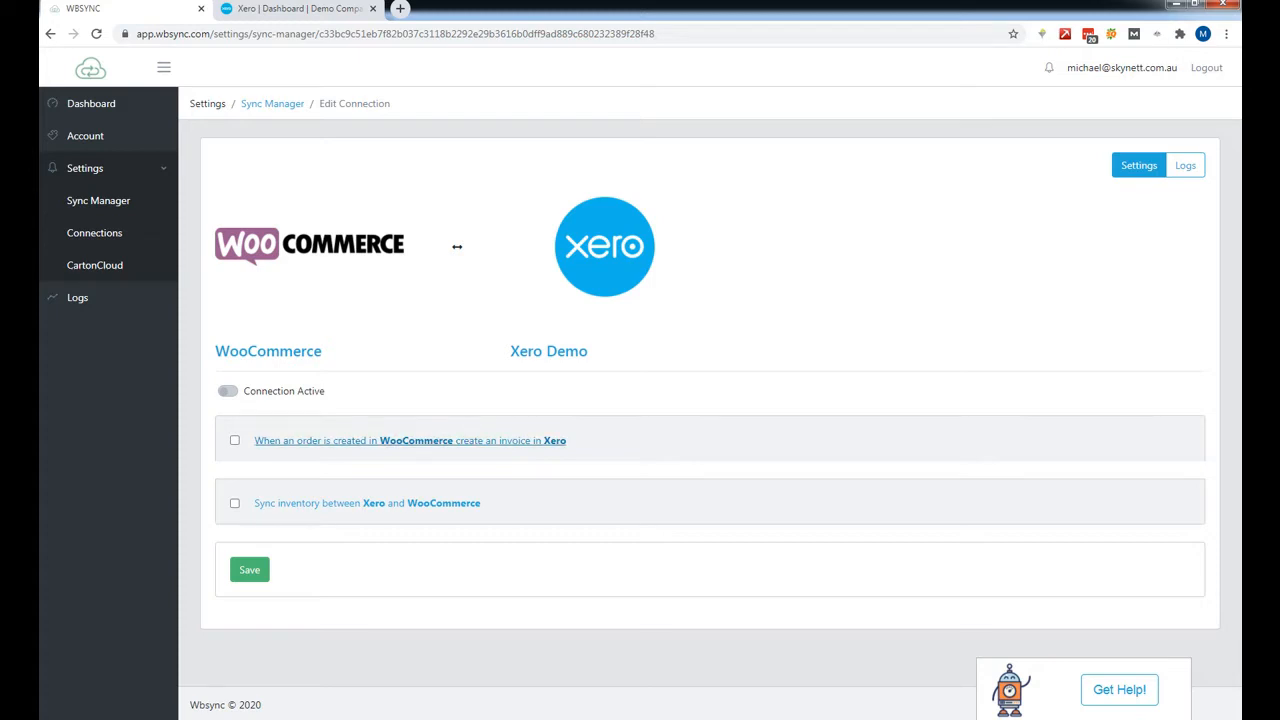
- Expand and enable the rule that creates an invoice in Xero when an order is created in WooCommerce
left_click(410, 441)
scroll(704, 440, "down", 2)
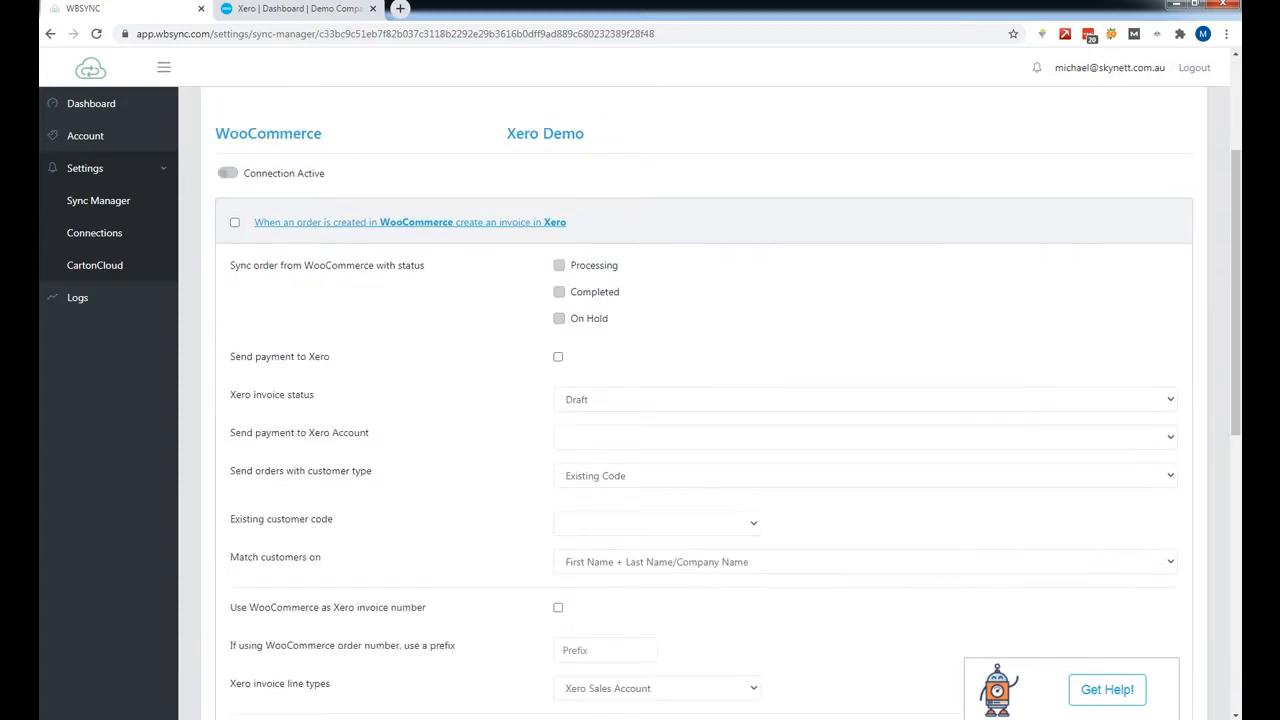
left_click(235, 223)
left_click_drag(230, 265, 424, 265)
left_click(424, 265)
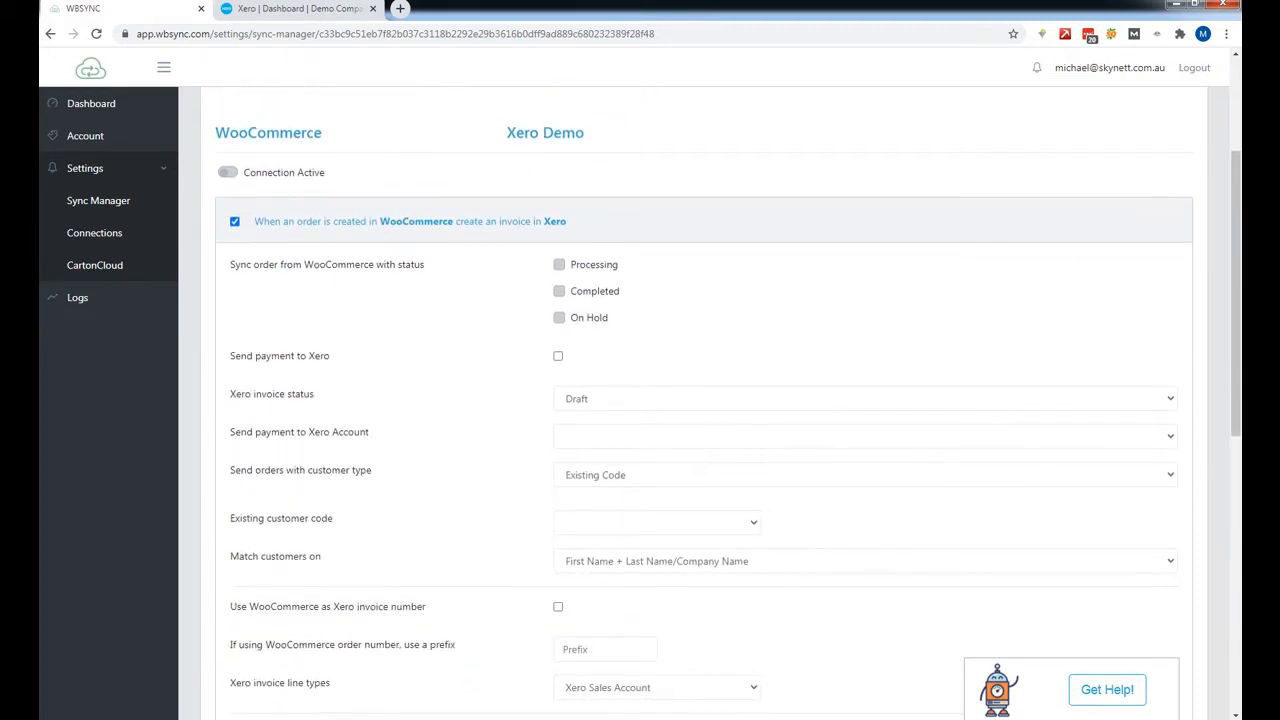
- Restrict the WooCommerce orders to sync to those with status Completed
scroll(700, 400, "down", 1)
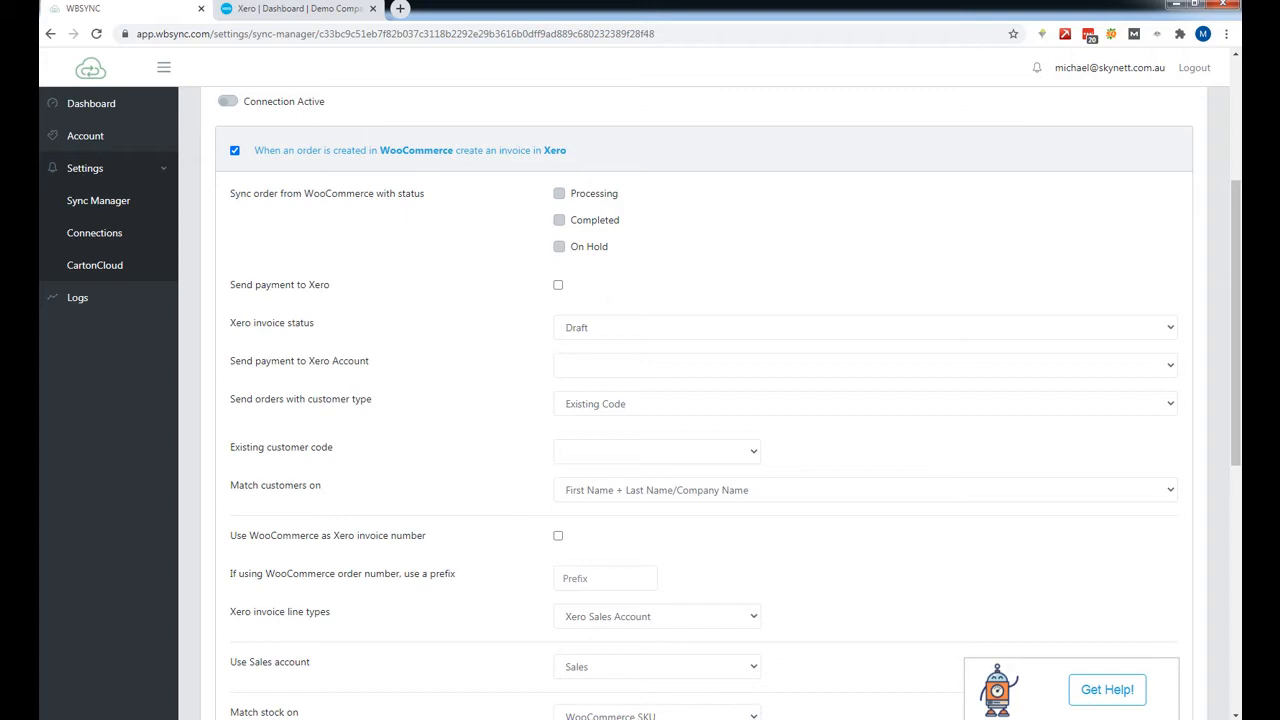
left_click(559, 220)
left_click(559, 194)
left_click(559, 194)
- Enable sending payments to Xero and set the Xero invoice status to Authorised
scroll(700, 400, "down", 1)
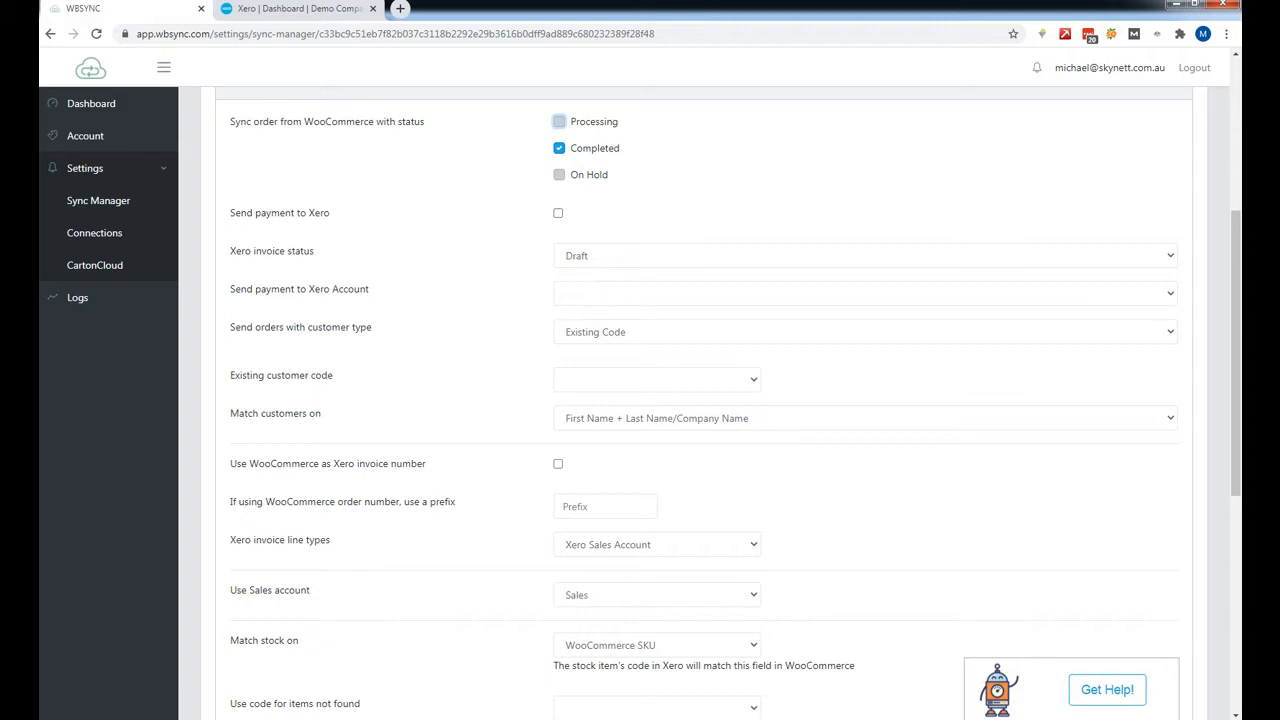
left_click_drag(230, 213, 331, 213)
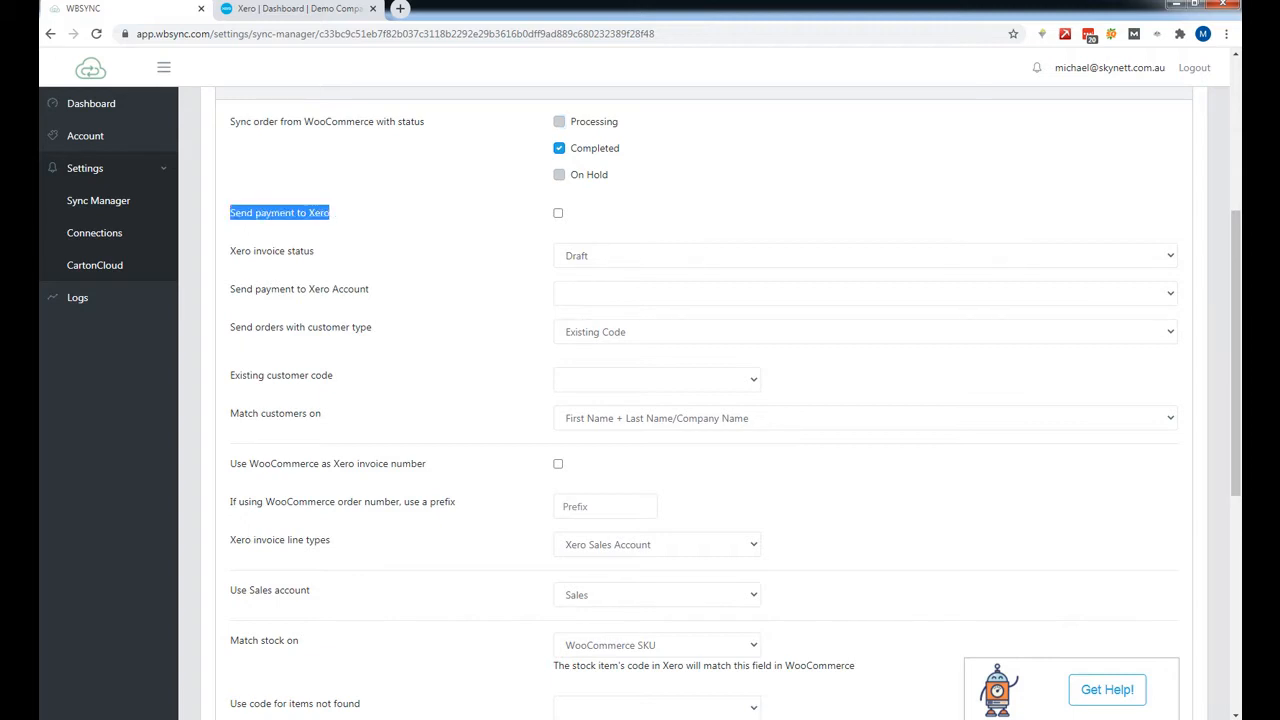
left_click(336, 214)
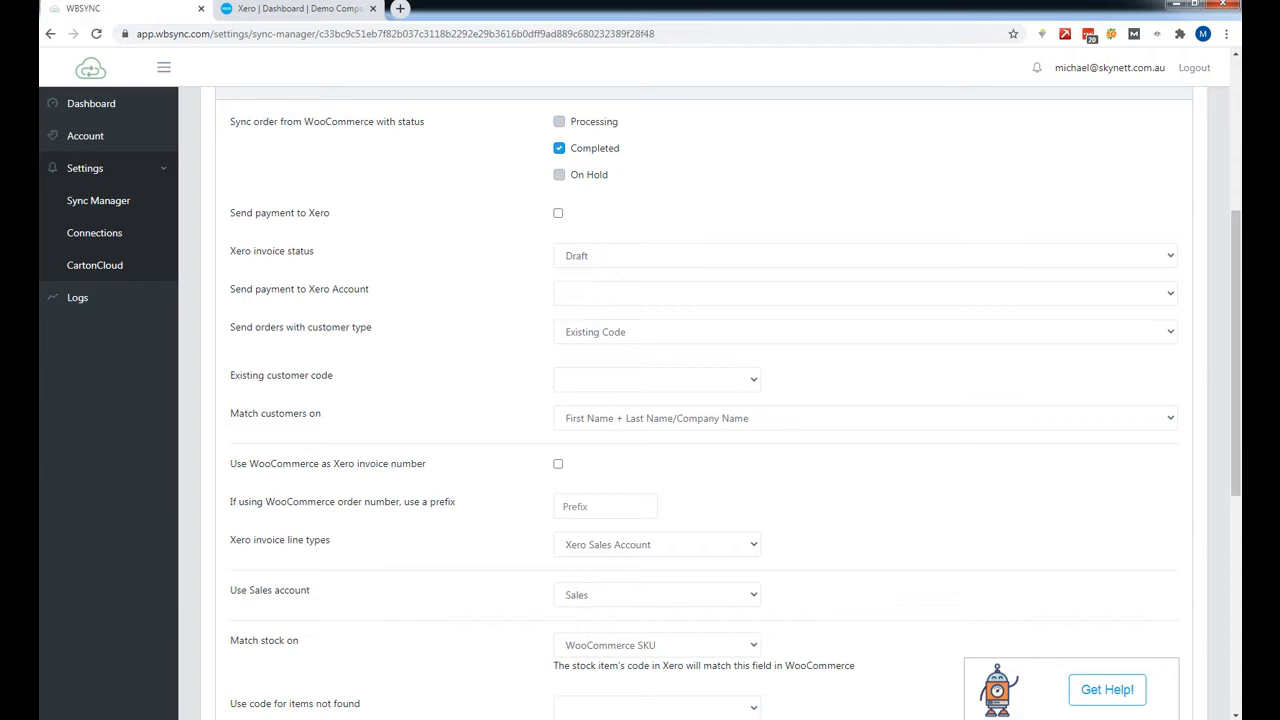
left_click(558, 213)
left_click(865, 256)
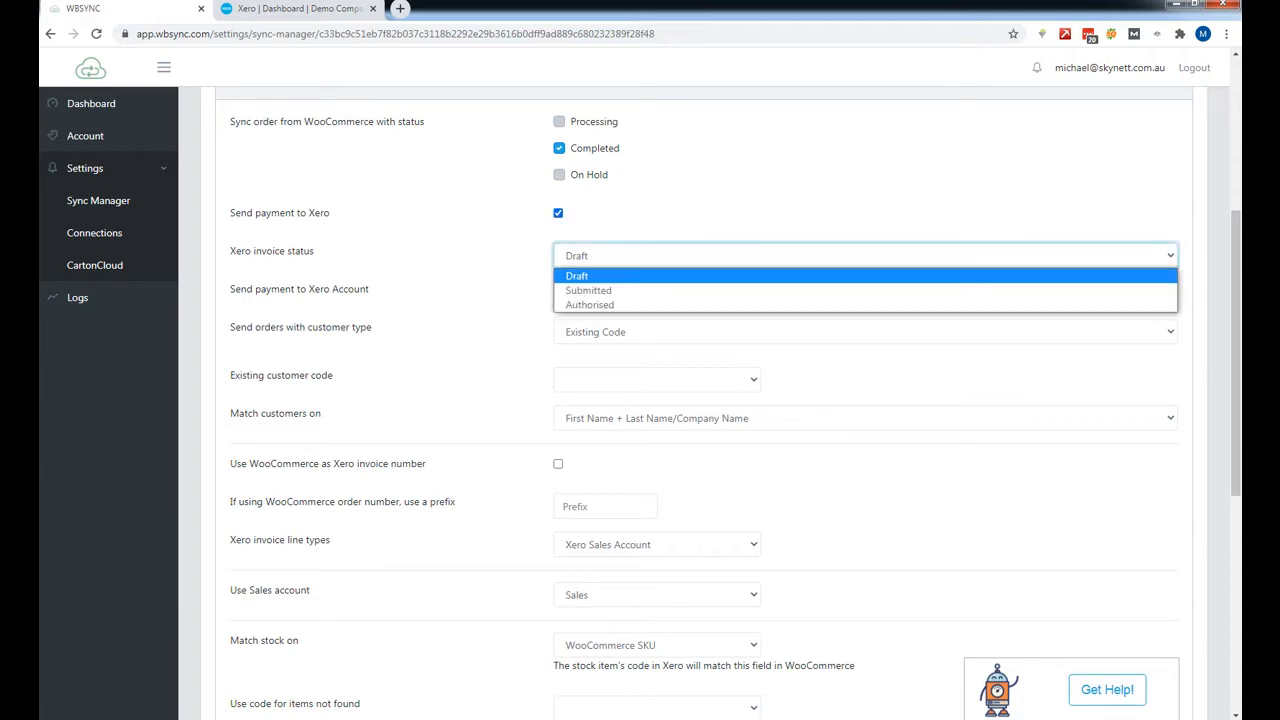
left_click(600, 303)
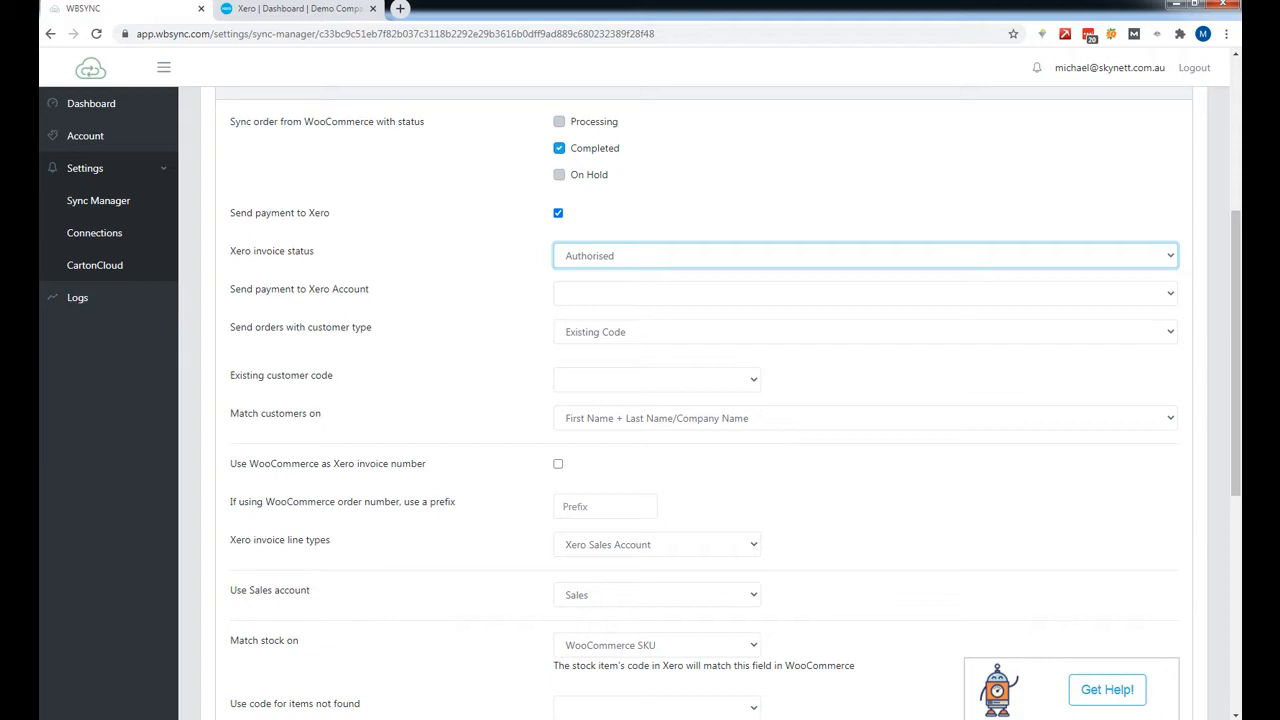
- Try the Draft invoice status with payment sending disabled, and restore payment sending with the Authorised status
left_click(865, 256)
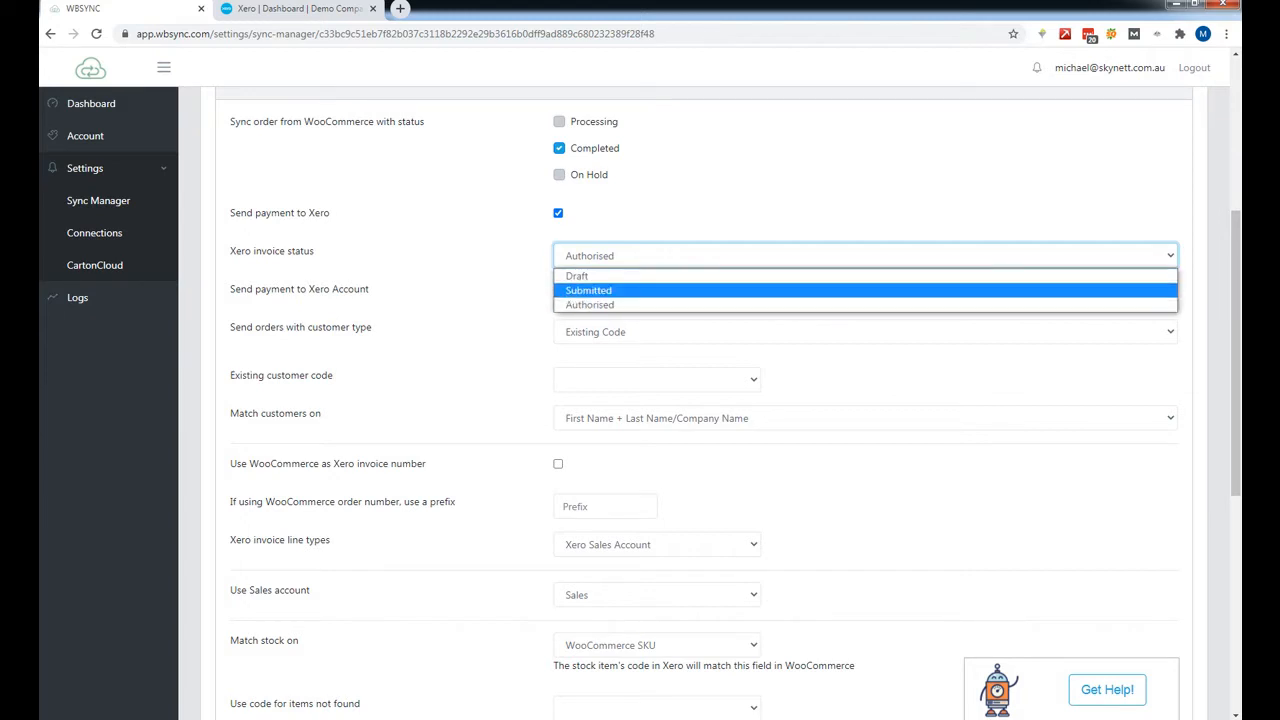
left_click(865, 276)
left_click(558, 213)
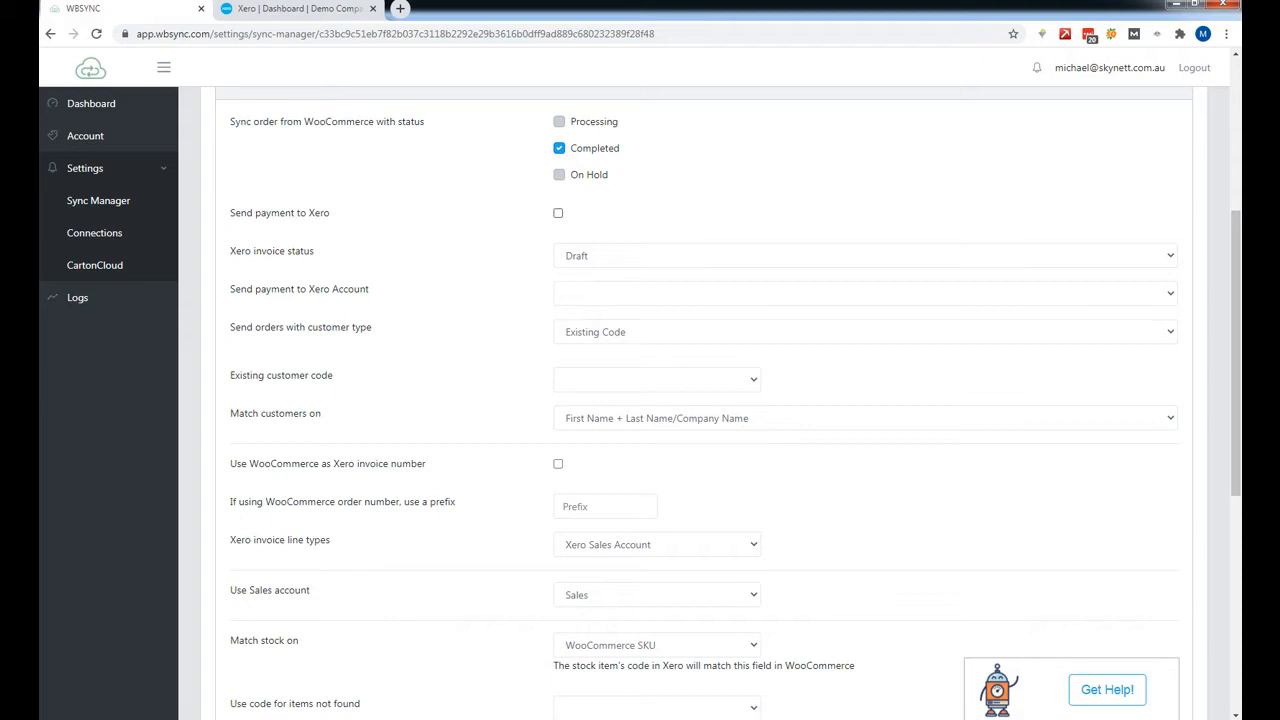
left_click(558, 213)
left_click(865, 256)
left_click(865, 303)
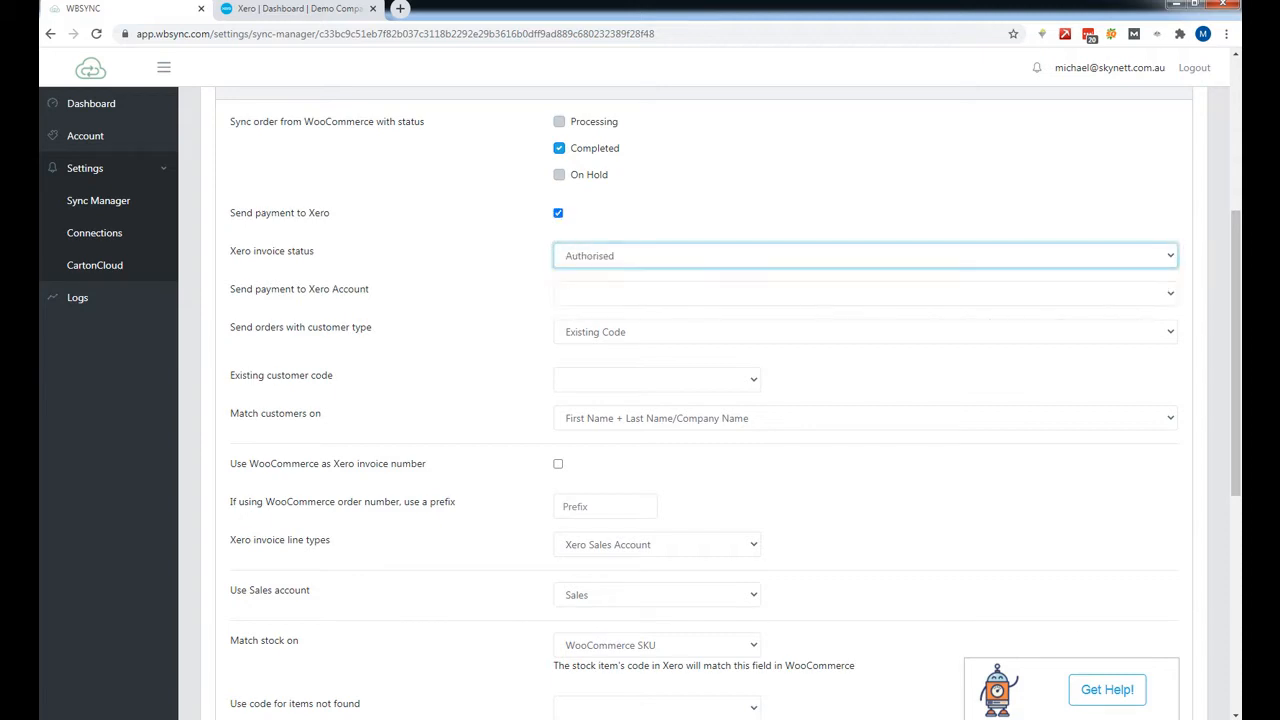
- Set the Xero account that receives the payments to Clearing Account
left_click(865, 294)
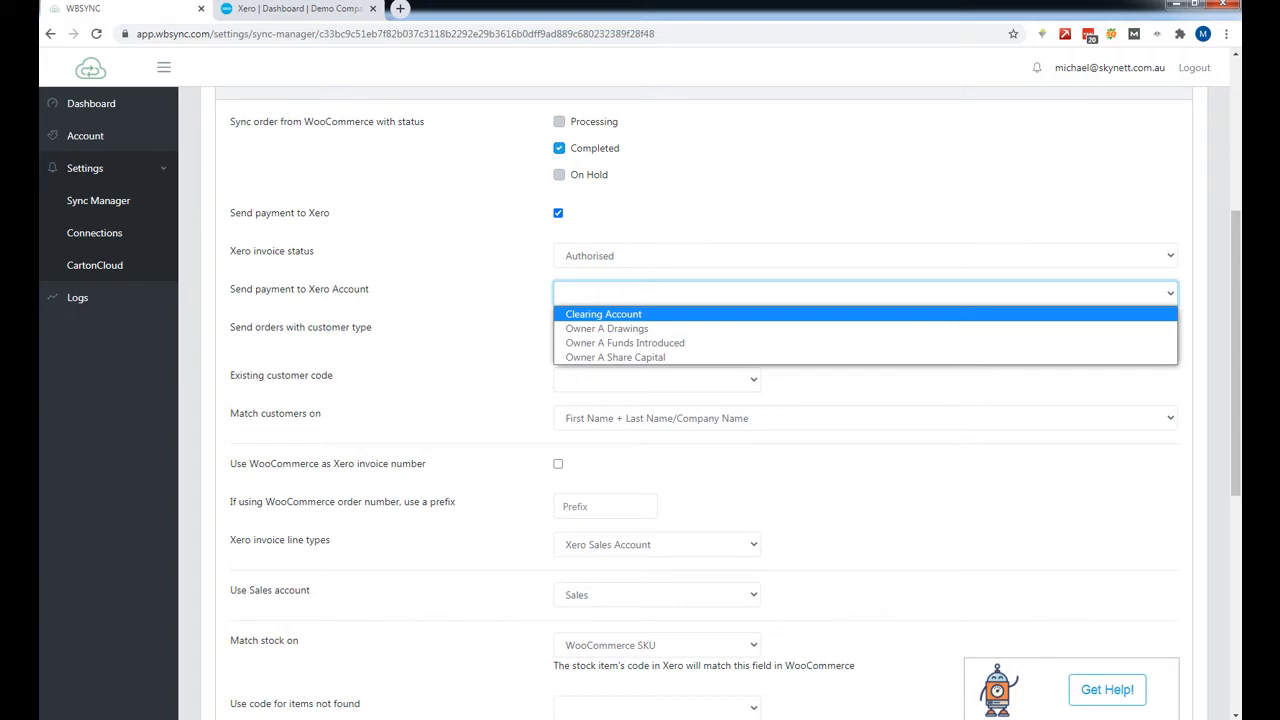
left_click(865, 225)
left_click(865, 293)
left_click(604, 314)
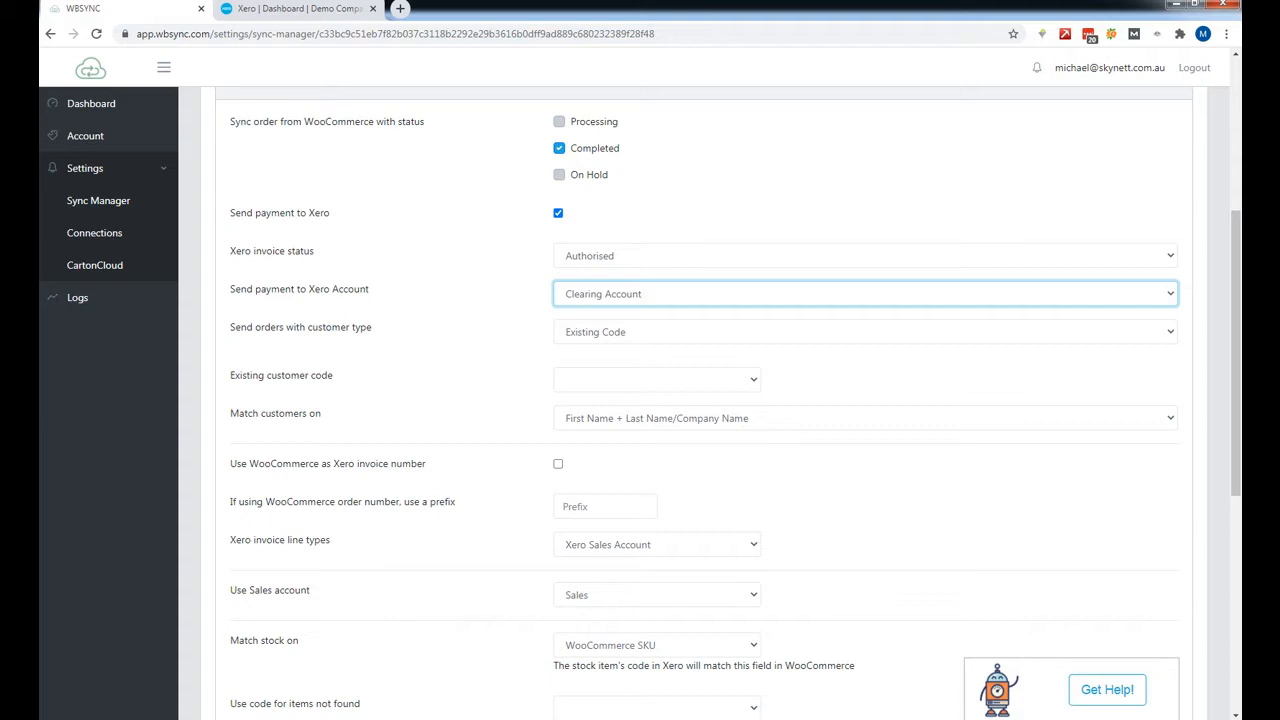
- Switch to Xero and open the Demo Company's chart of accounts through the advanced organisation settings
left_click(298, 9)
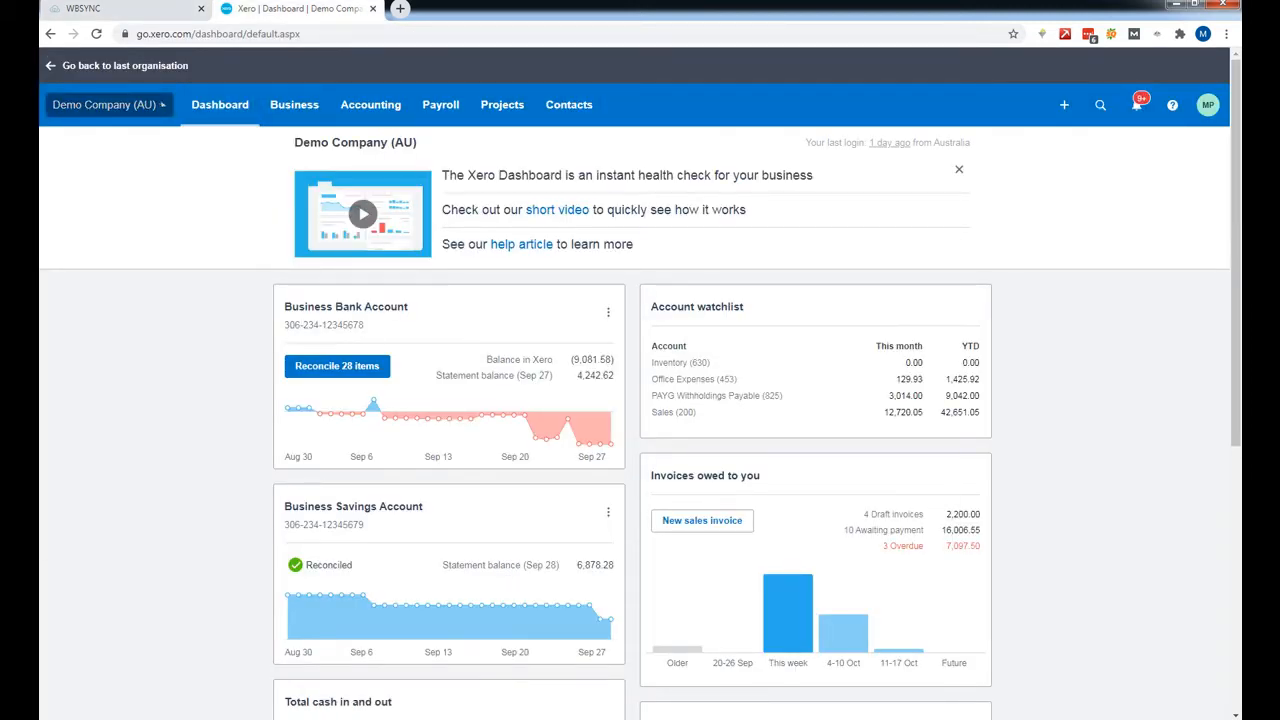
left_click(162, 104)
left_click(70, 278)
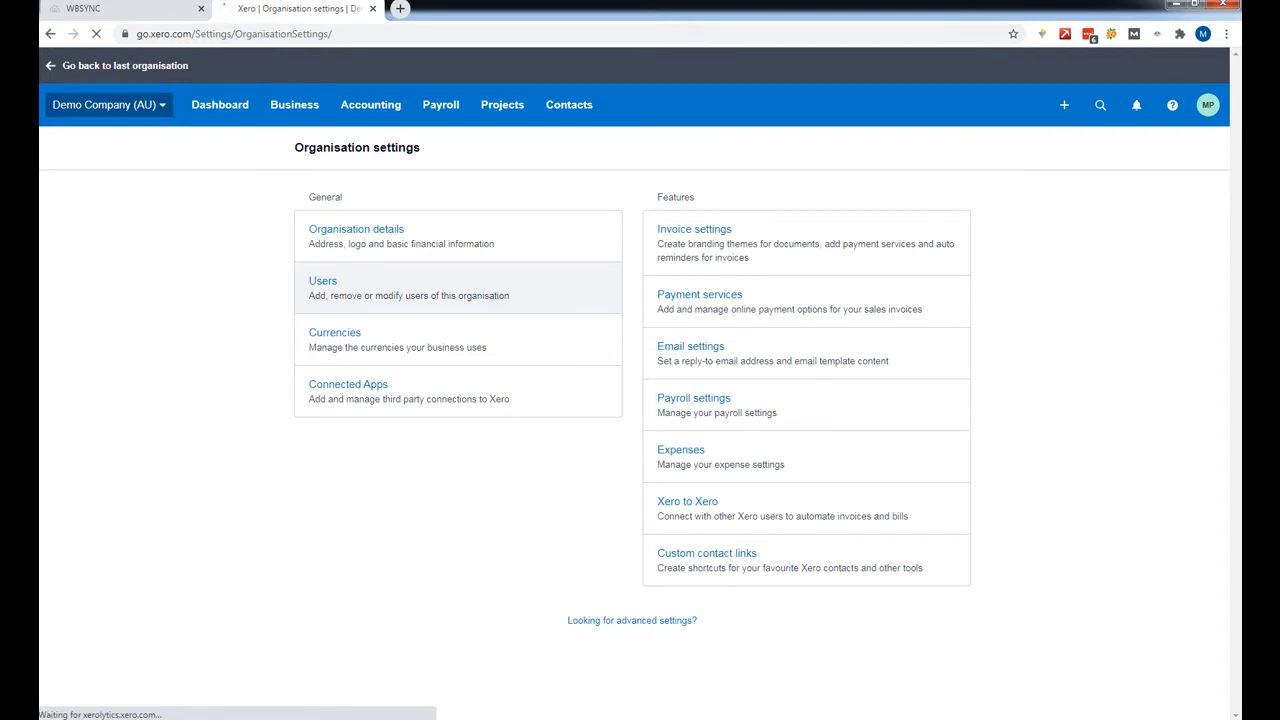
left_click(632, 621)
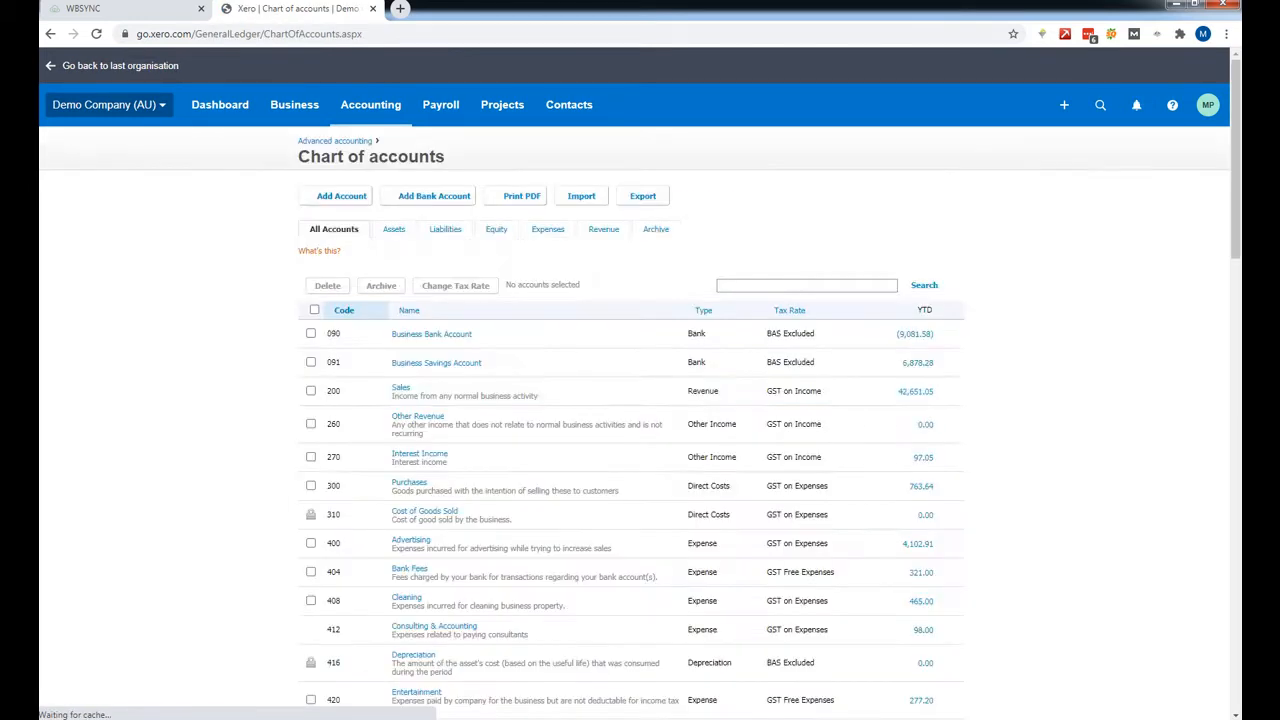
- Search the chart of accounts for "clearing" and examine the Clearing Account's details, including its payments setting
scroll(632, 390, "down", 3)
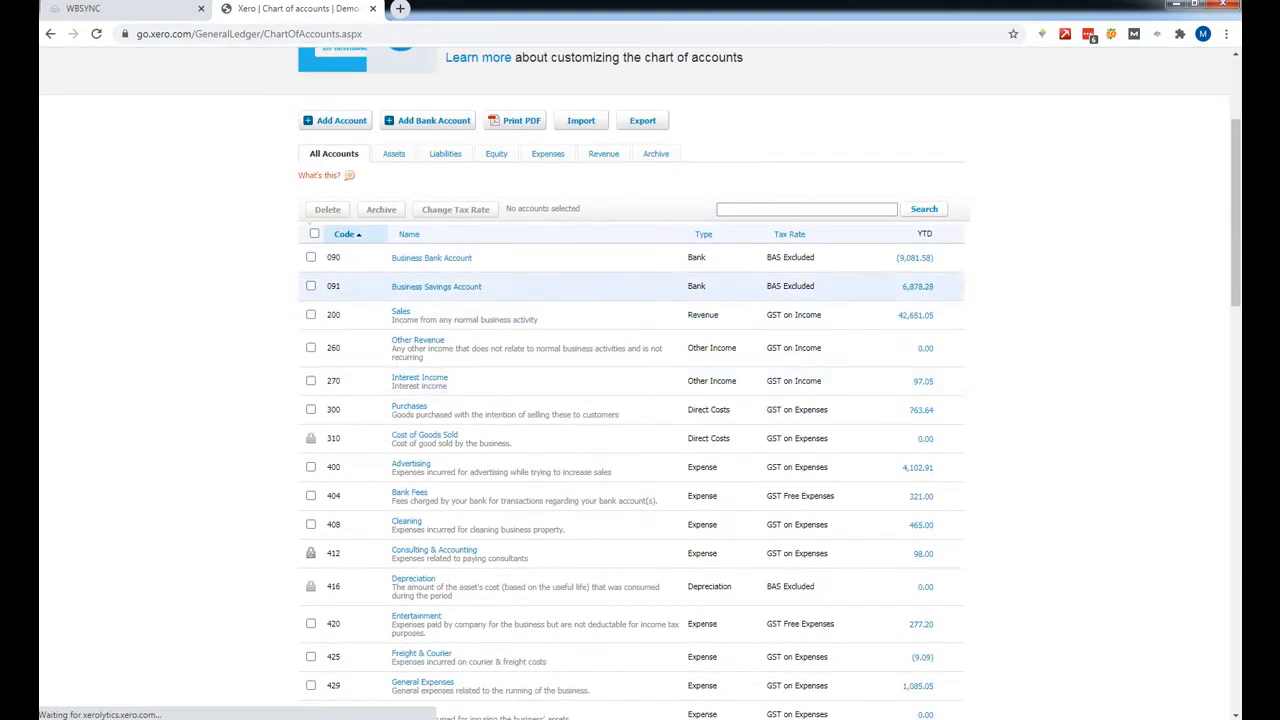
left_click(806, 209)
type("c")
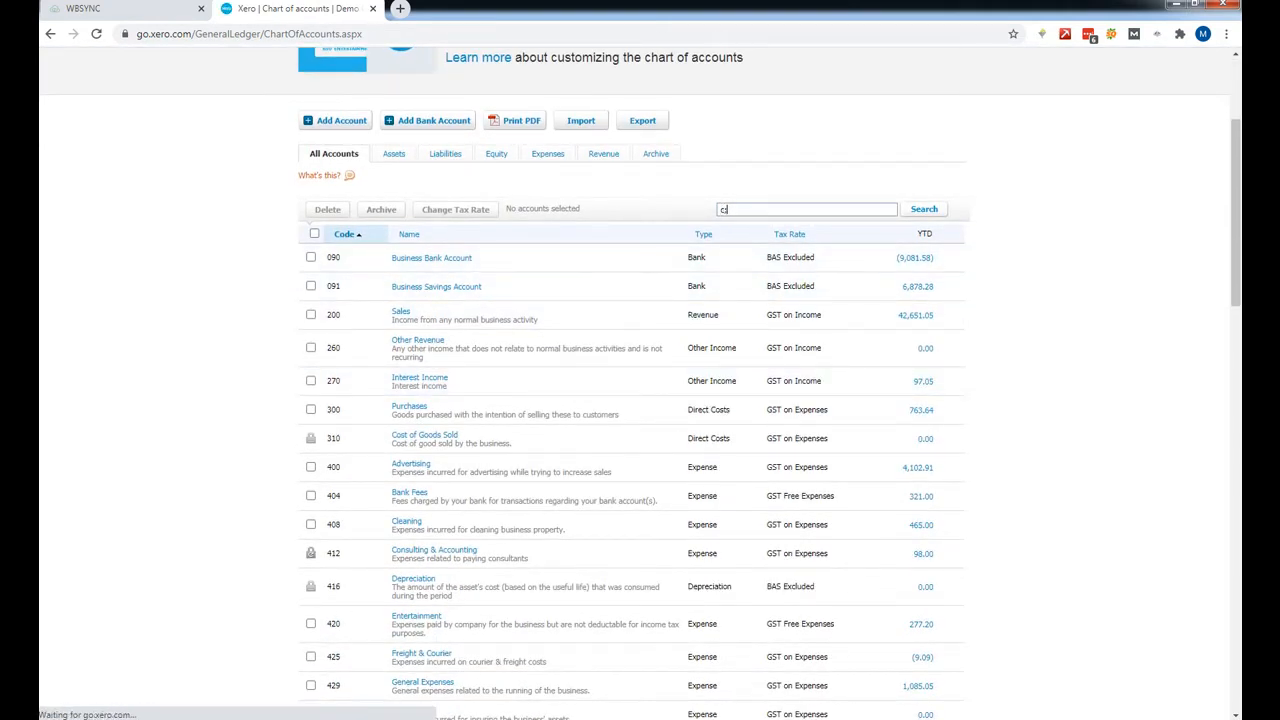
type("slearing")
key("Return")
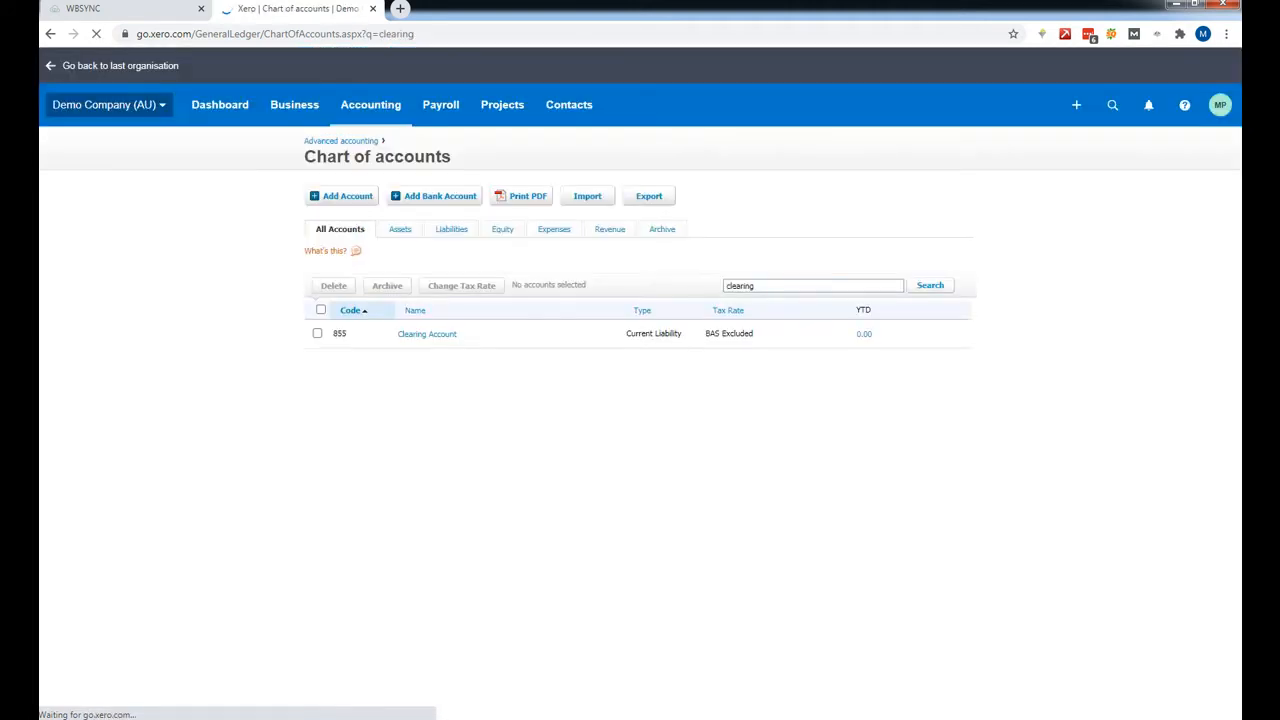
left_click(427, 473)
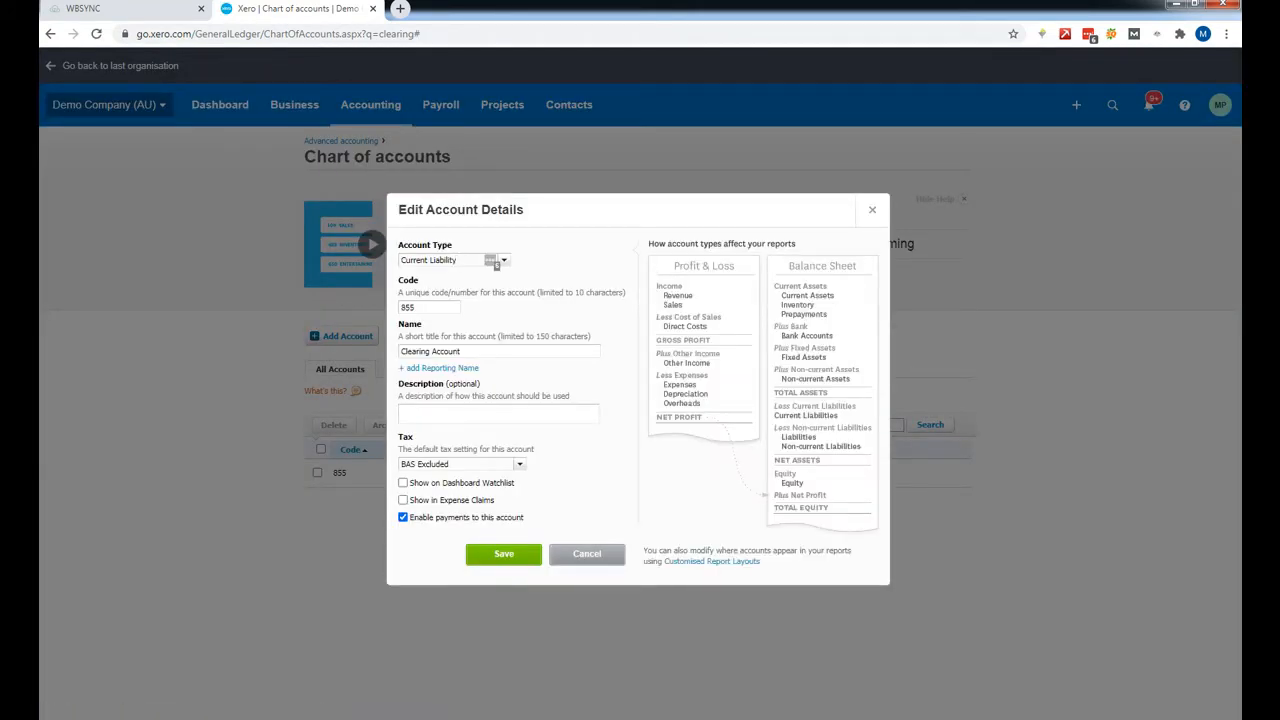
key("Escape")
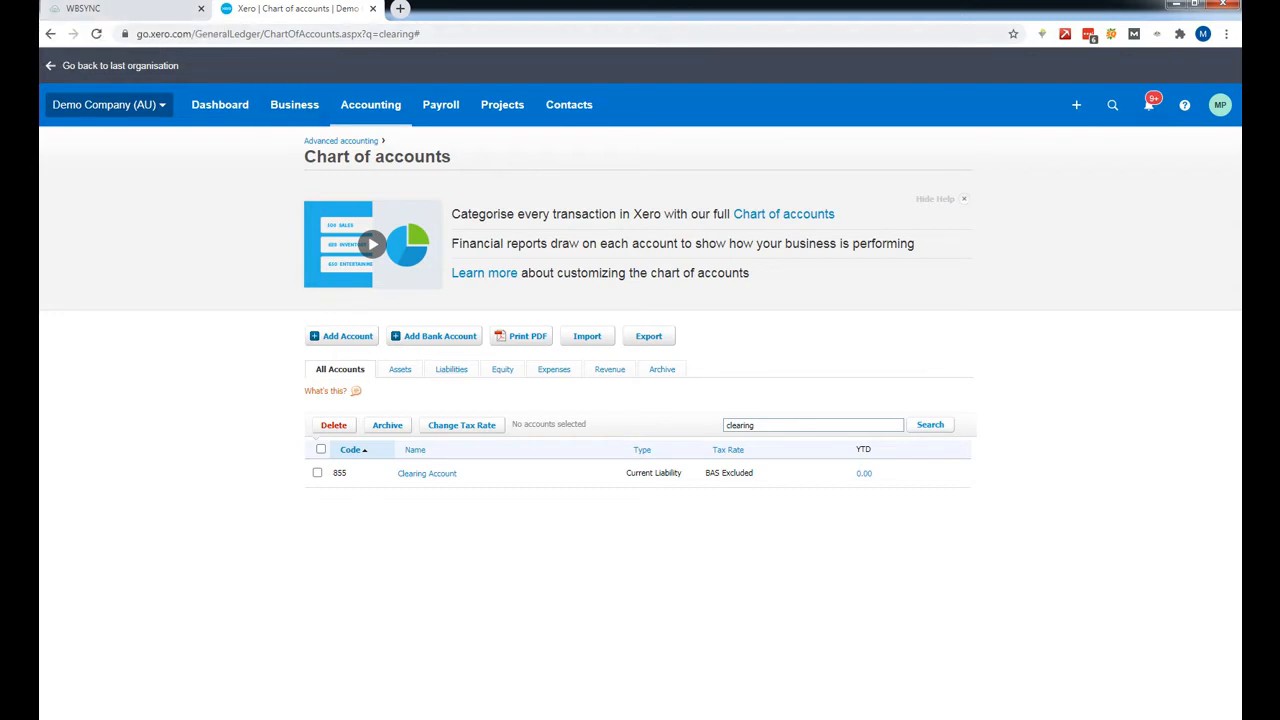
- Switch back to WBSYNC and review the customer type options for sending orders, keeping Existing Code
left_click(108, 8)
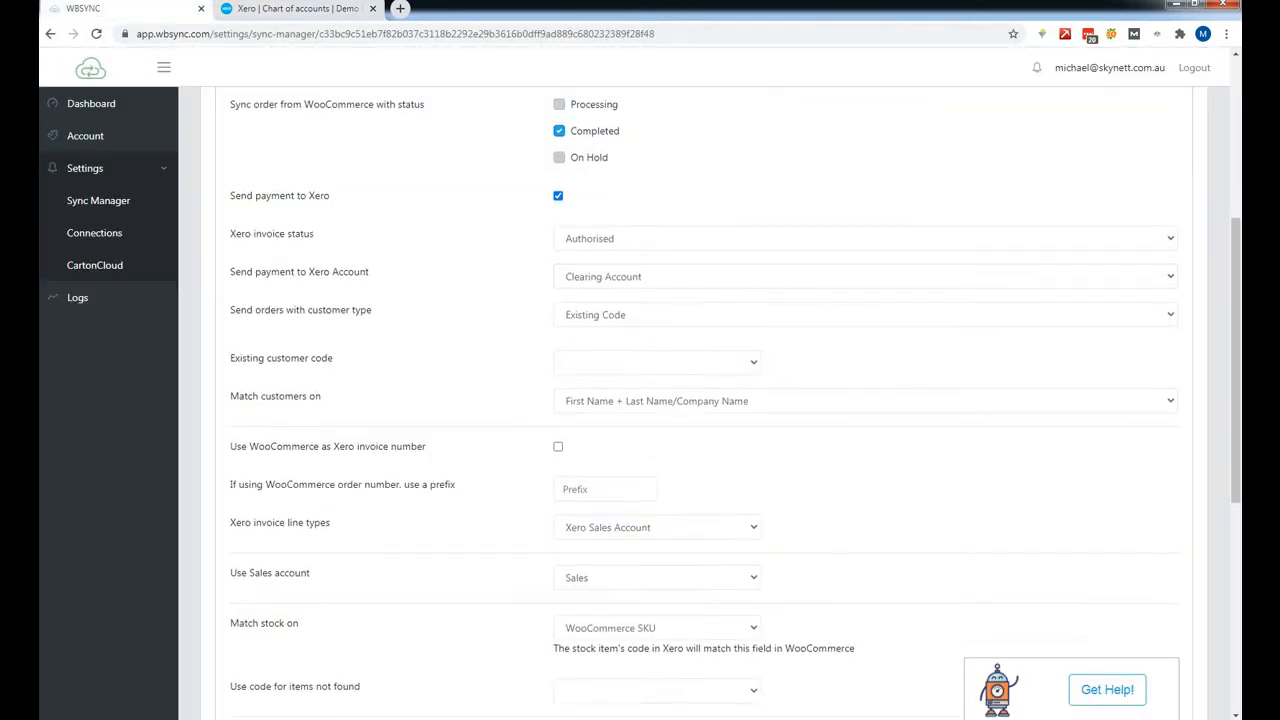
scroll(700, 400, "down", 1)
left_click_drag(230, 255, 372, 255)
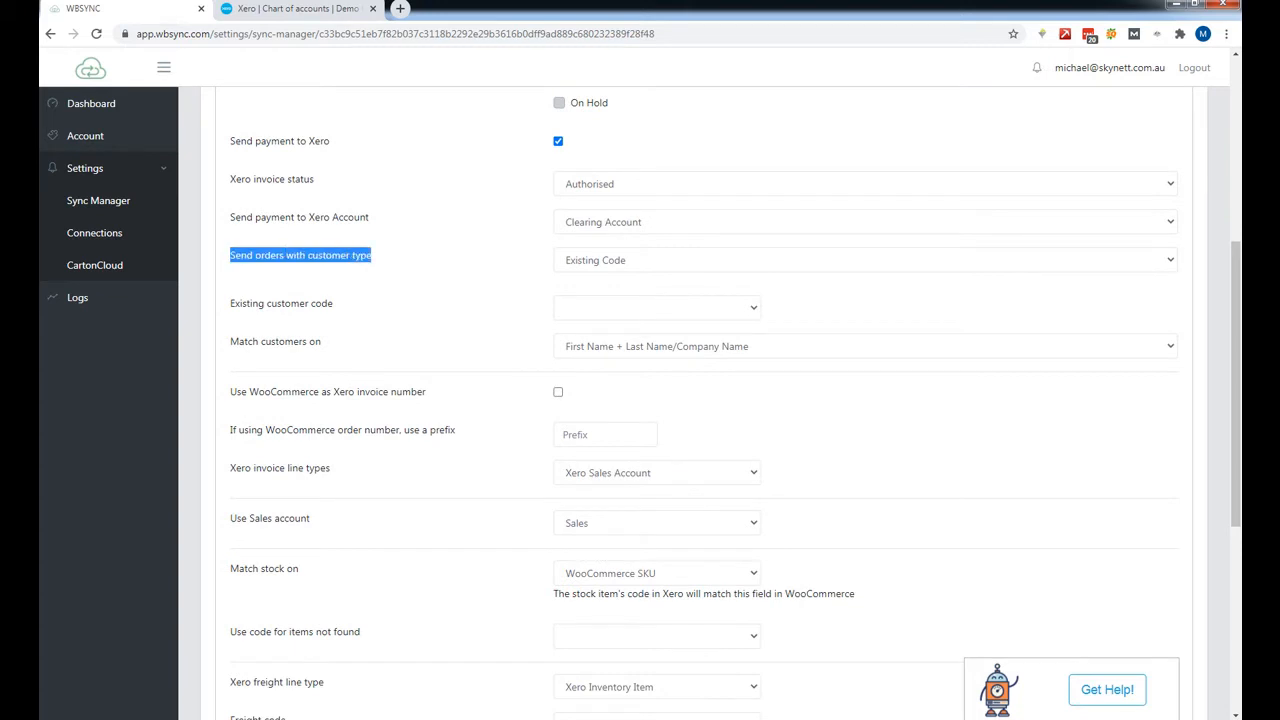
left_click(374, 257)
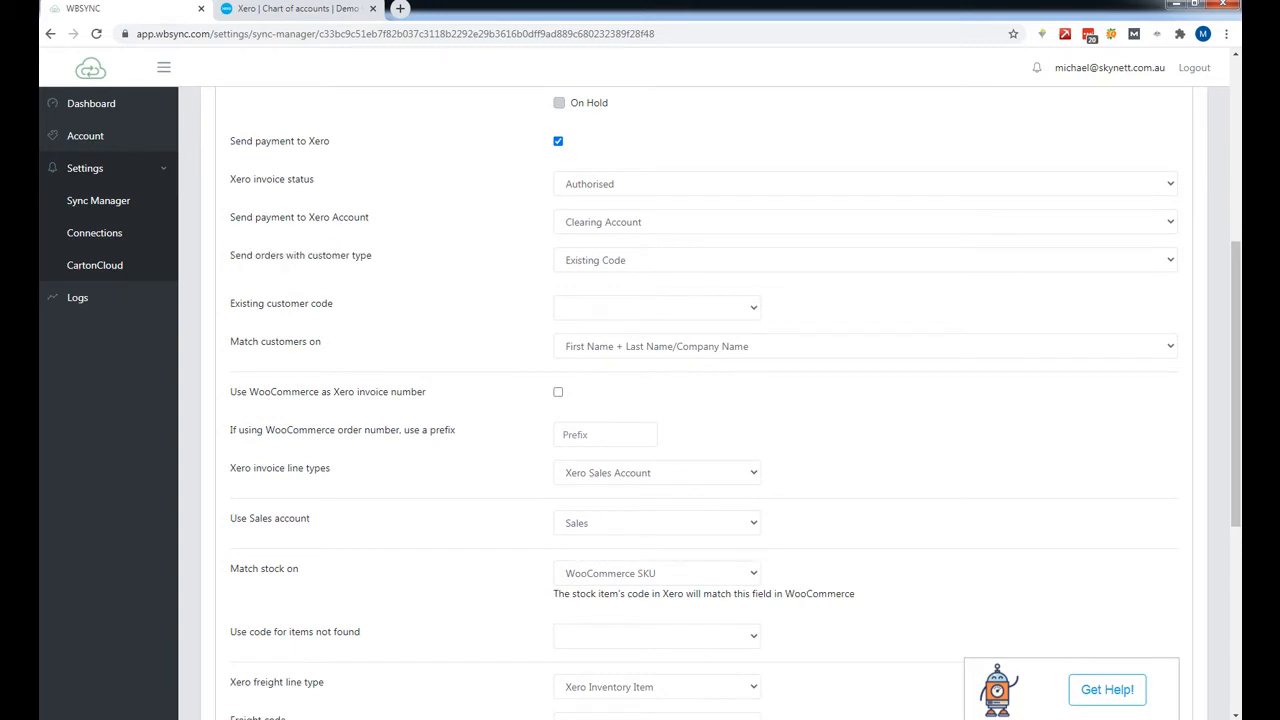
left_click(865, 260)
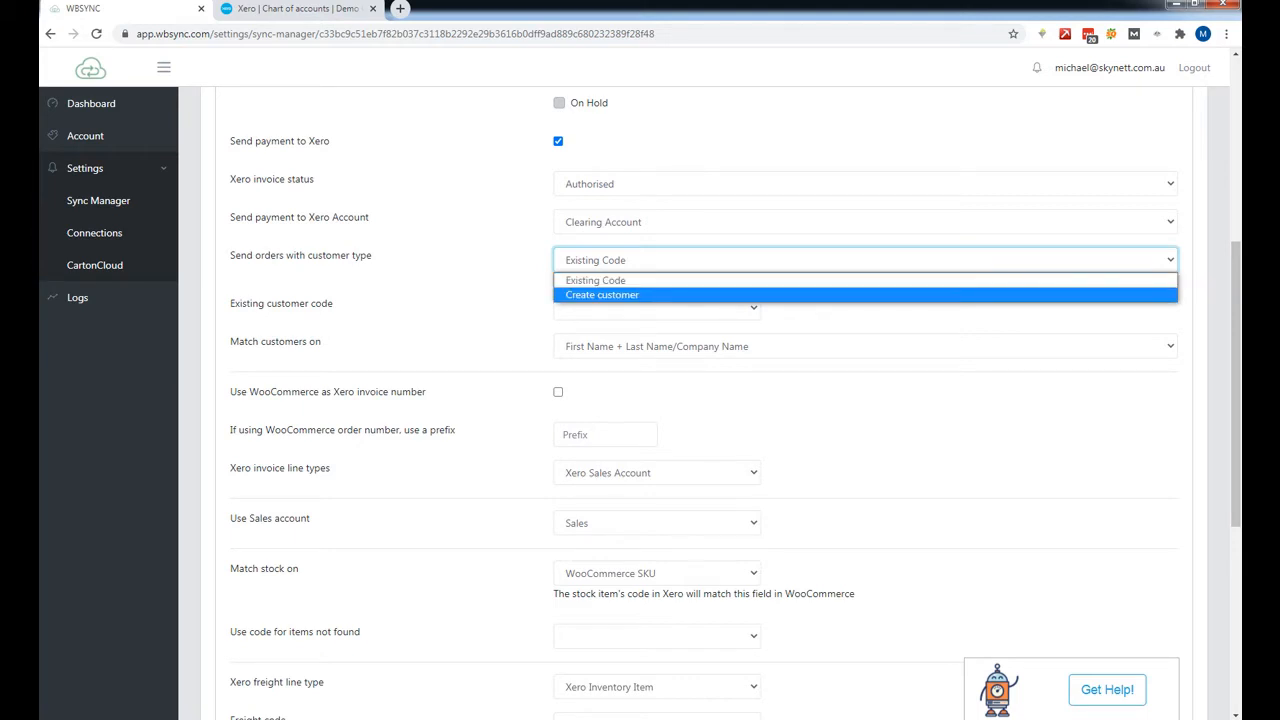
left_click(462, 278)
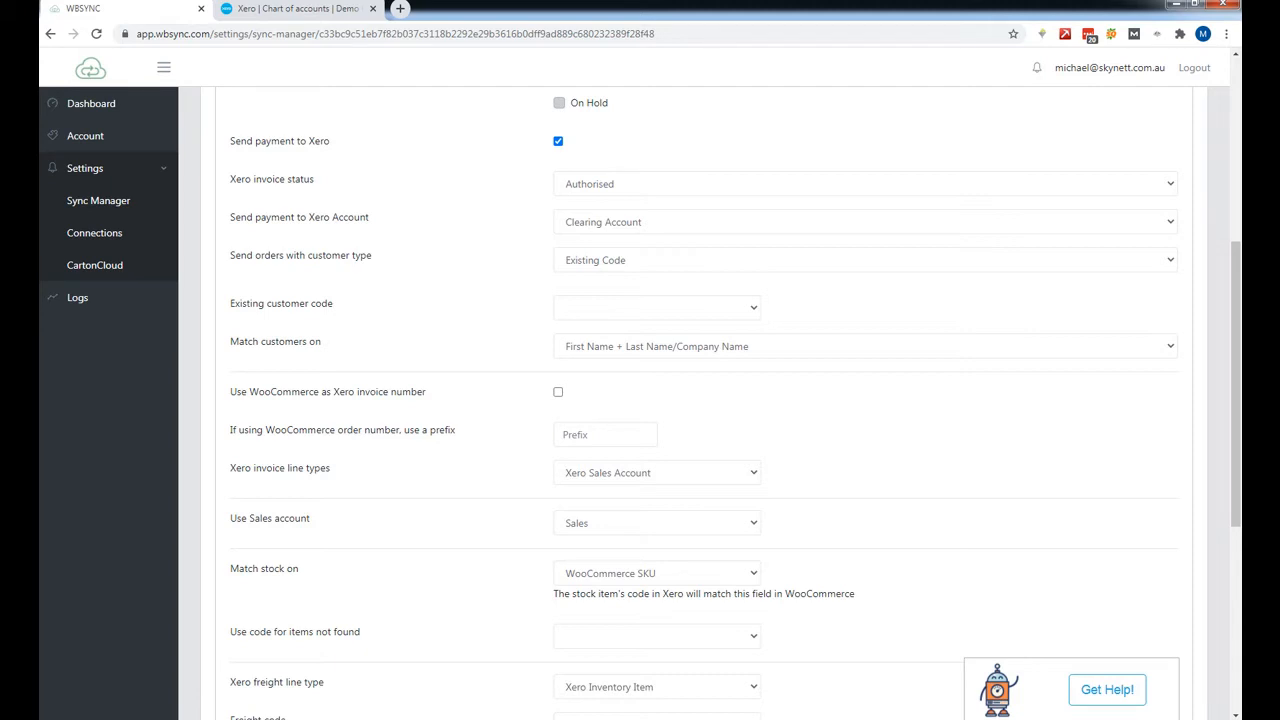
- Set the existing customer code for the synced orders to Dick Smith
left_click(742, 308)
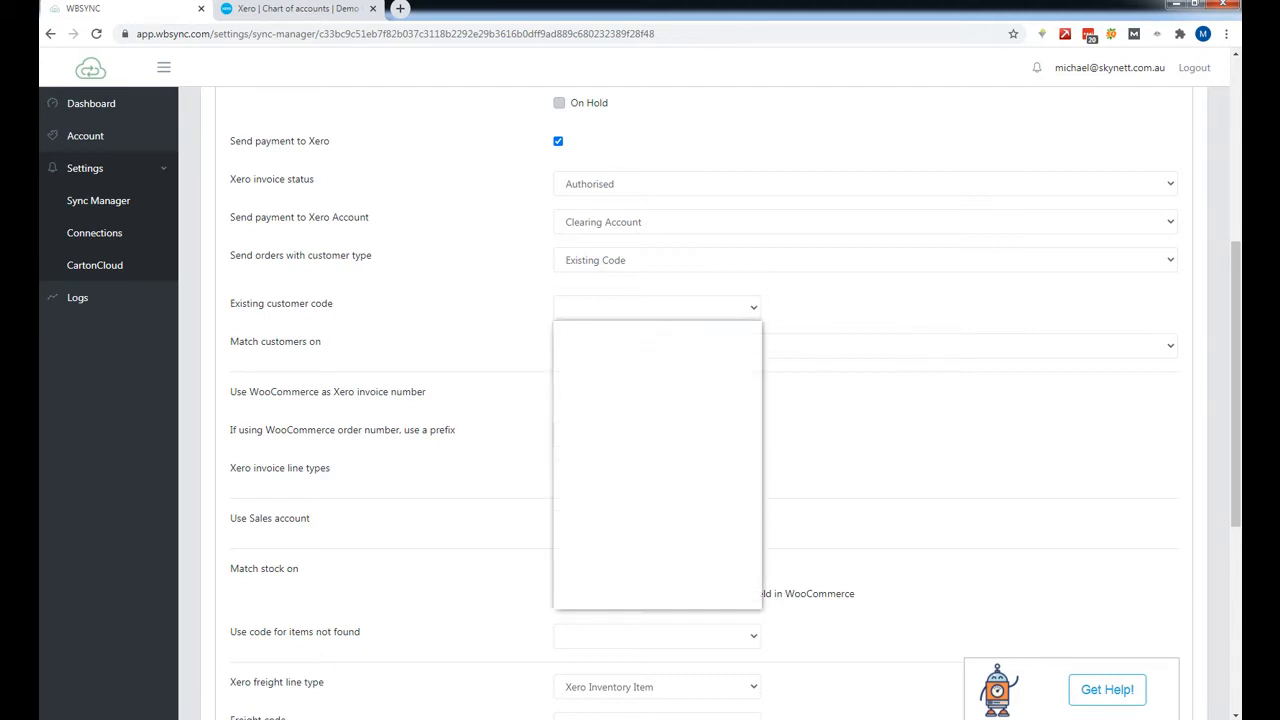
scroll(700, 425, "down", 2)
scroll(620, 430, "down", 3)
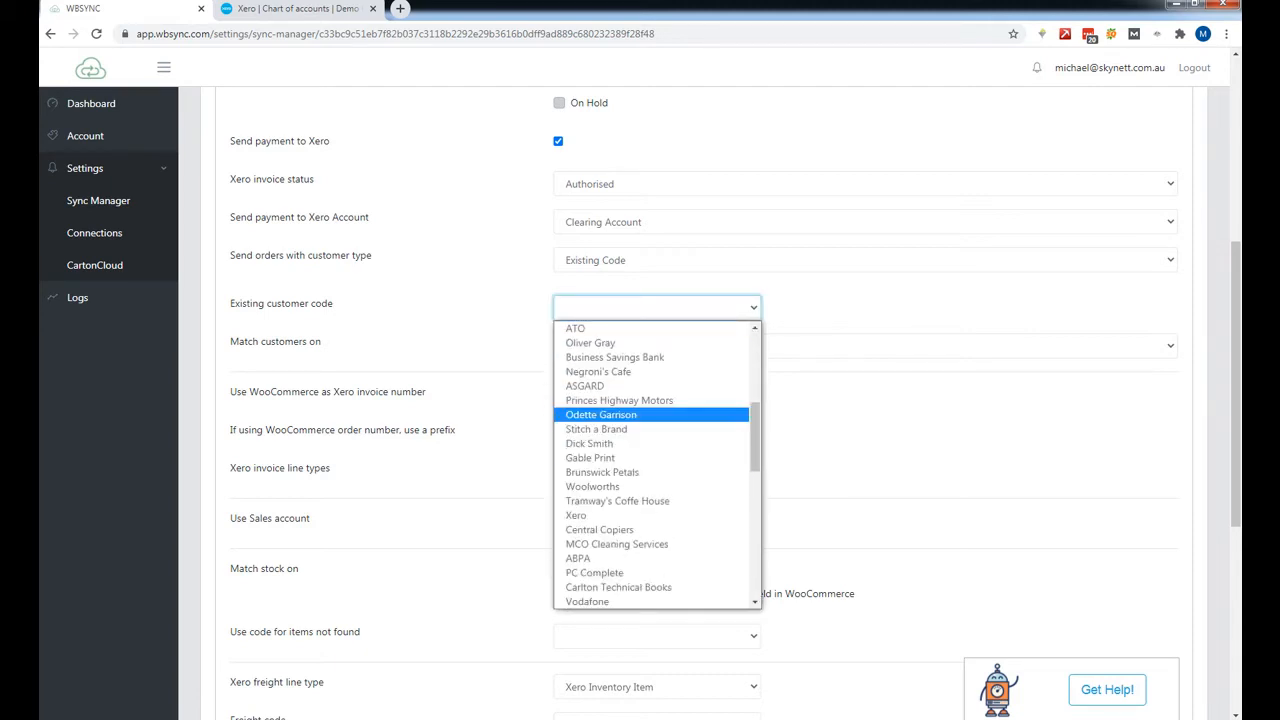
left_click(600, 443)
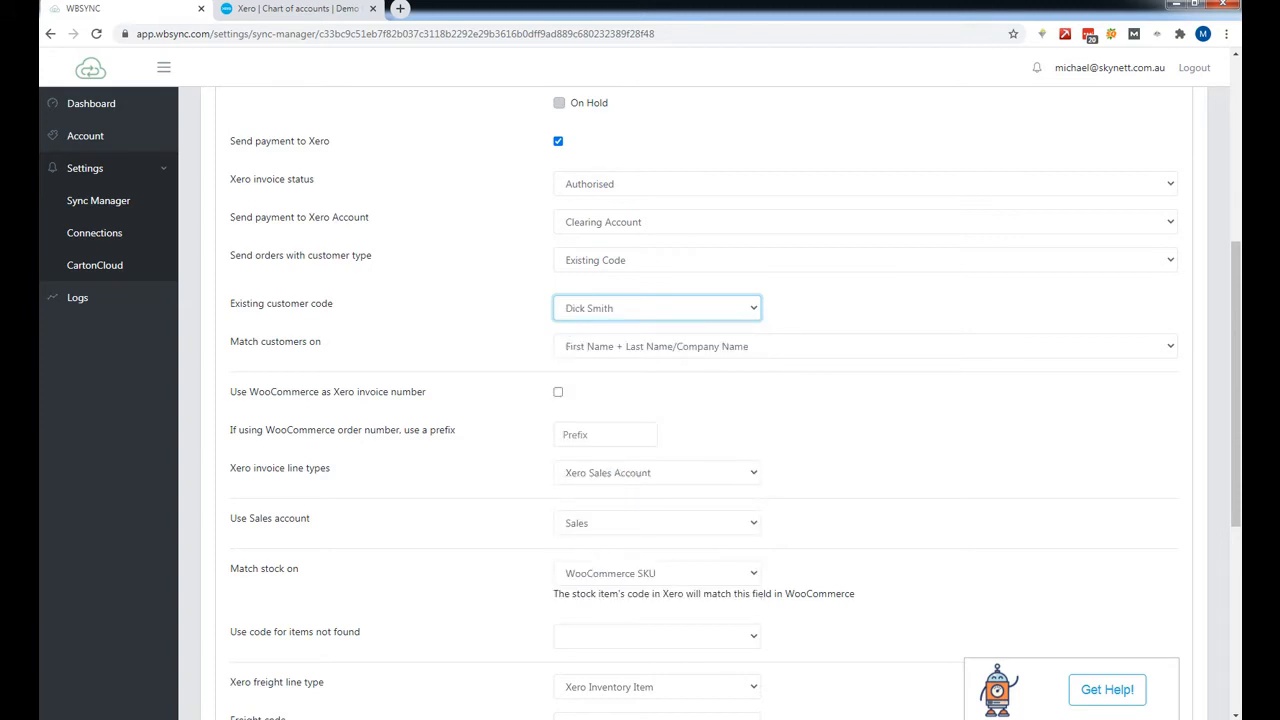
- Try Create customer as the customer type for sent orders and restore Existing Code
left_click(860, 306)
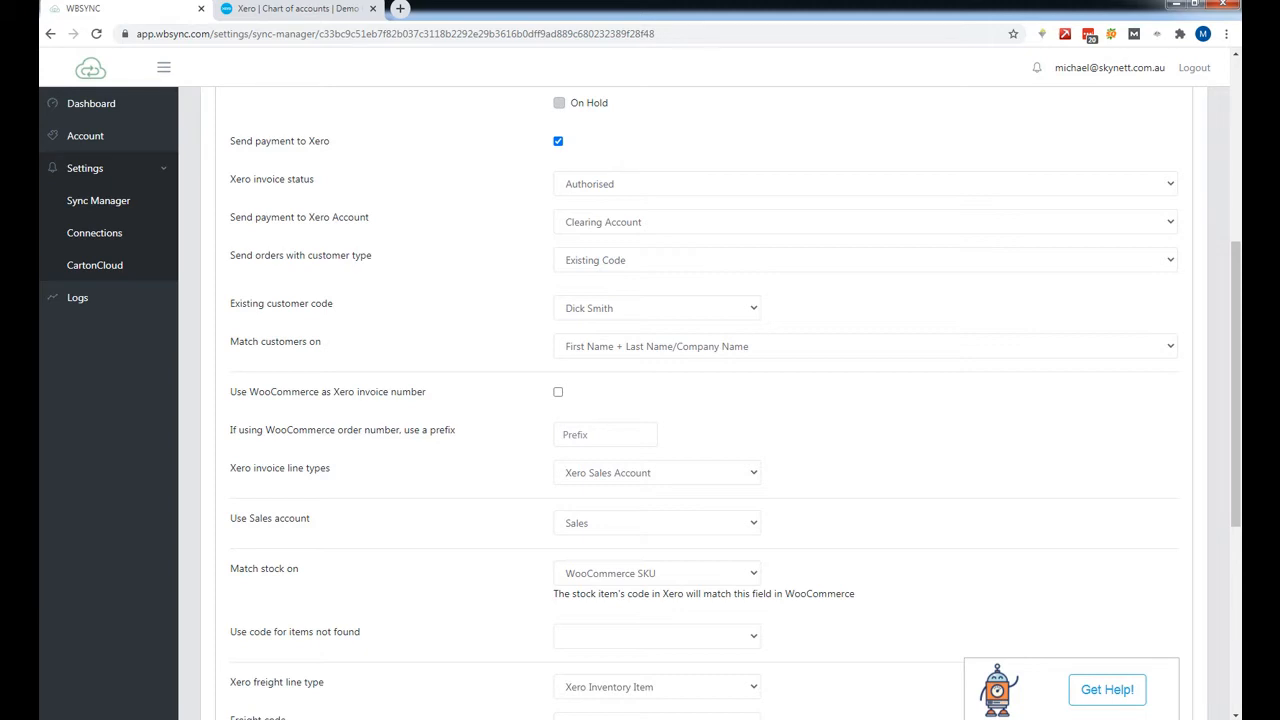
left_click(865, 260)
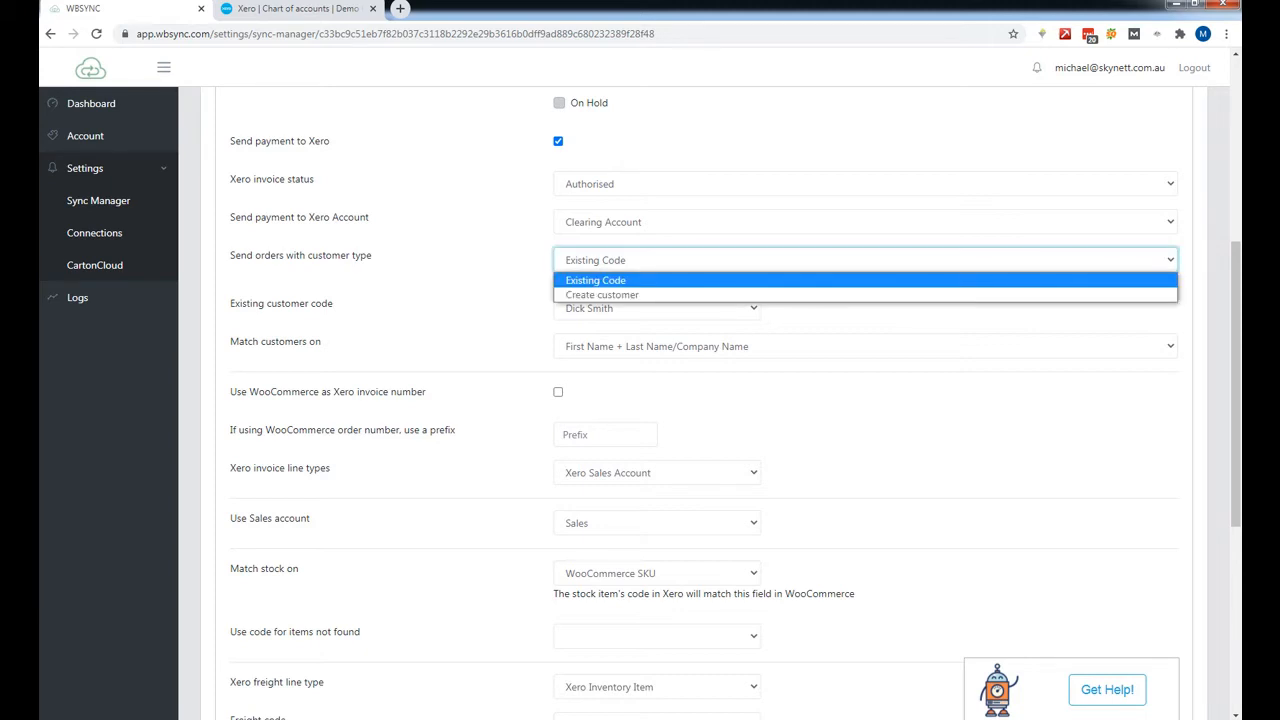
left_click(865, 295)
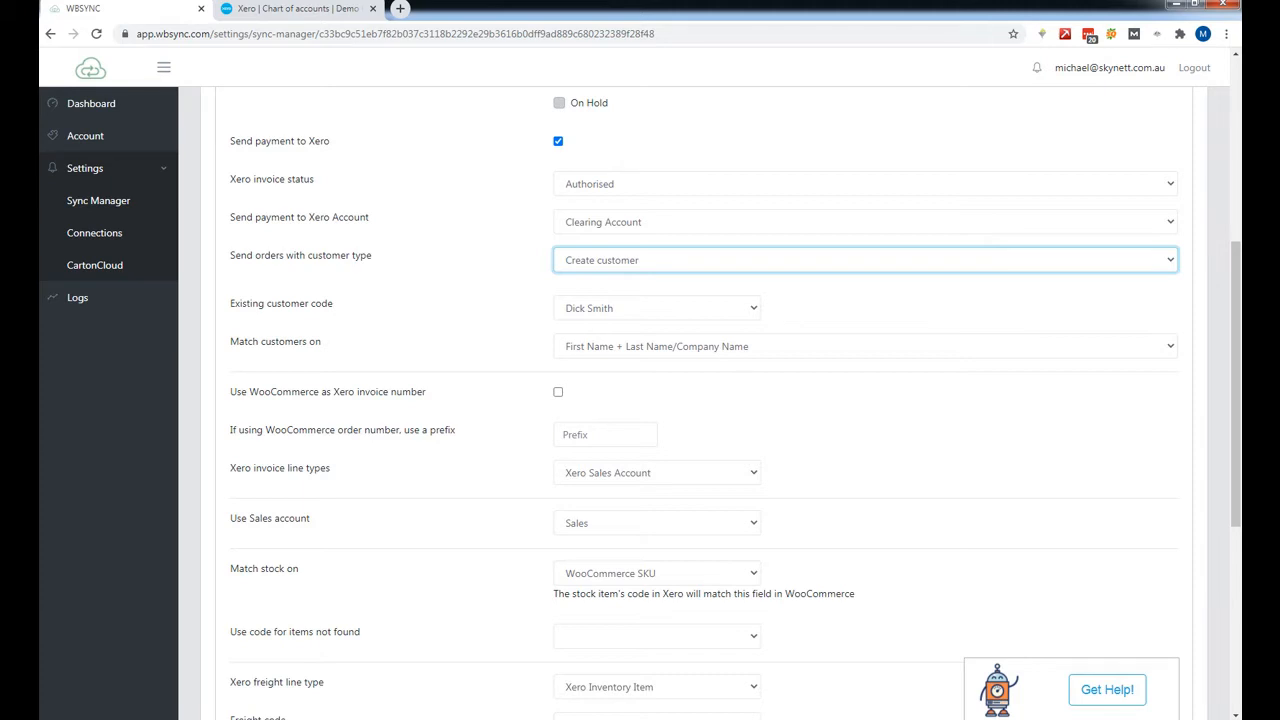
left_click(862, 305)
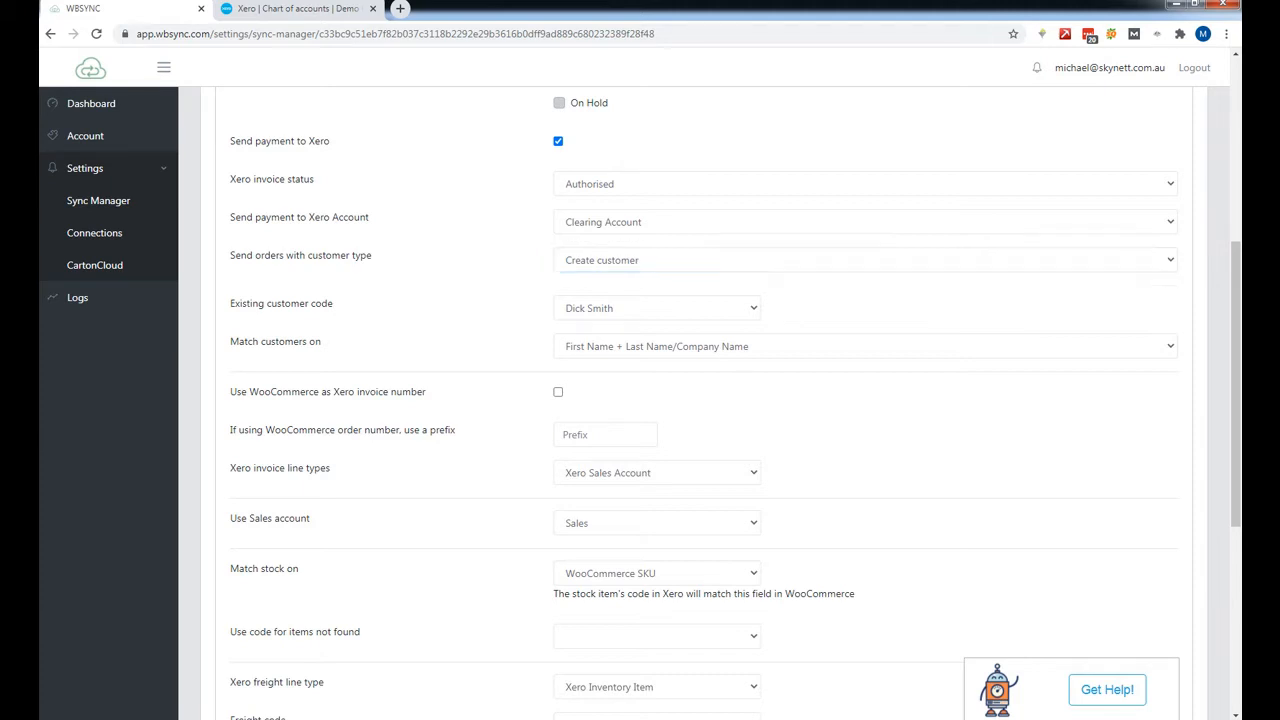
left_click(862, 260)
left_click(862, 280)
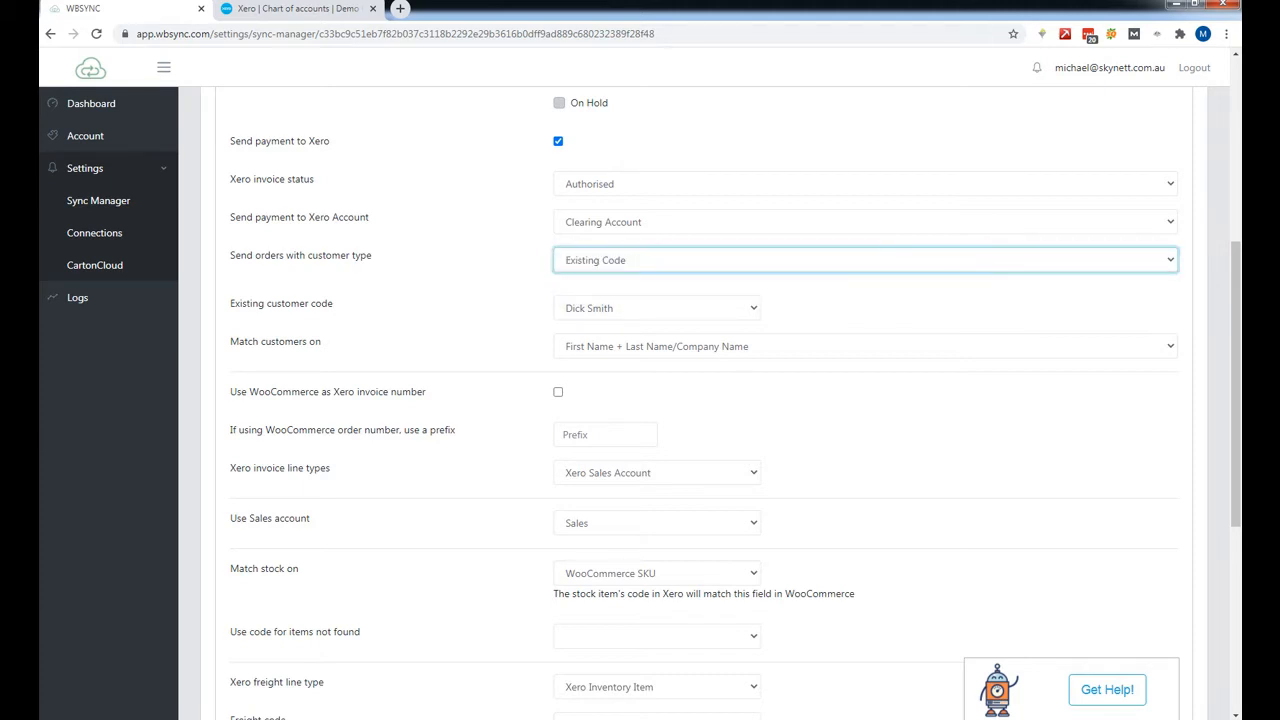
left_click(862, 305)
- Enter WOO as the WooCommerce order number prefix, leaving the option to use WooCommerce as the Xero invoice number disabled
scroll(710, 400, "down", 2)
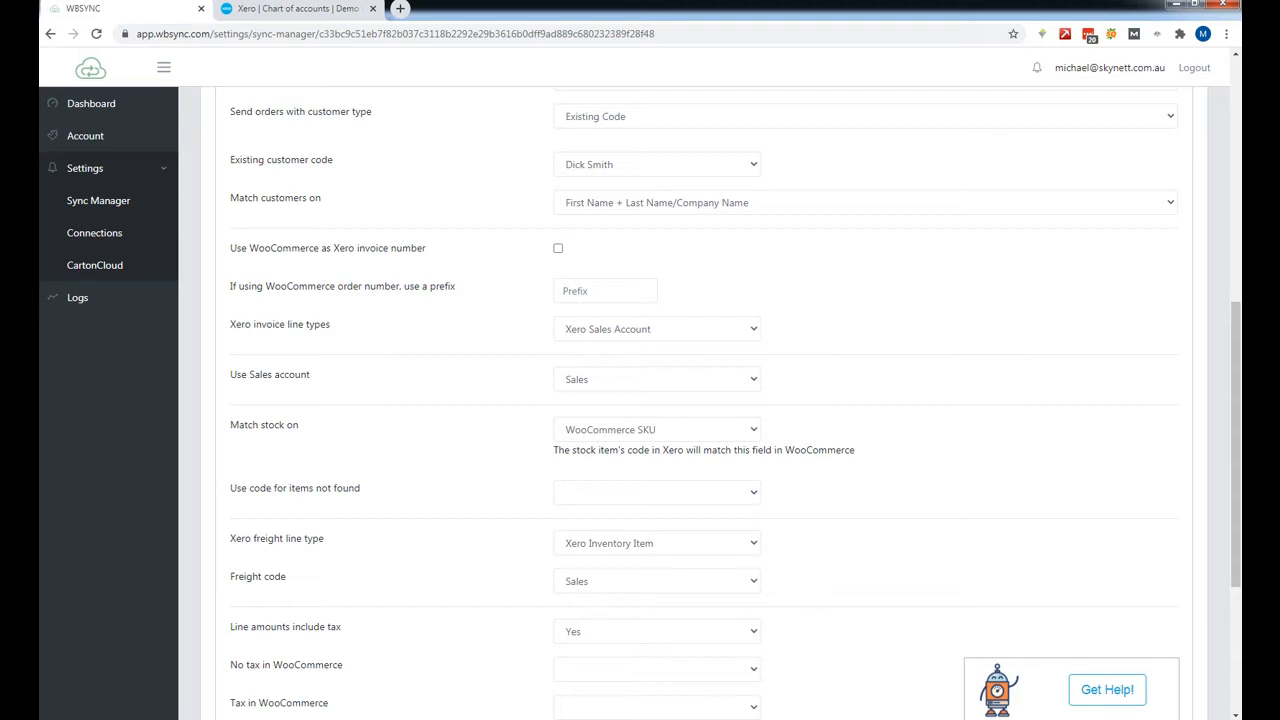
left_click_drag(230, 248, 426, 248)
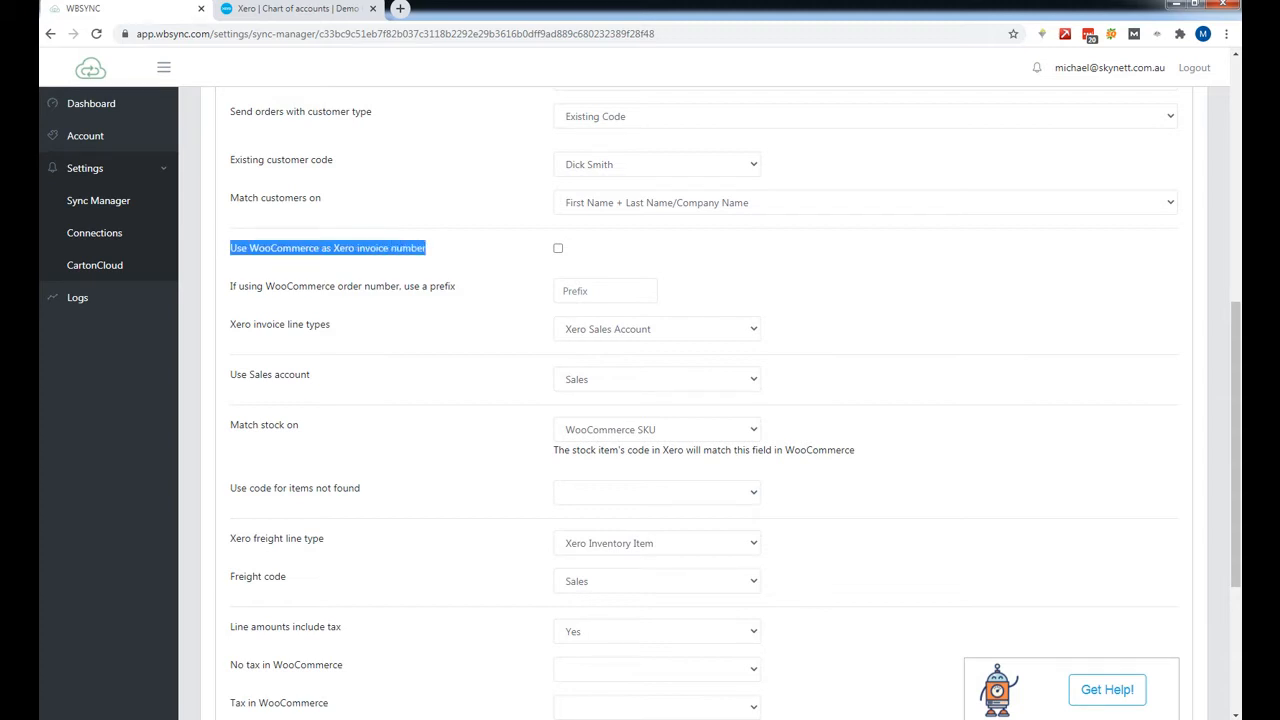
left_click(430, 250)
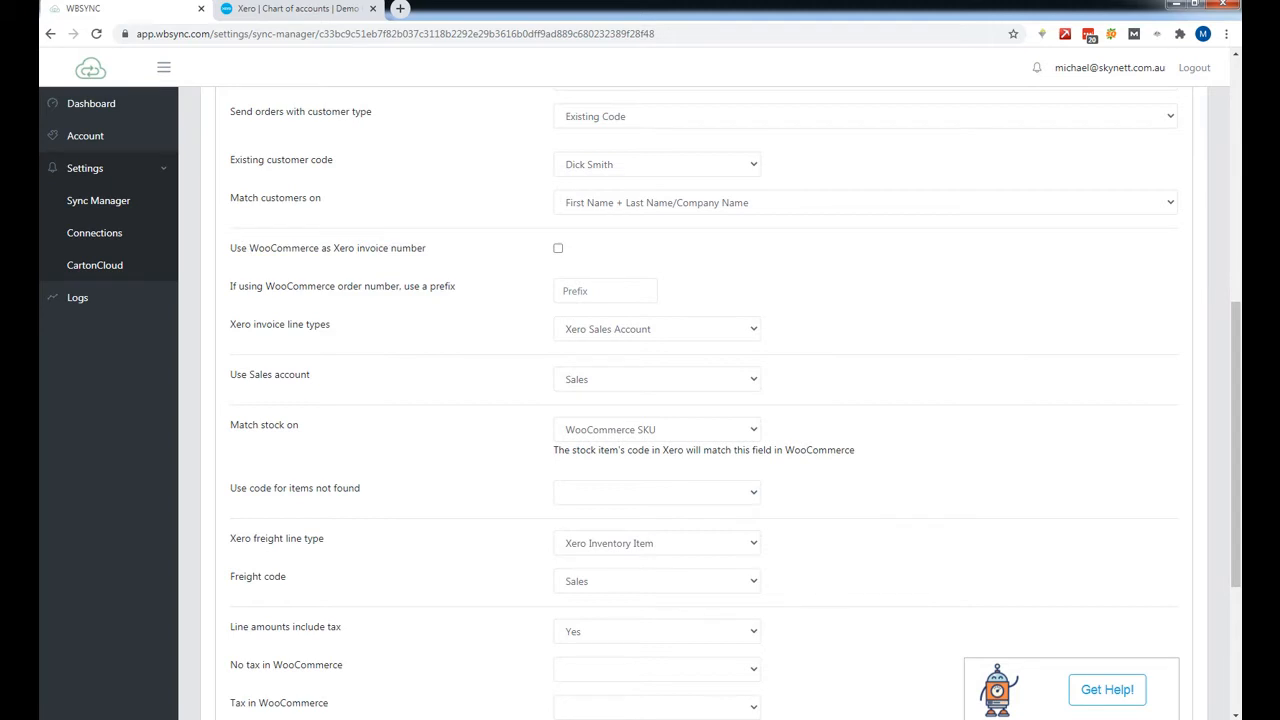
left_click(558, 248)
left_click(562, 291)
type("WOO")
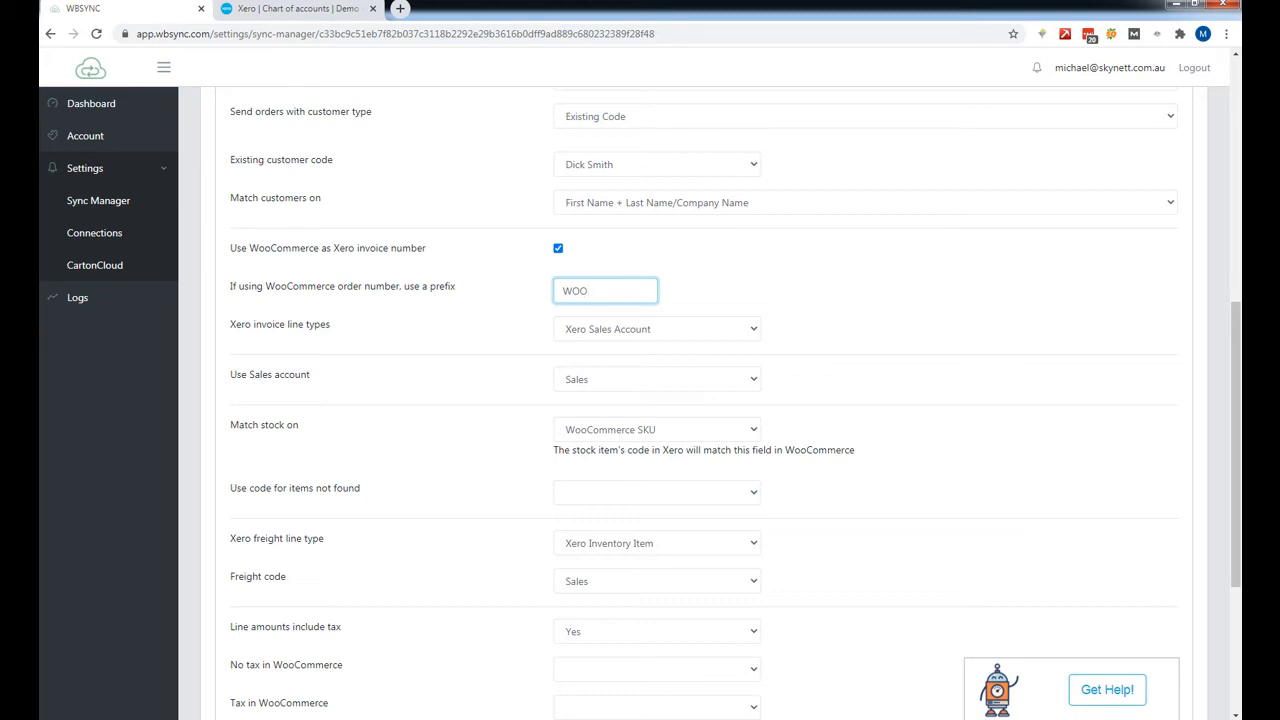
left_click(558, 248)
- Set the Xero invoice line types to Xero Inventory Items and the code for items not found to Project management & implementation - 'due diligence' stocktake
scroll(736, 413, "down", 1)
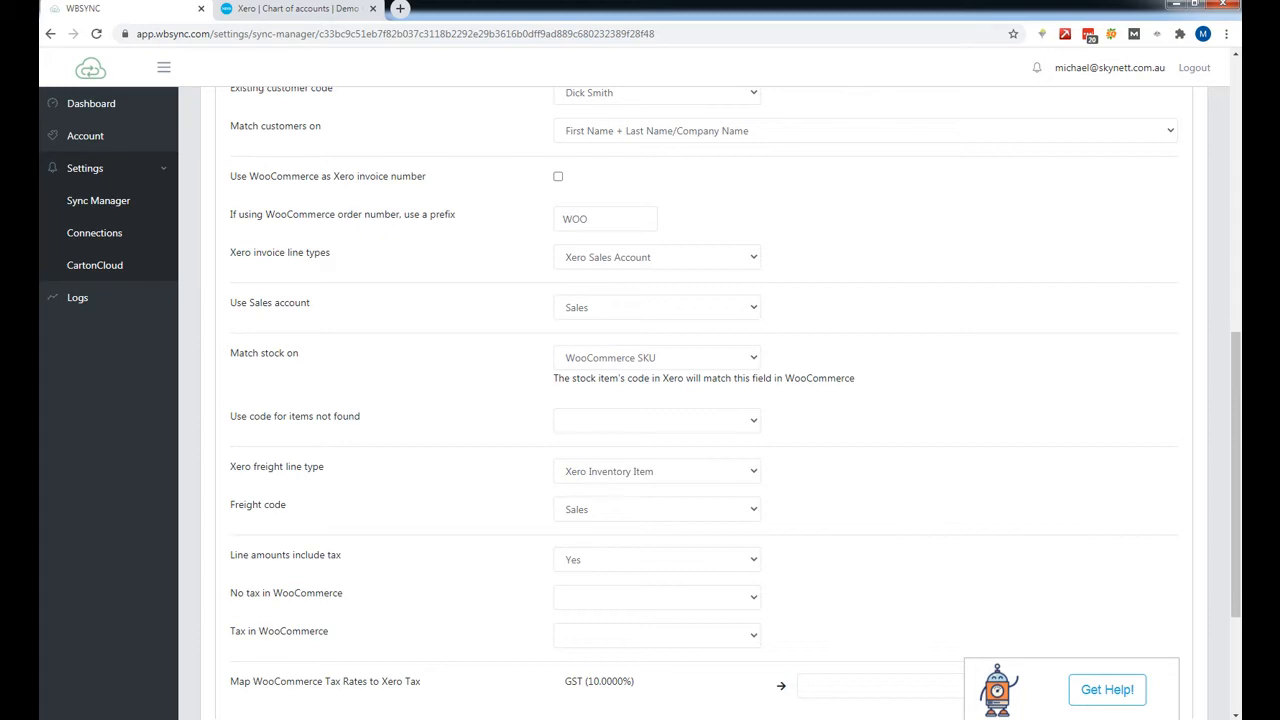
left_click(657, 257)
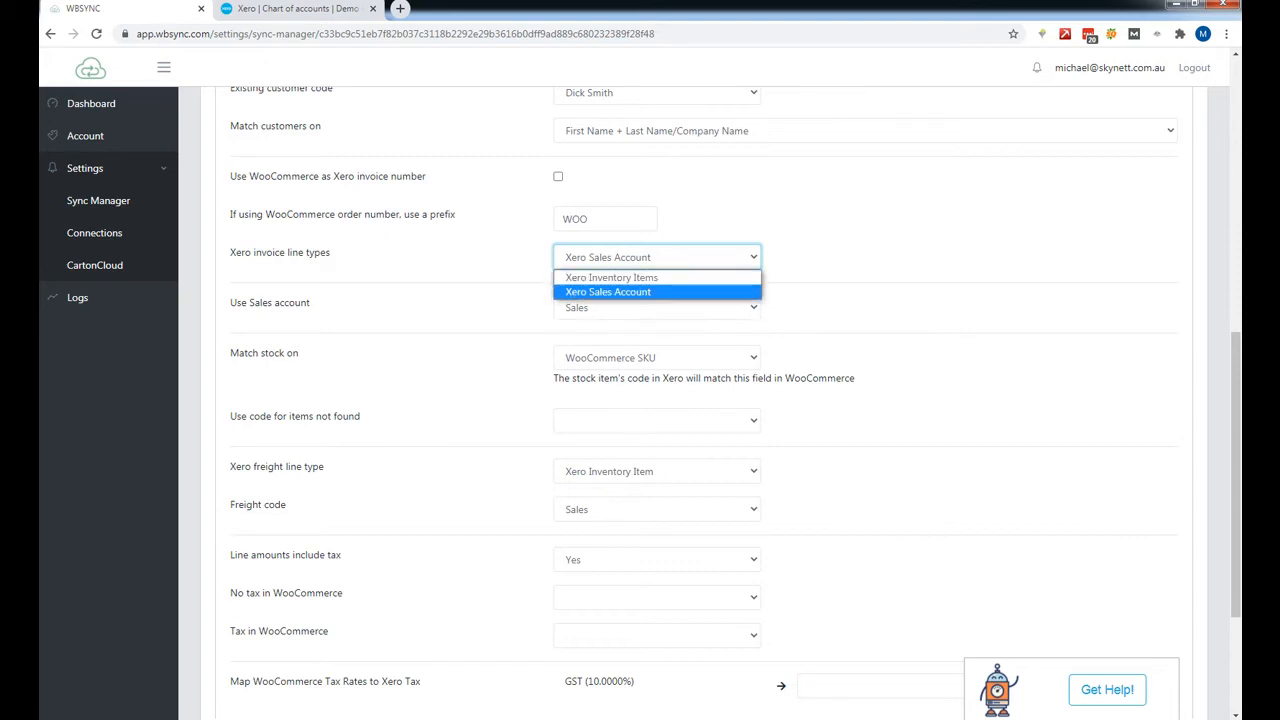
left_click(608, 291)
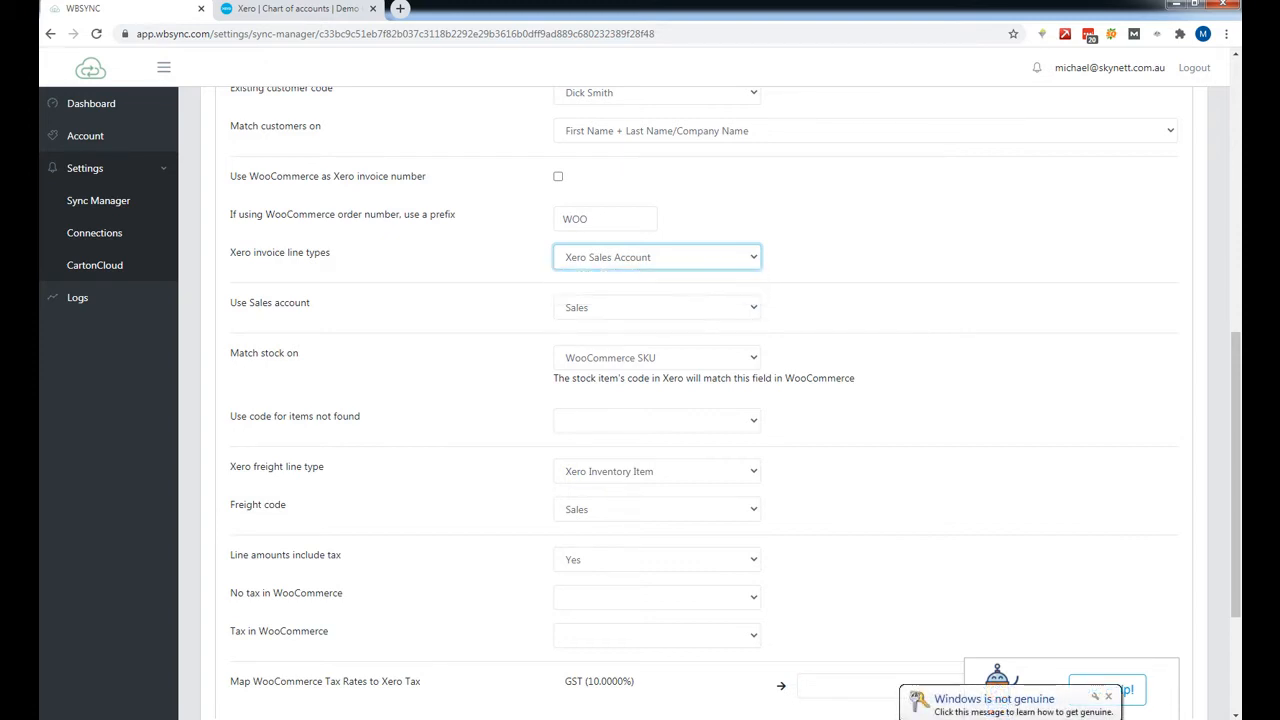
key("Up")
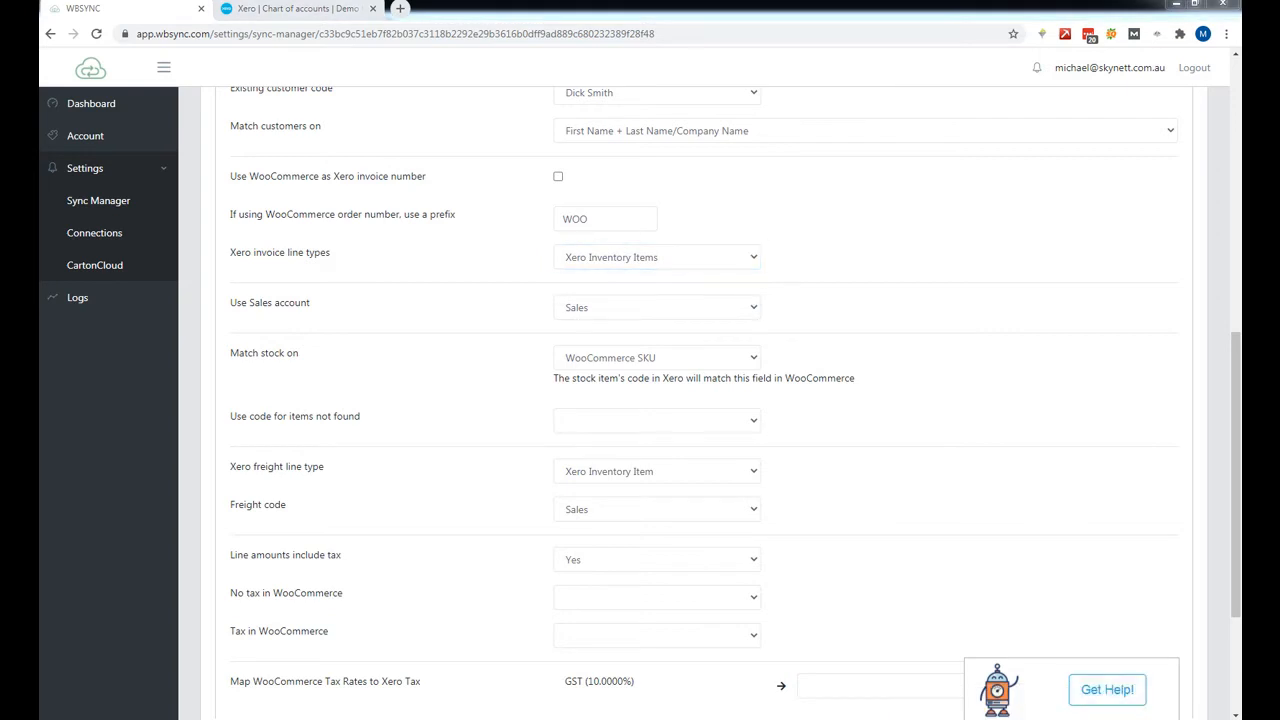
left_click(656, 257)
left_click(612, 277)
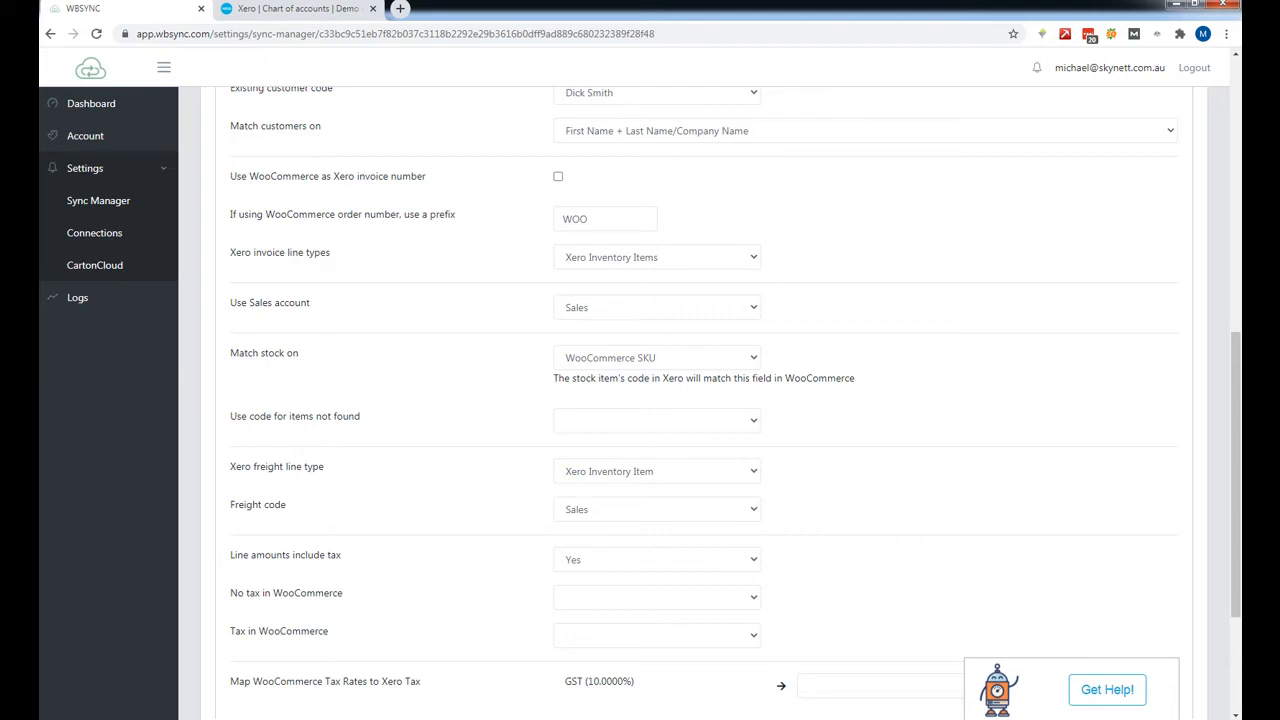
left_click(657, 421)
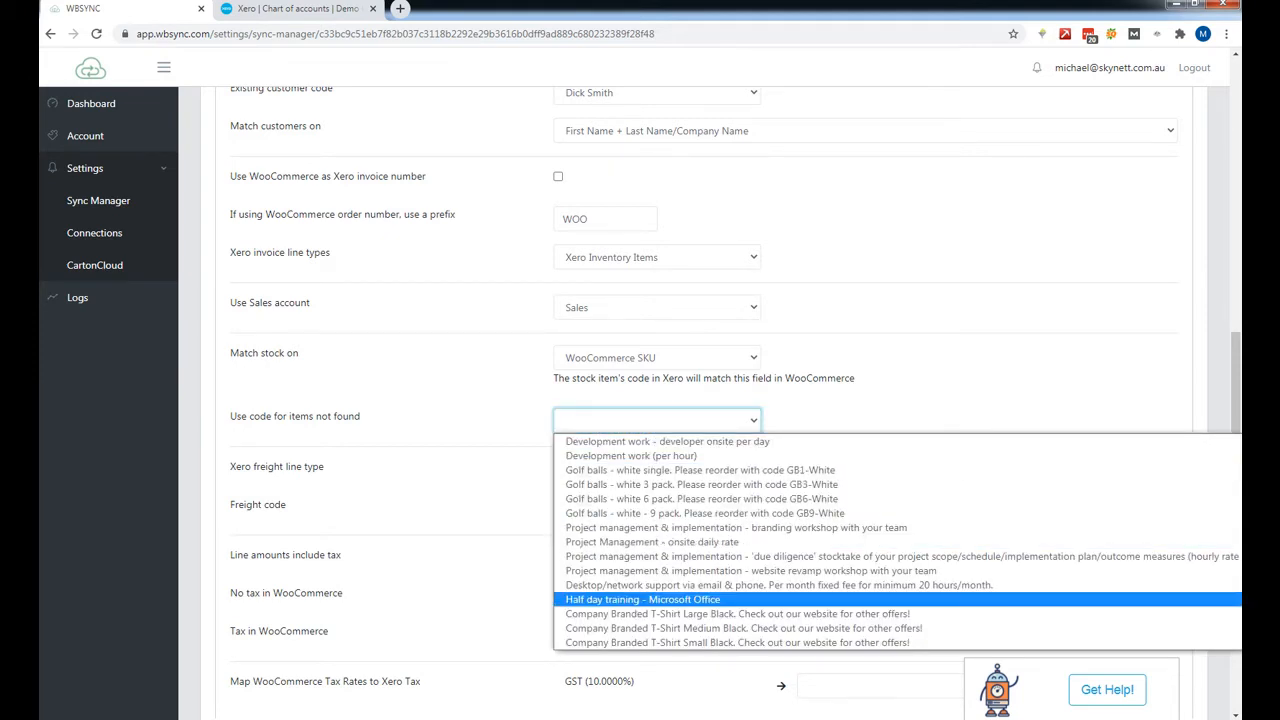
left_click(700, 556)
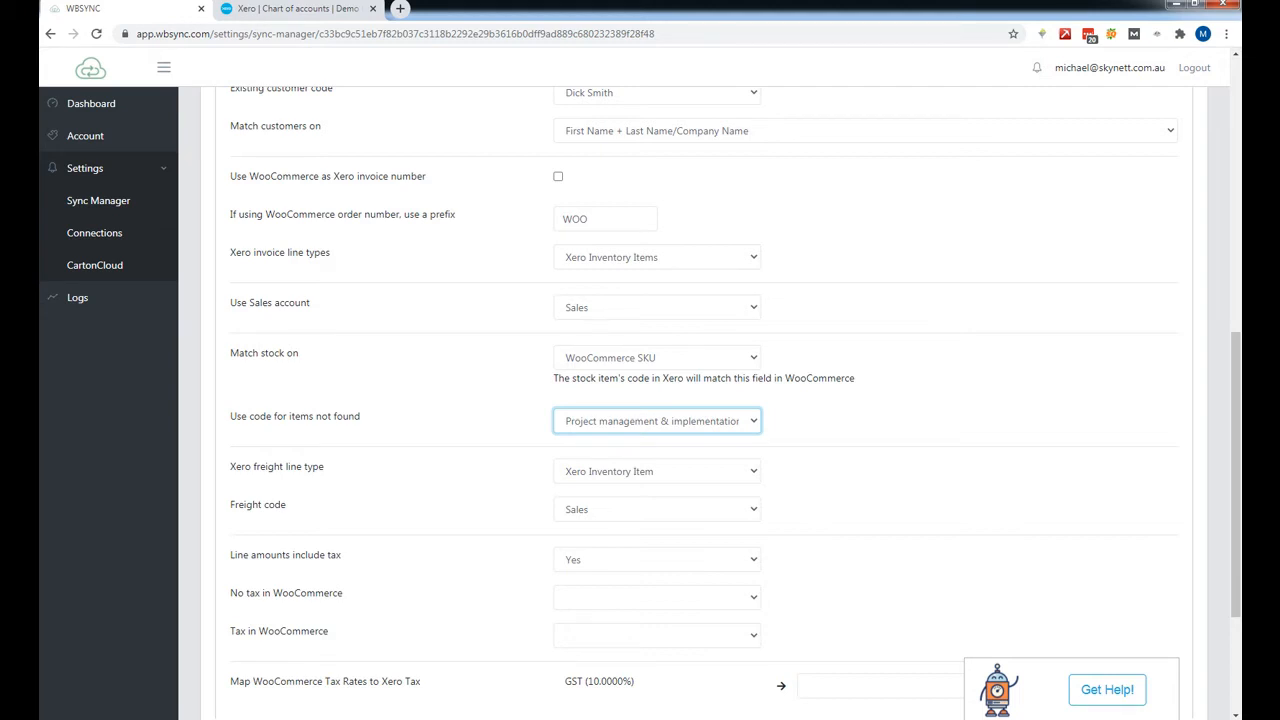
- Set the Xero invoice line types to Xero Sales Account, using Sales as the sales account
left_click(657, 307)
left_click(657, 257)
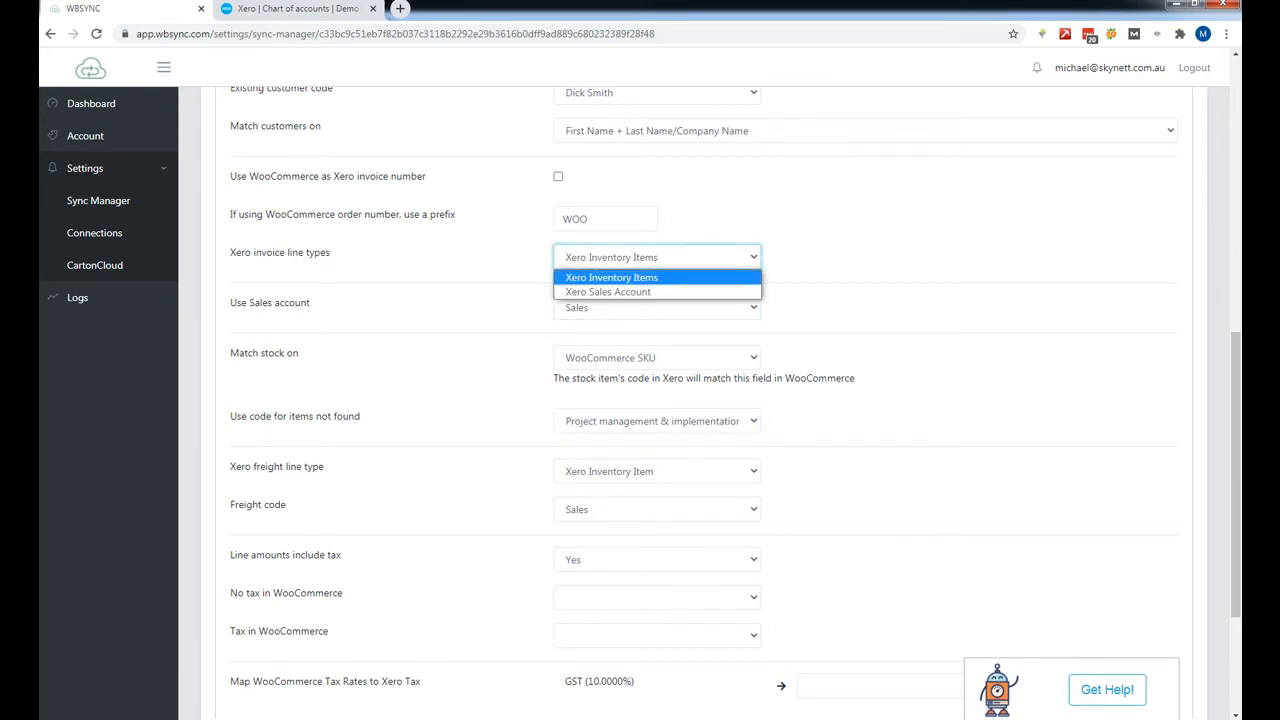
key("Down")
key("Return")
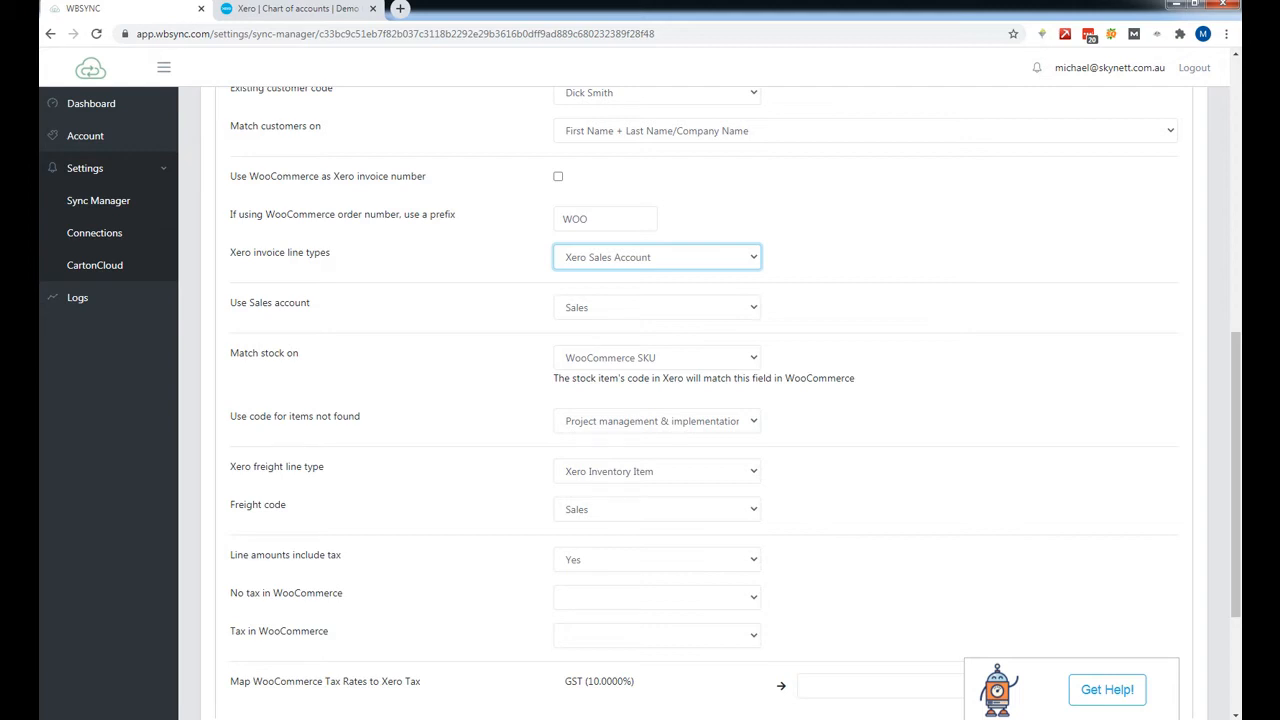
left_click(657, 307)
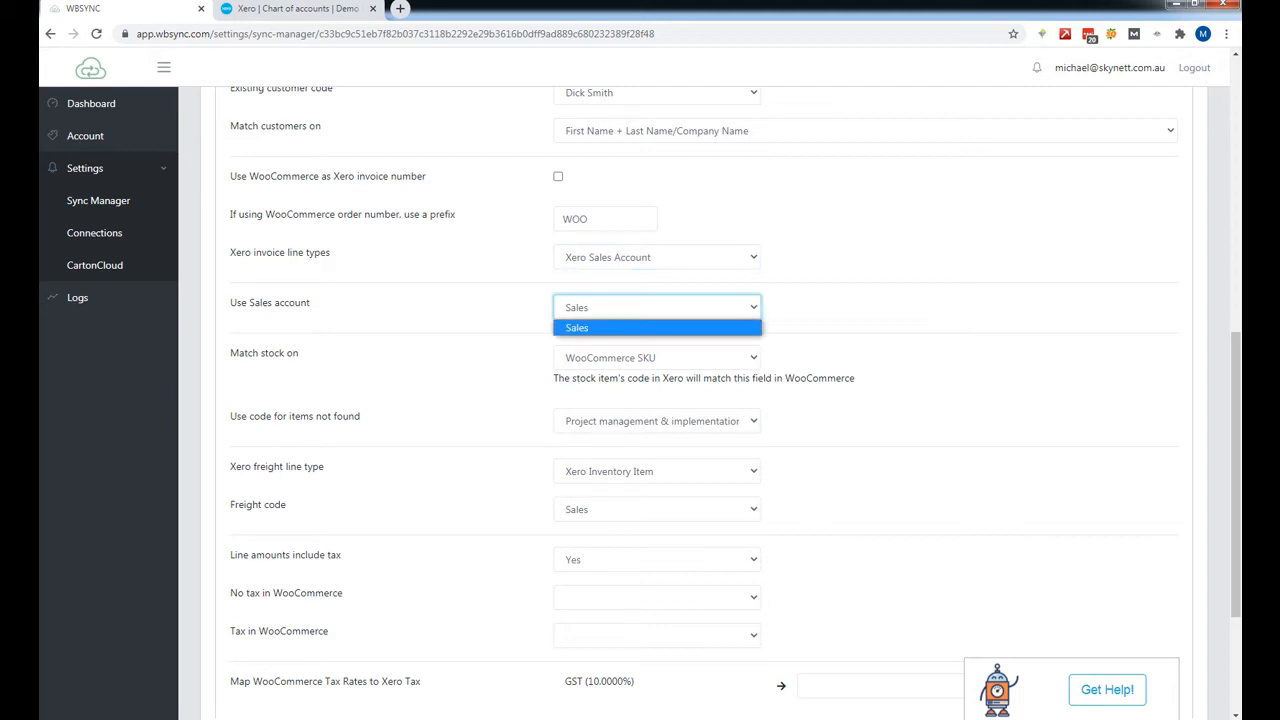
key("Return")
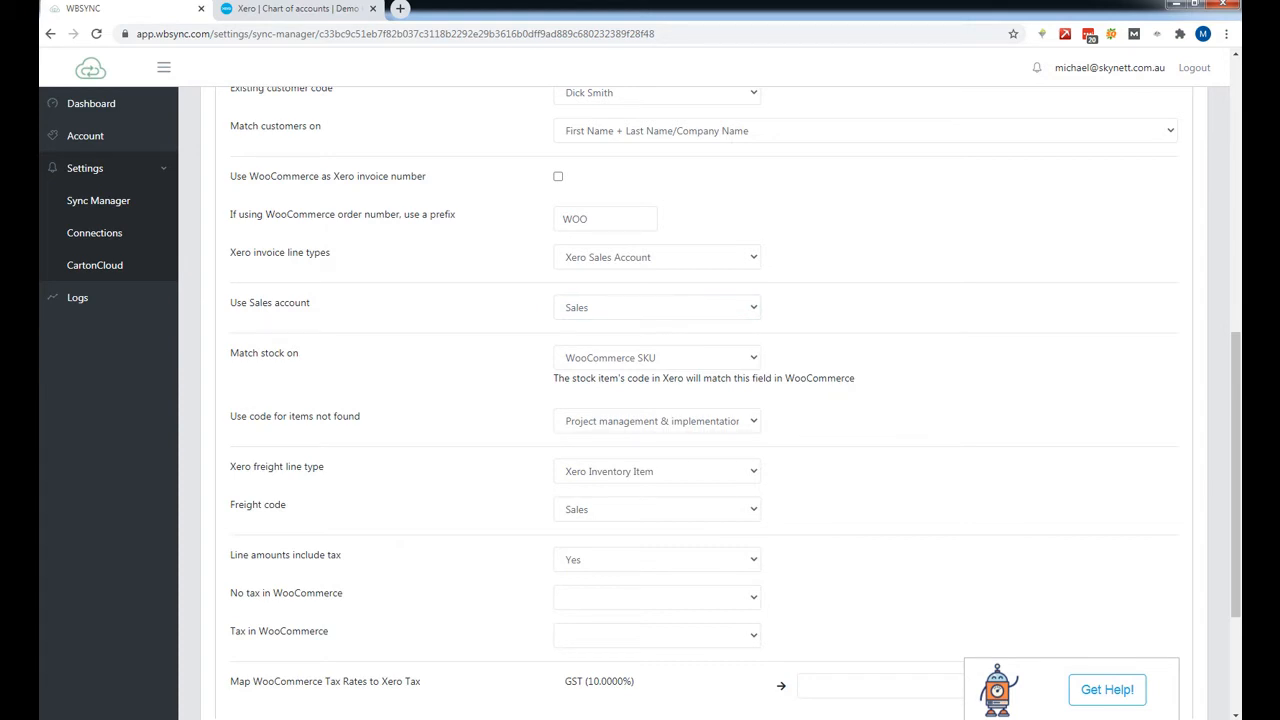
- Set the Xero freight line type to Xero Sales Account with Sales as the freight code
scroll(728, 403, "down", 1)
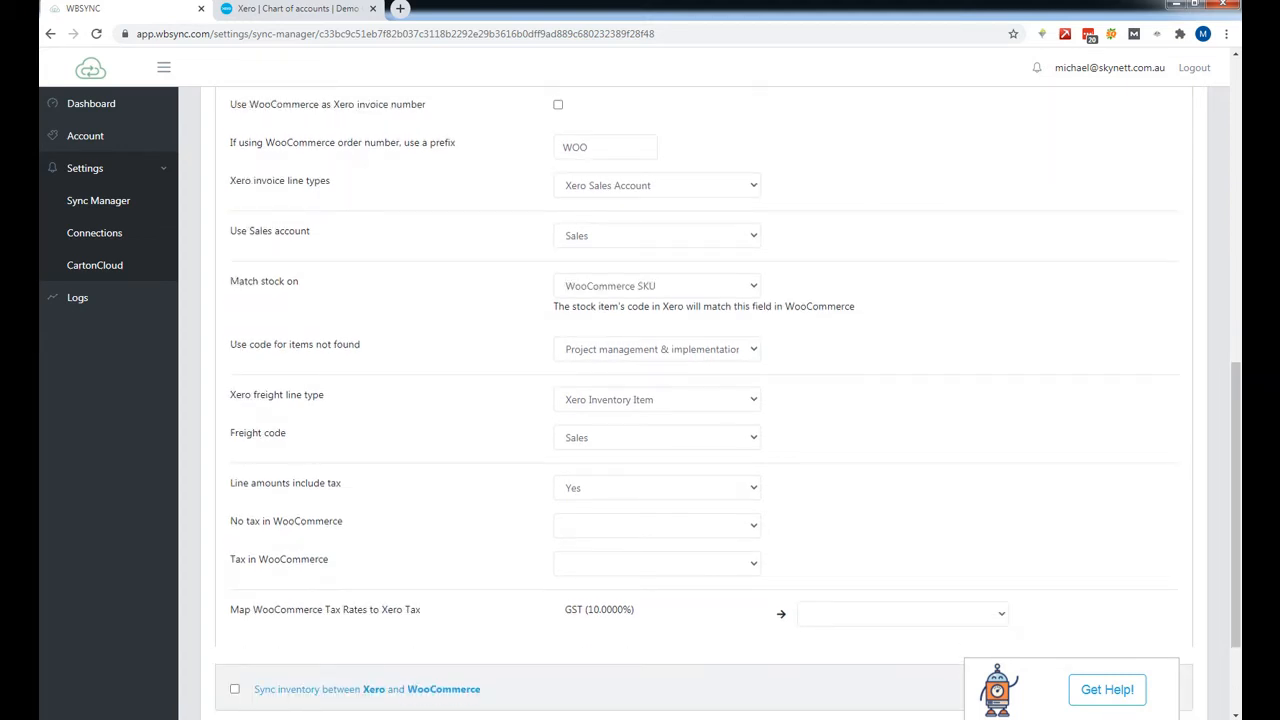
left_click(657, 399)
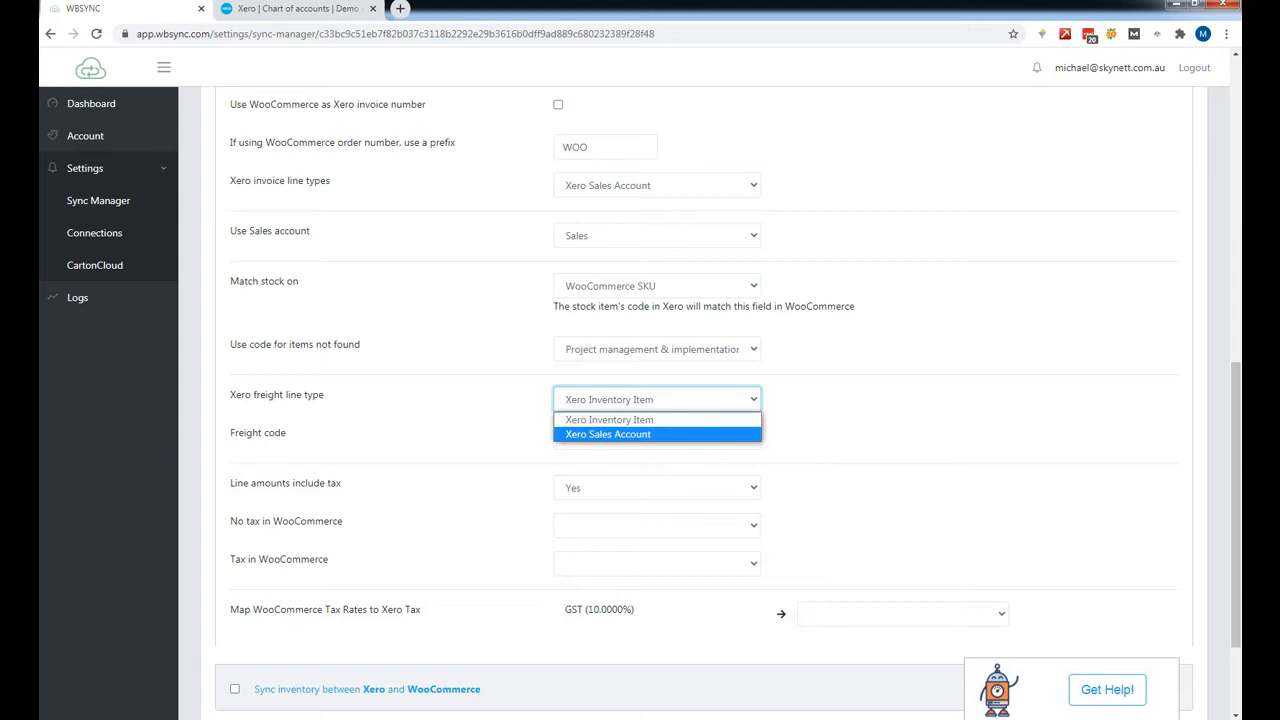
left_click(608, 434)
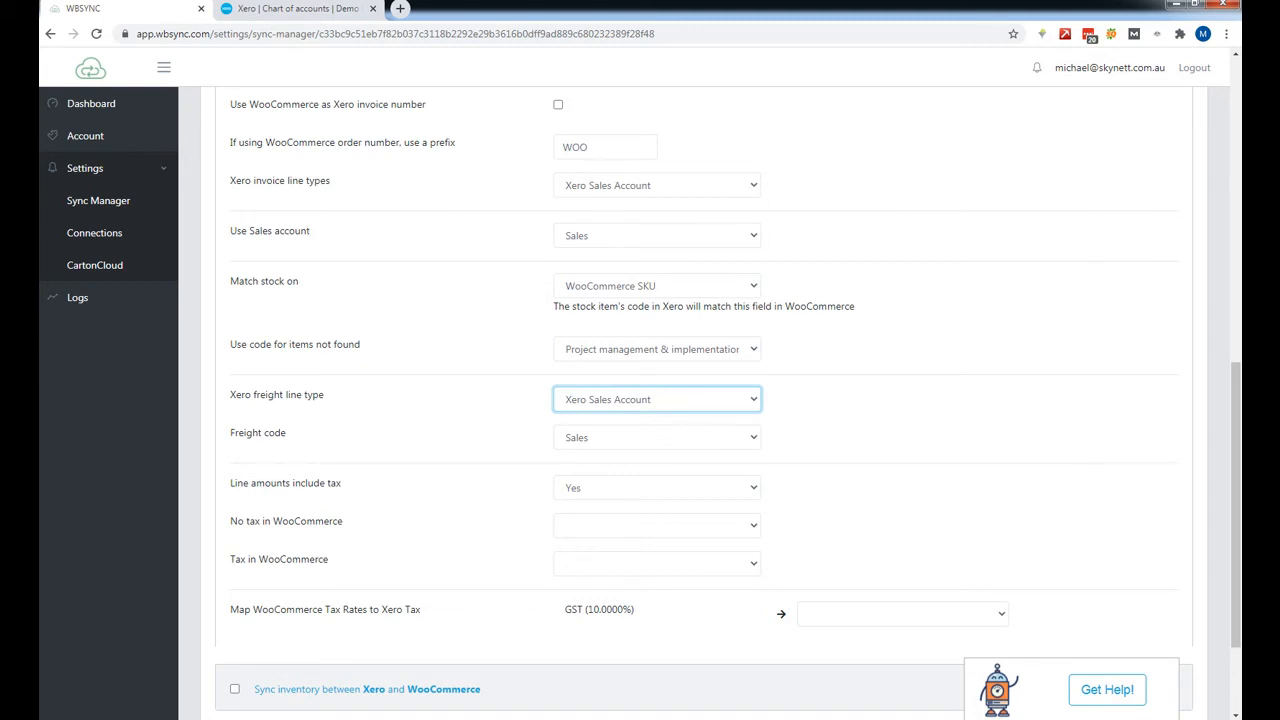
left_click(657, 438)
left_click(657, 457)
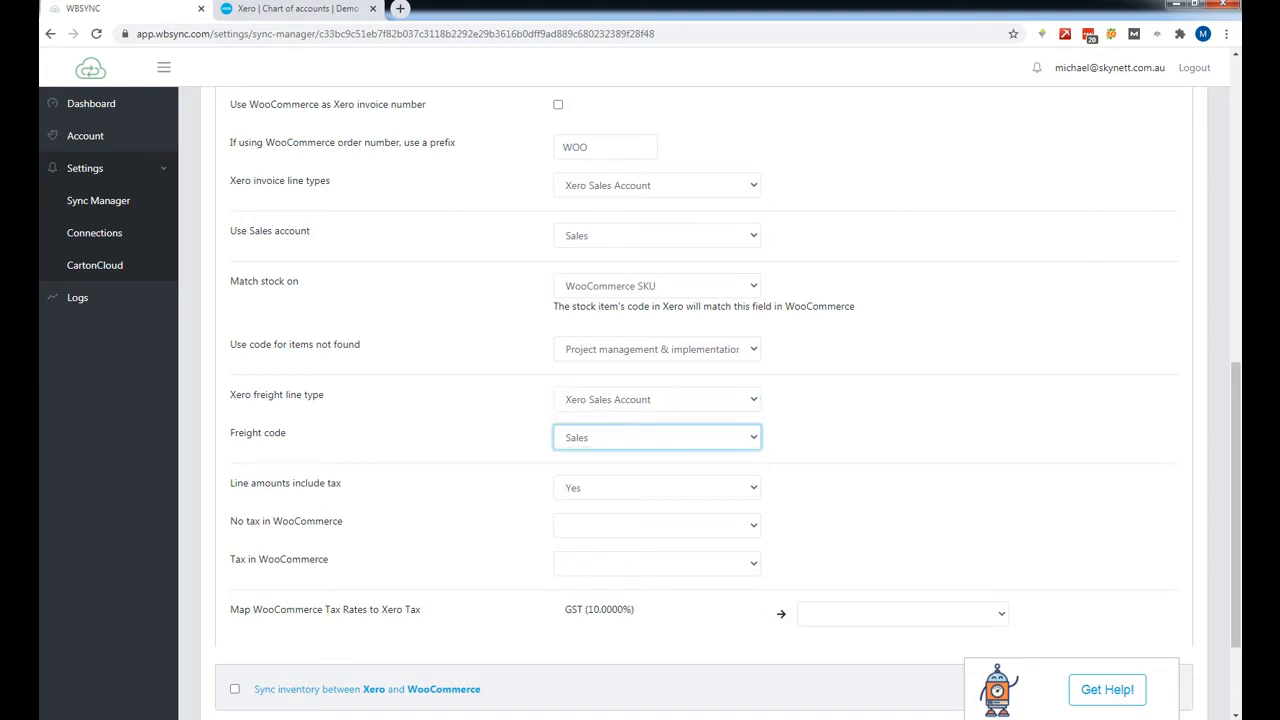
left_click(860, 438)
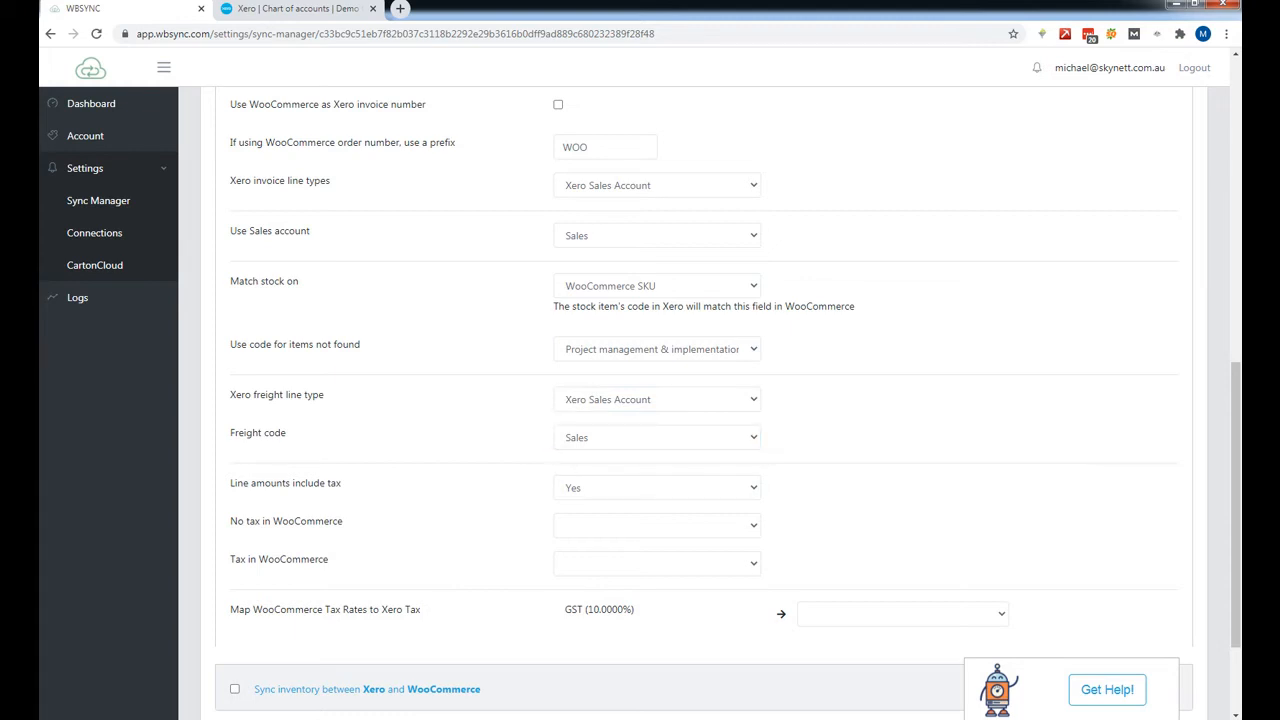
- Assign GST Free Income (EXEMPTOUTPUT) to no tax in WooCommerce and GST on Income (OUTPUT) to tax in WooCommerce
scroll(700, 400, "down", 1)
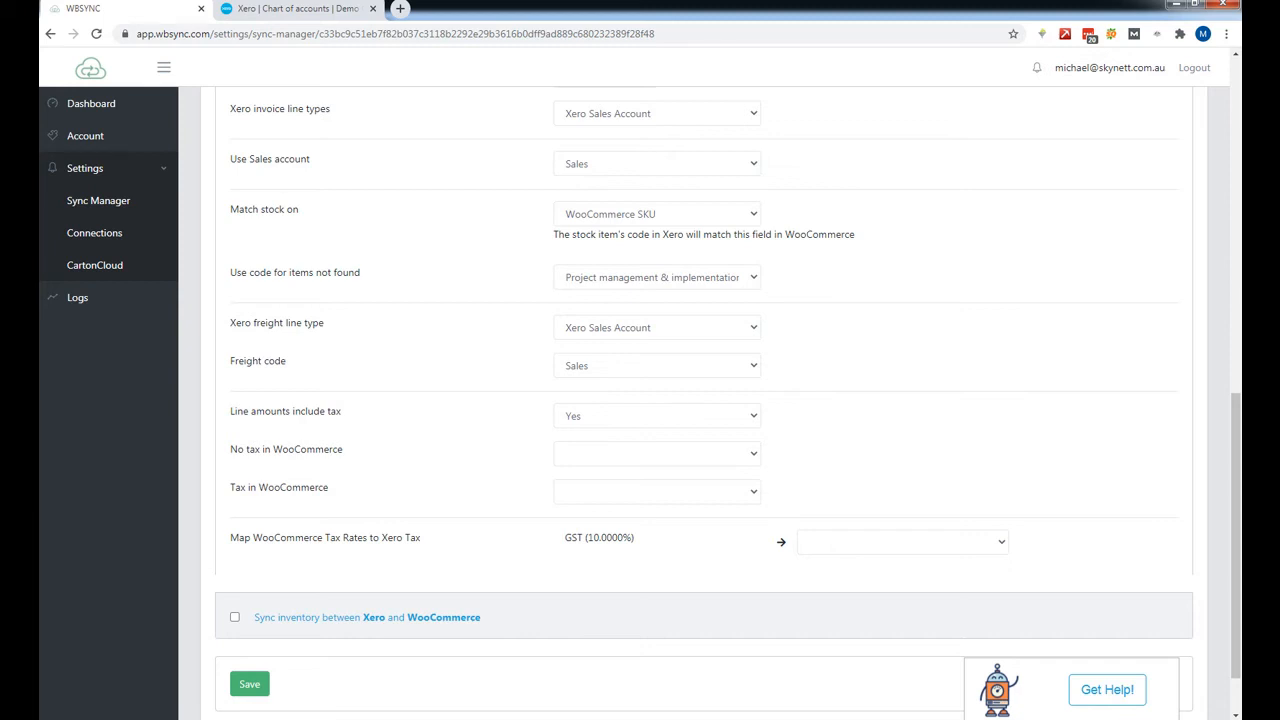
left_click(657, 454)
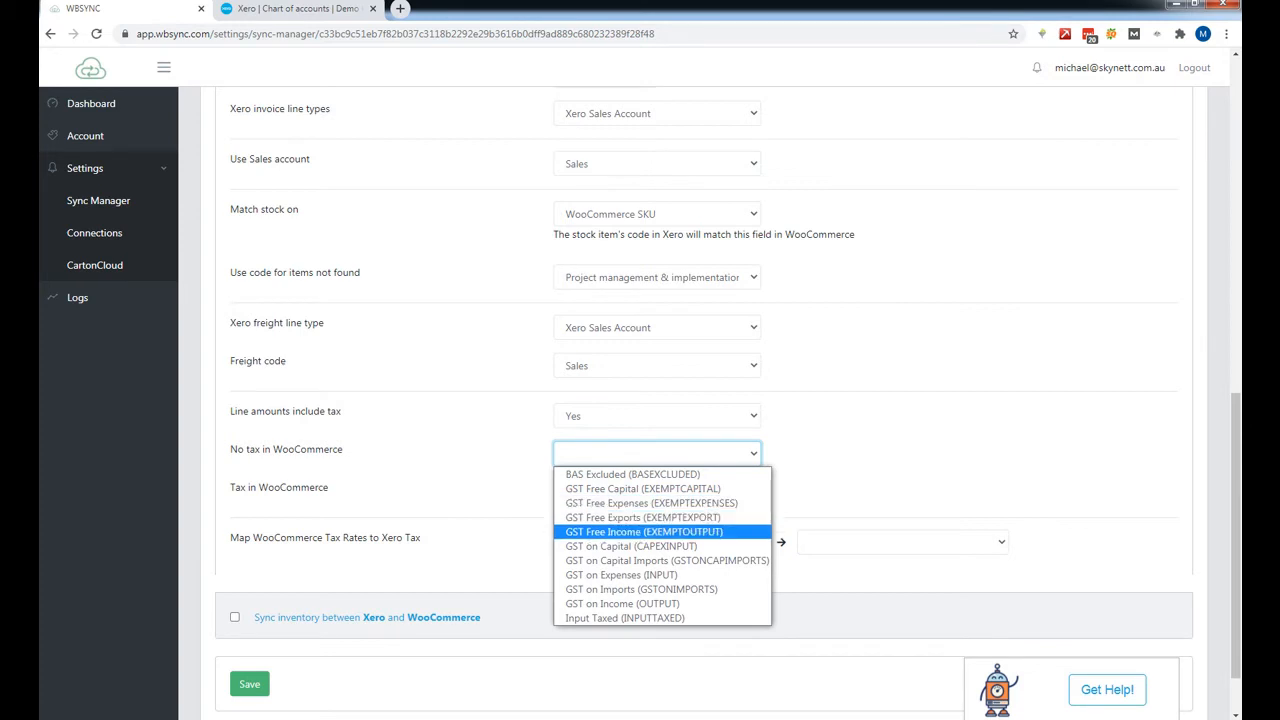
left_click(644, 532)
left_click(657, 492)
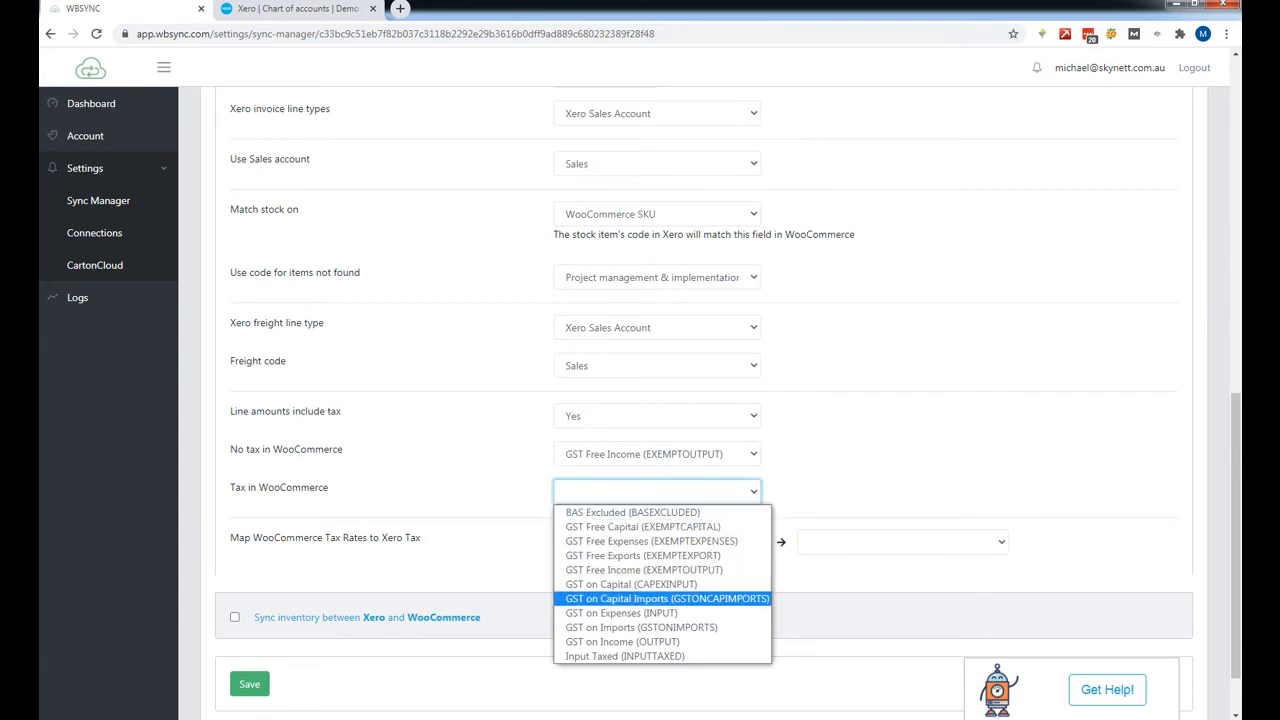
left_click(622, 641)
left_click(868, 470)
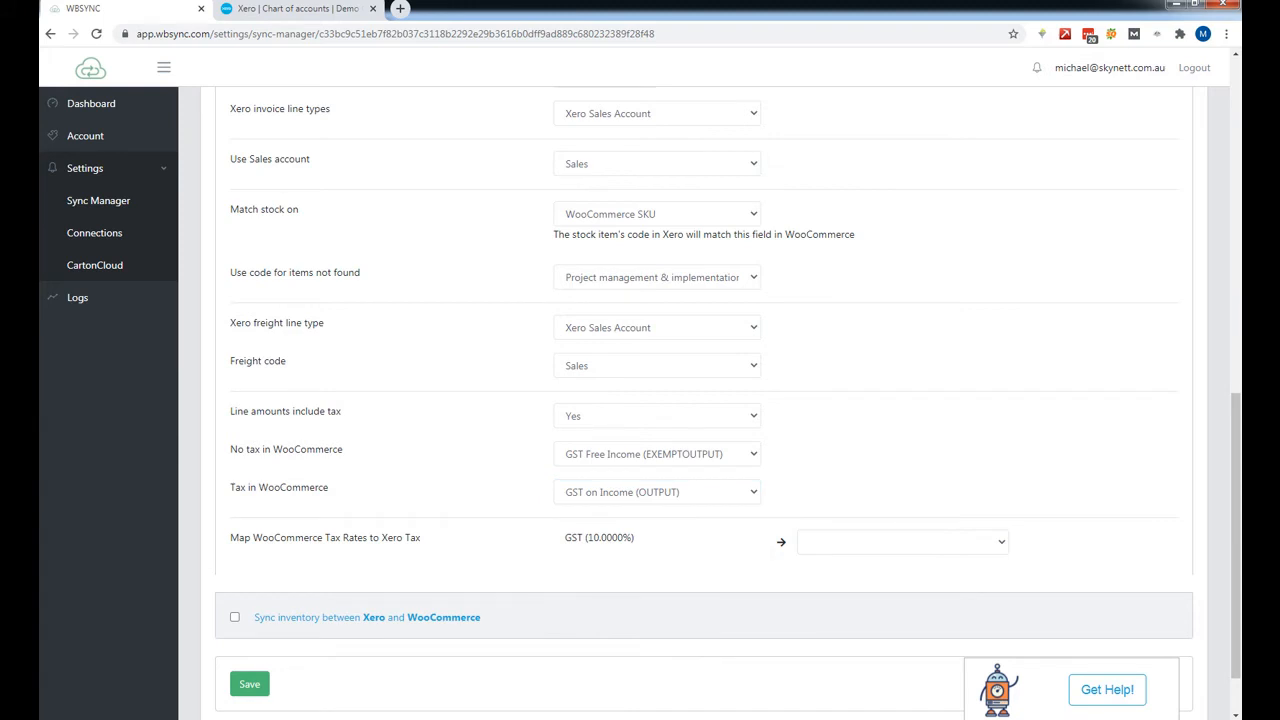
- Review the Xero tax options for the GST (10.0000%) rate, leave it unmapped, and save the sync settings
left_click(903, 542)
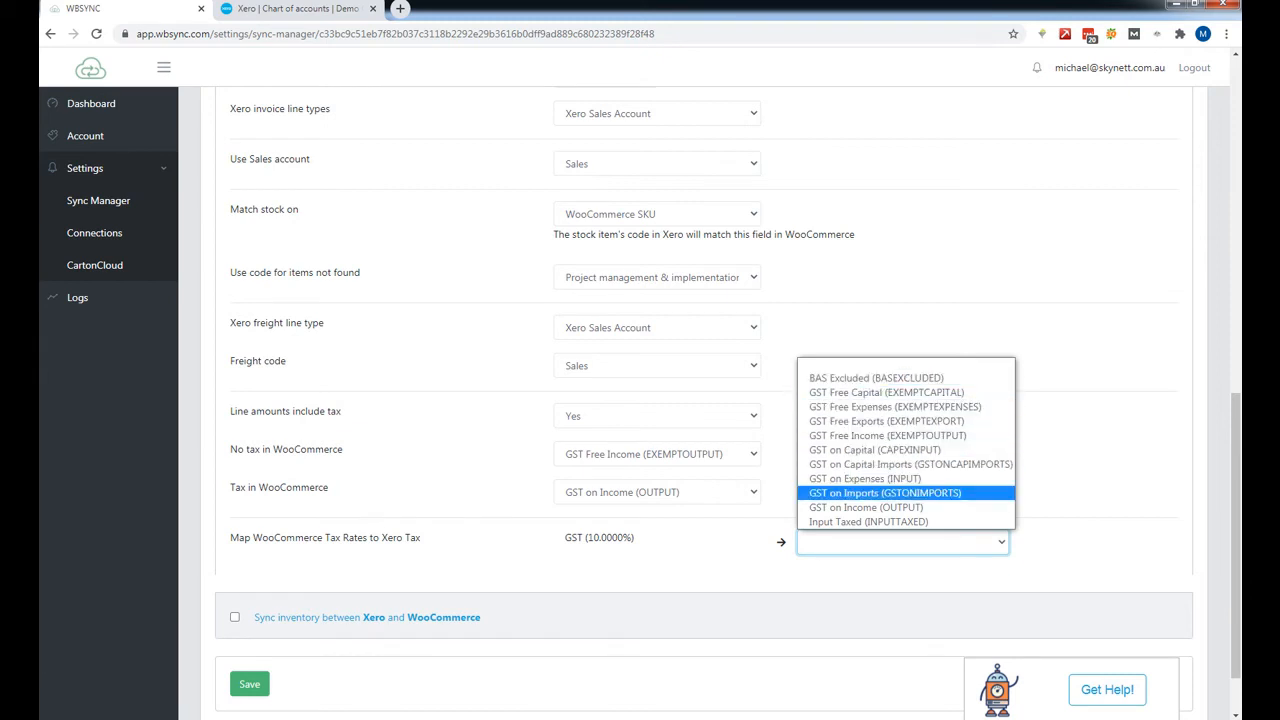
left_click(1072, 488)
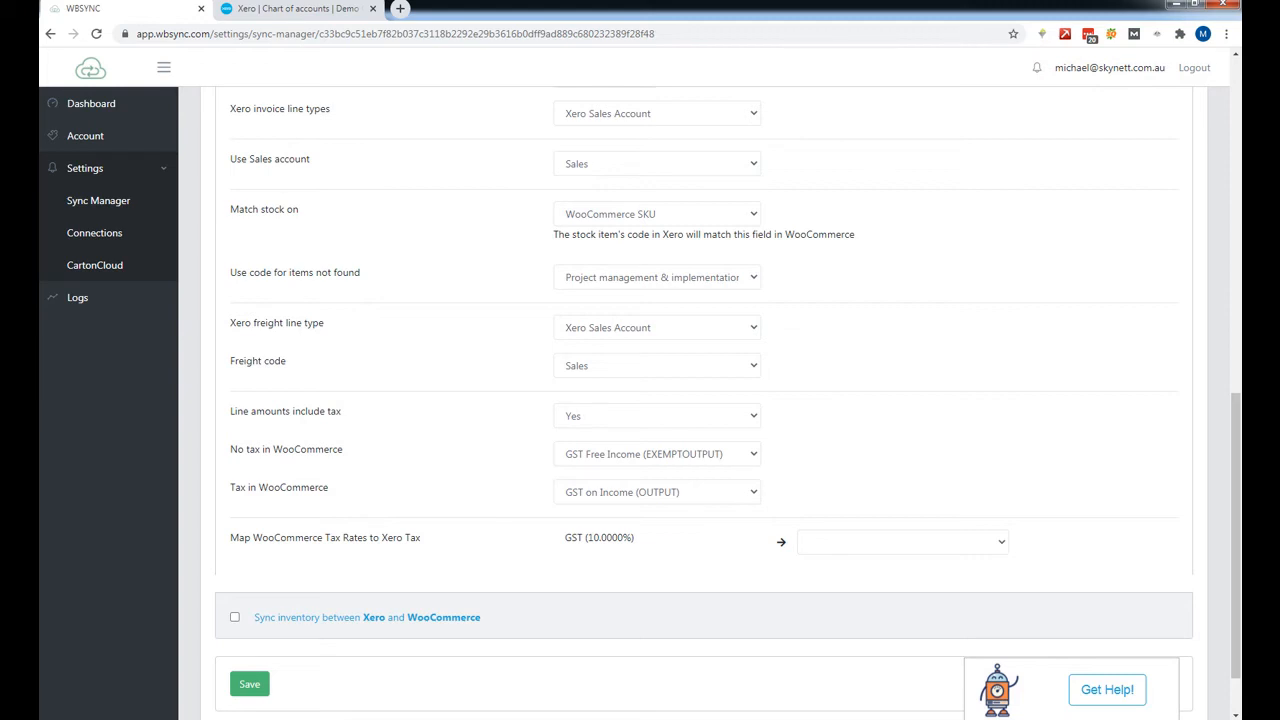
left_click(249, 684)
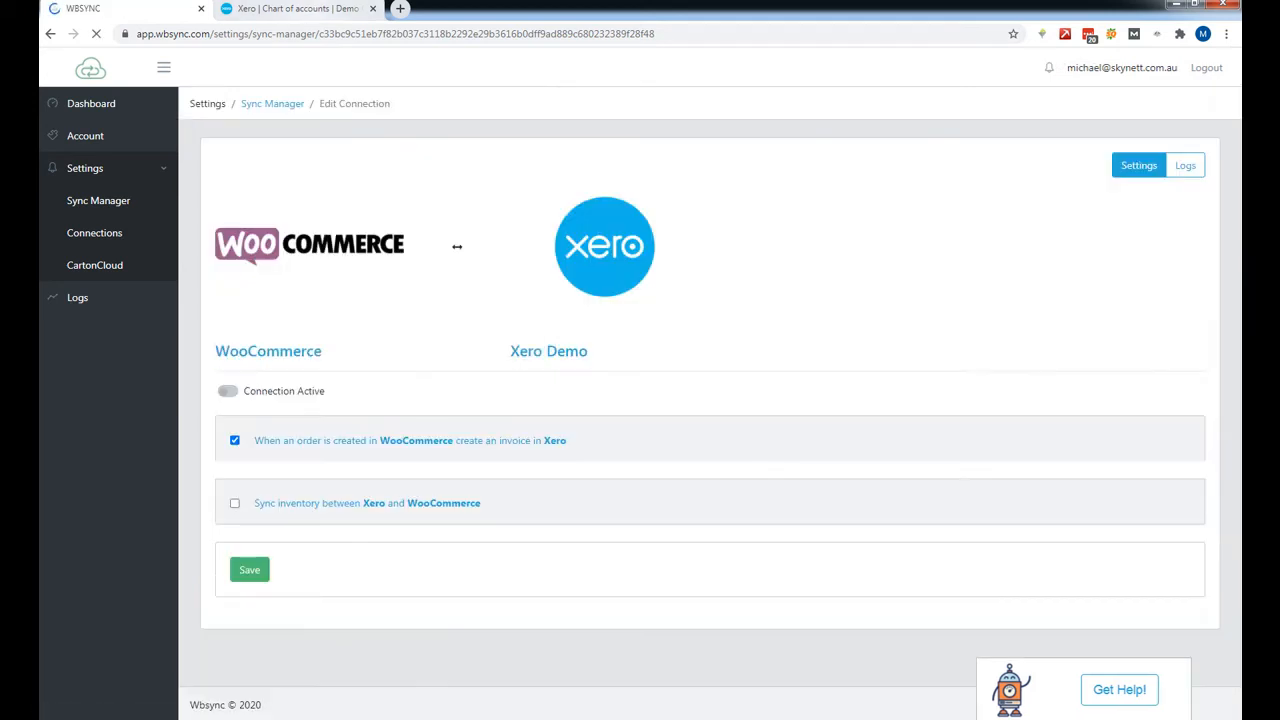
- Switch to the Xero chart of accounts and start a new account with the account type Sales
left_click(295, 8)
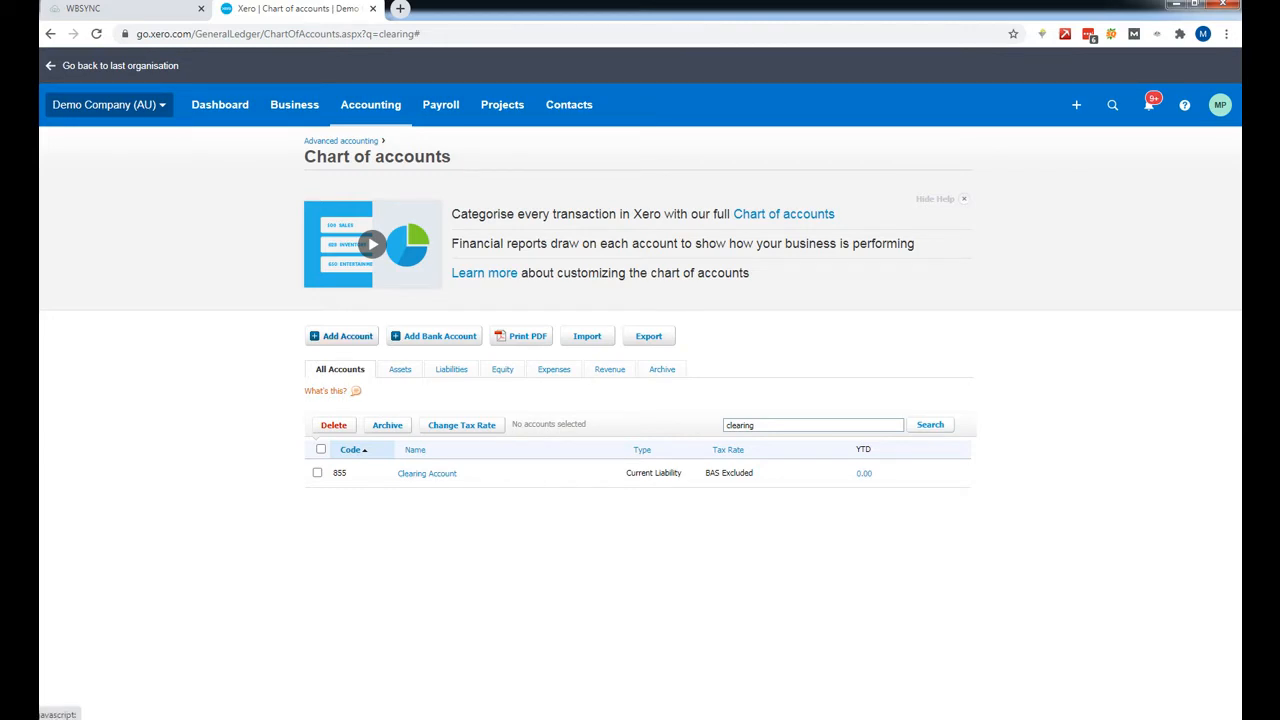
left_click(343, 336)
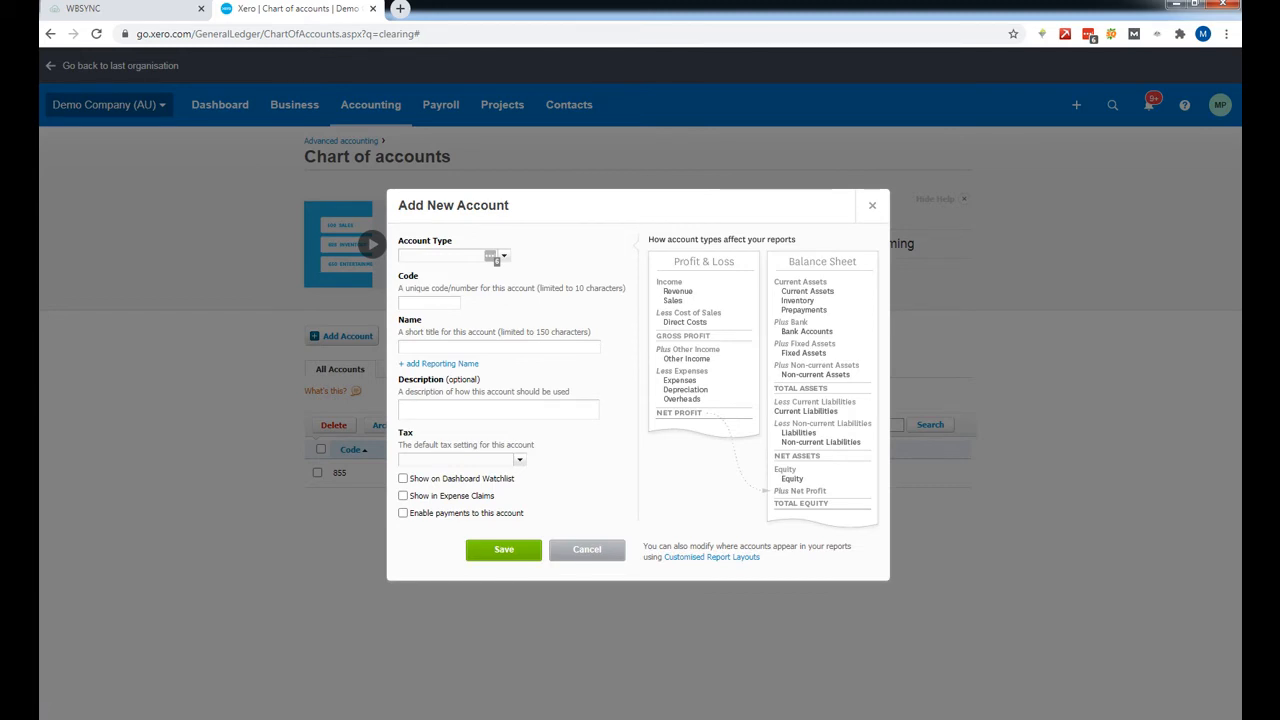
type("220")
left_click(504, 256)
left_click(504, 256)
key("BackSpace")
scroll(465, 332, "down", 1)
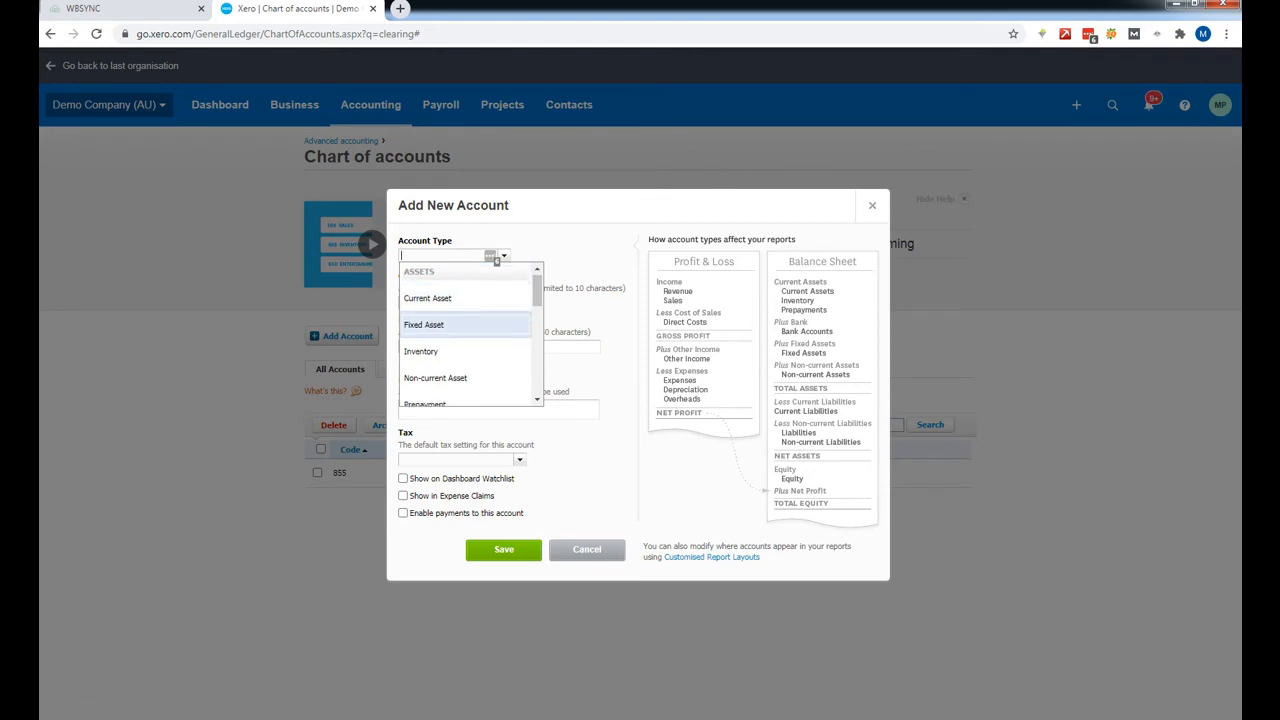
scroll(465, 338, "down", 5)
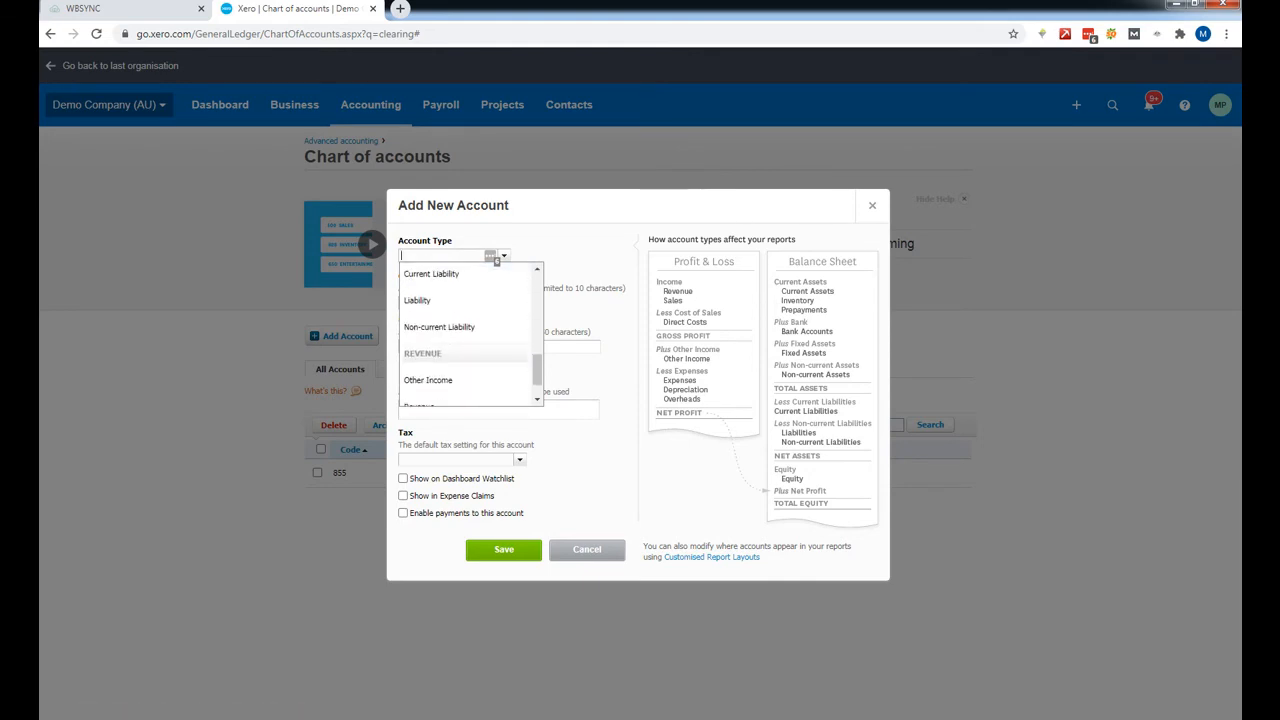
key("Down")
key("Down")
key("Return")
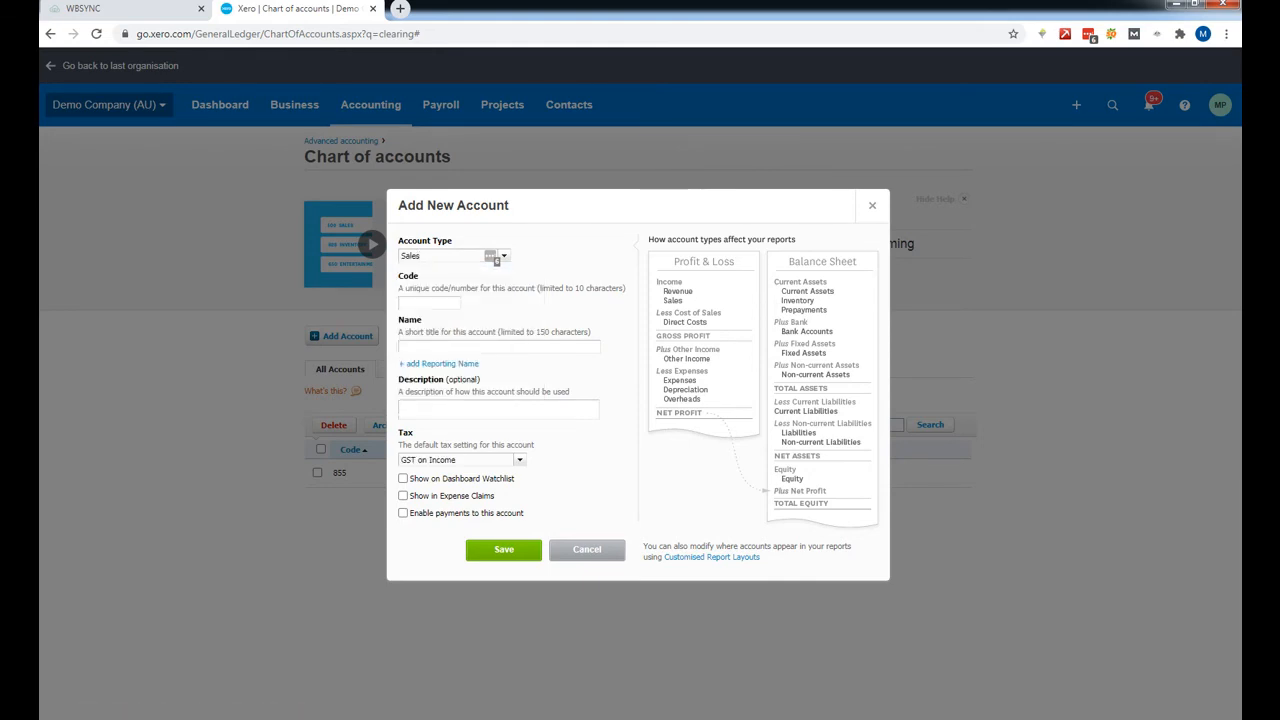
- Give the new Sales account the code 220 and the name Freight Income, and save it
key("Tab")
type("220")
key("Tab")
type("Fre")
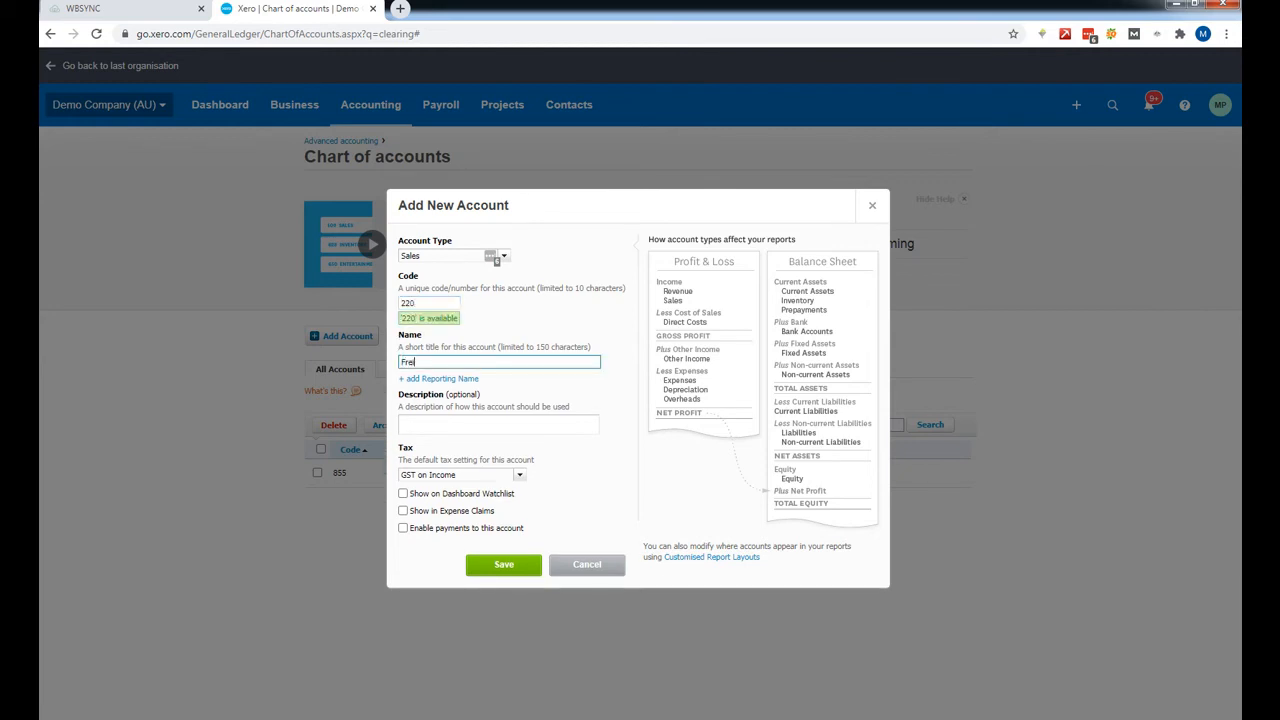
type("ight Incom")
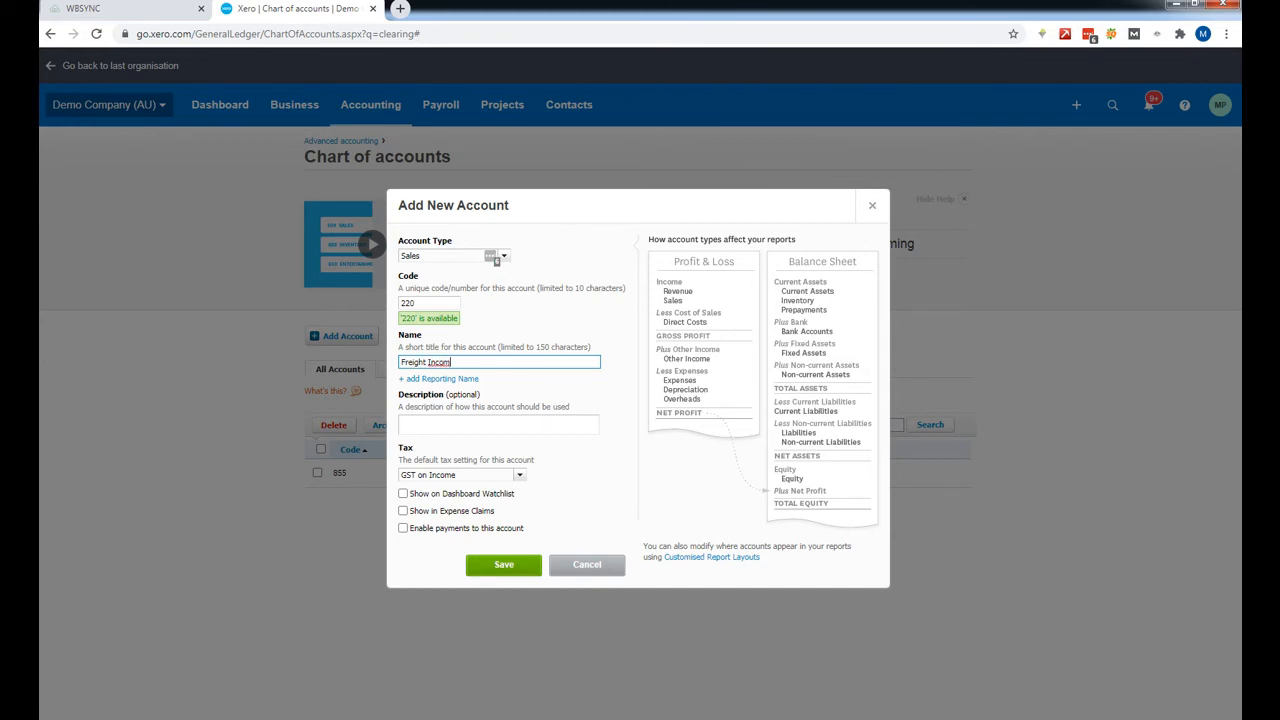
type("e")
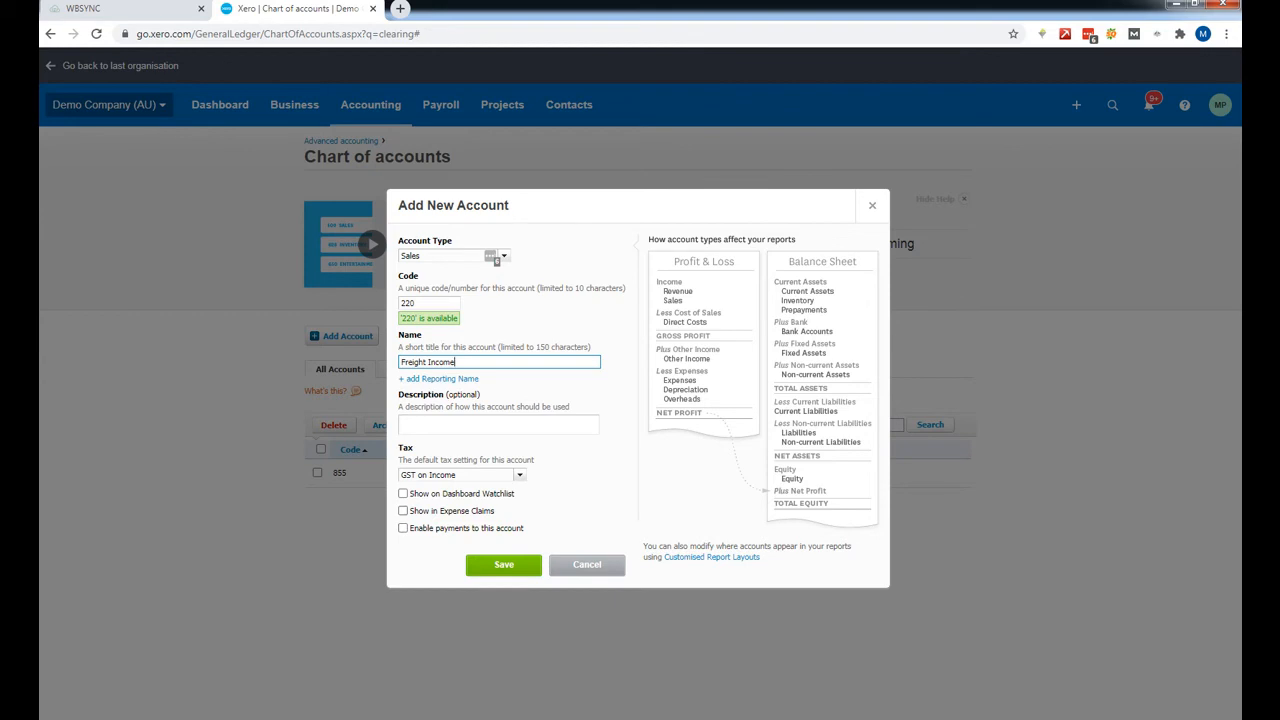
left_click(503, 564)
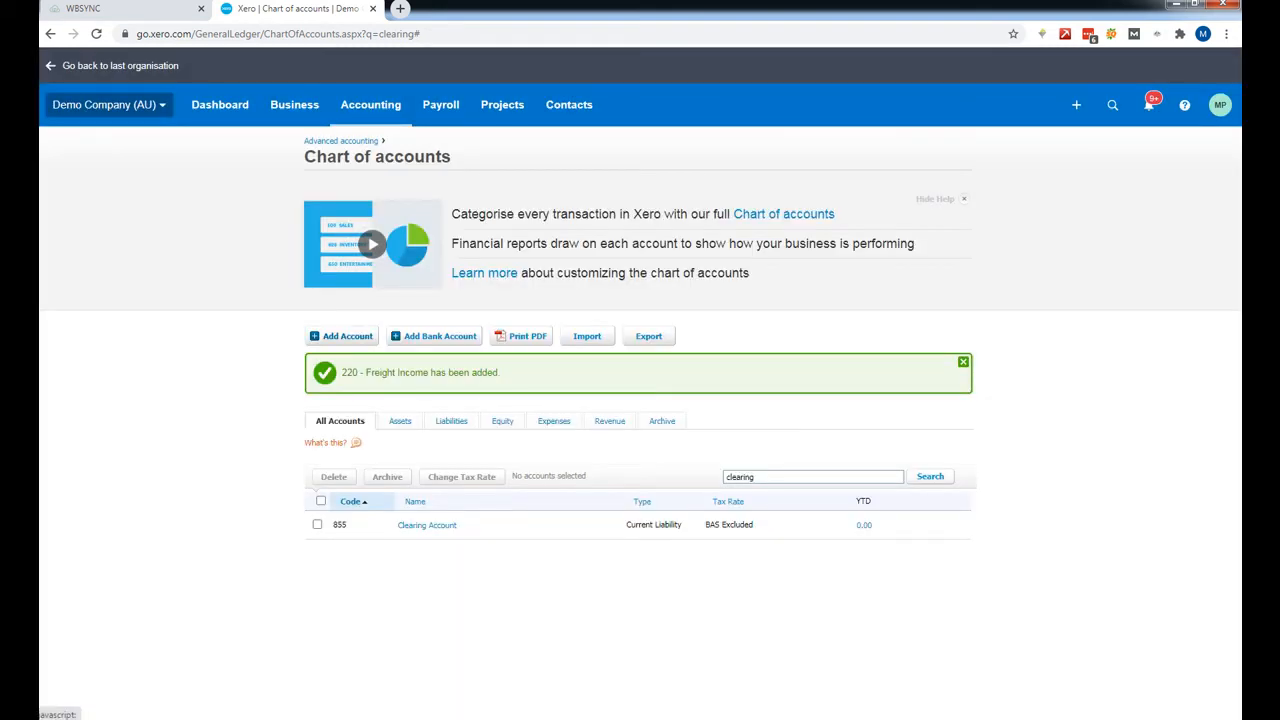
- Start another new account in the chart of accounts with the account type Current Asset
left_click(345, 336)
left_click(495, 258)
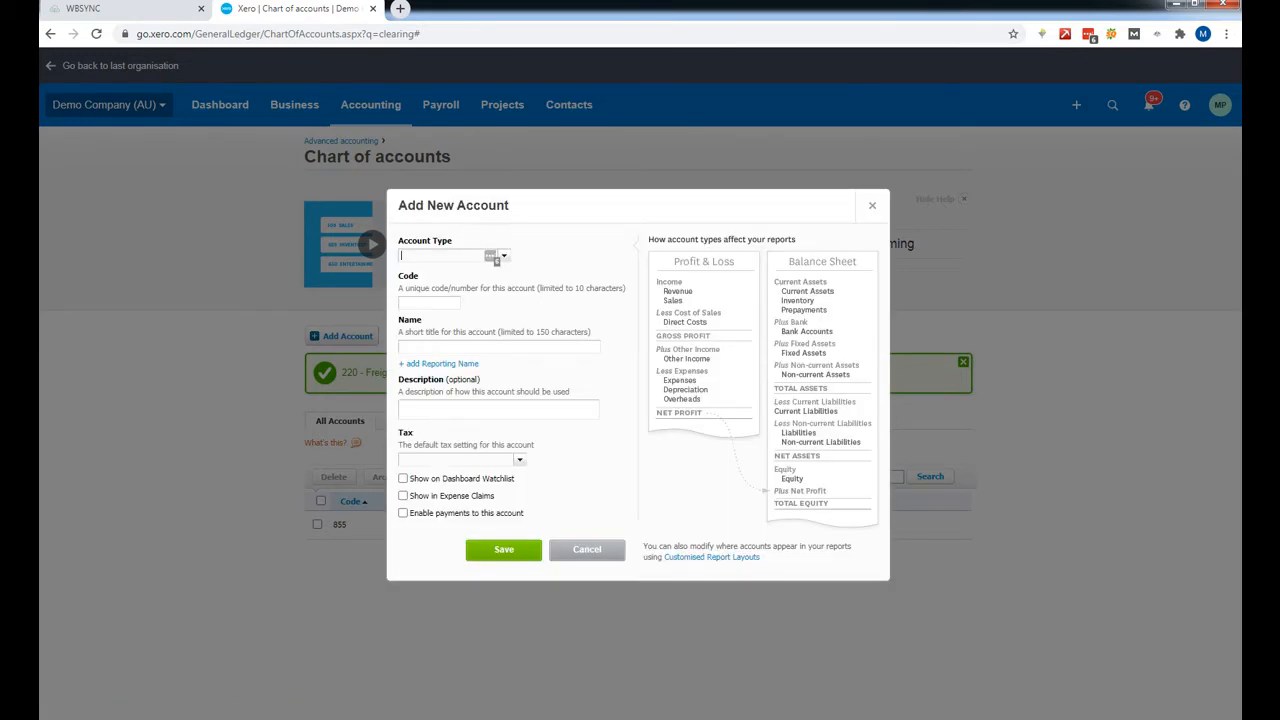
left_click(504, 256)
scroll(468, 334, "down", 1)
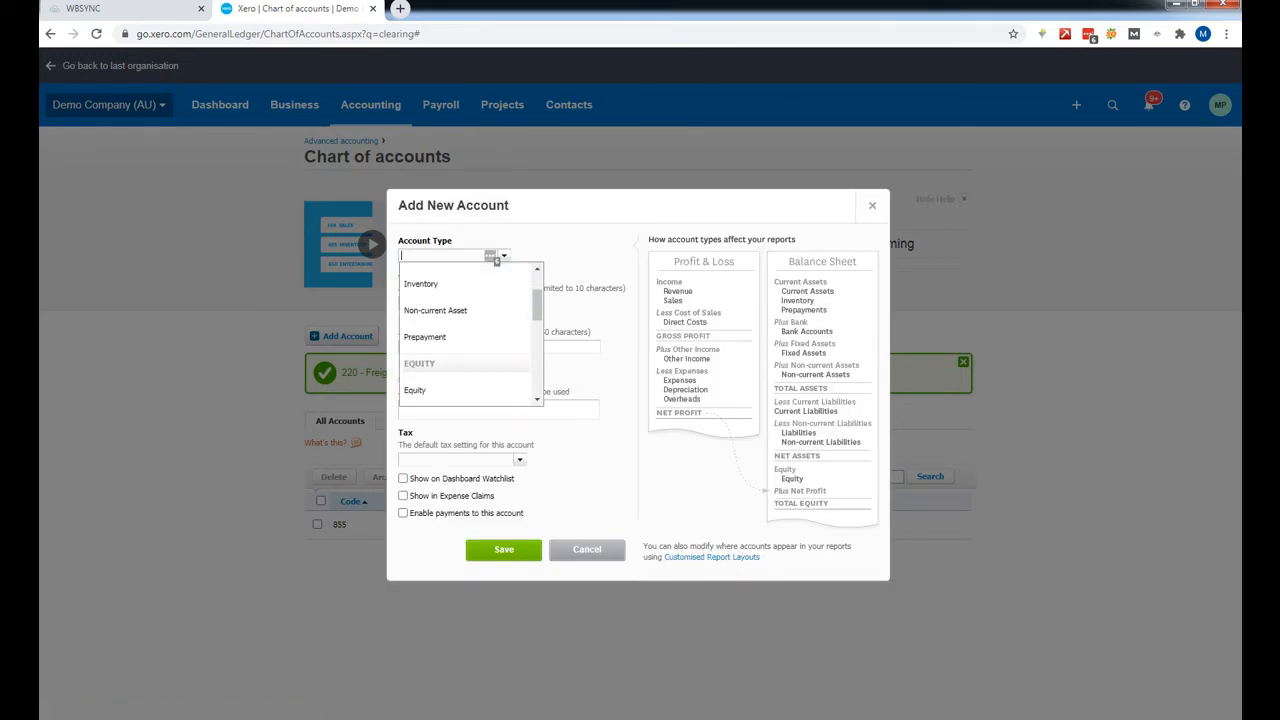
scroll(496, 260, "down", 3)
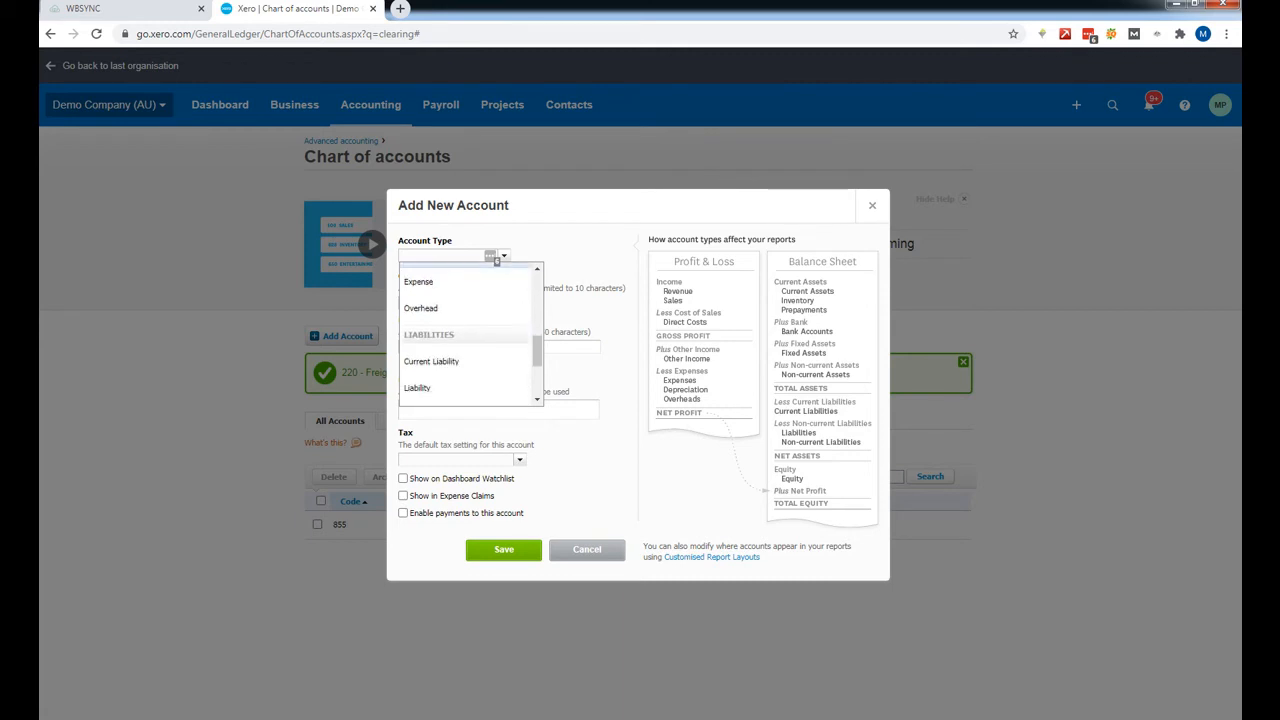
scroll(496, 259, "down", 3)
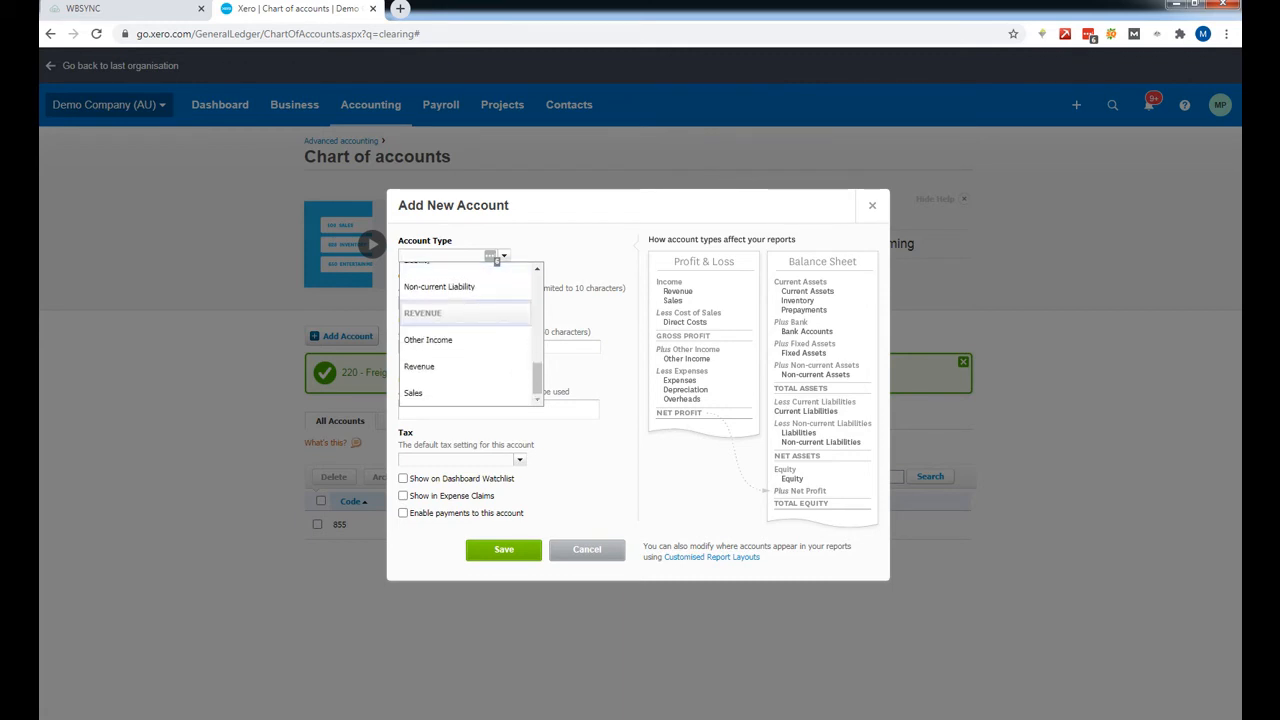
scroll(497, 260, "up", 7)
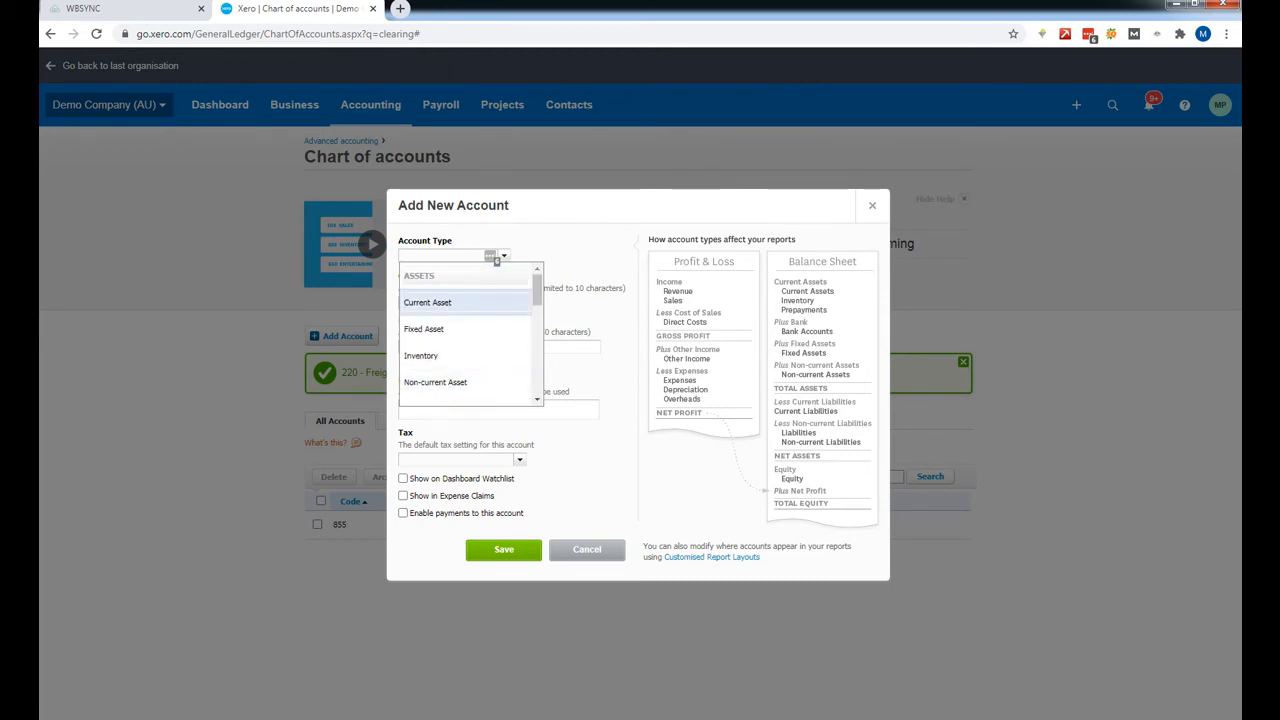
key("Return")
key("Tab")
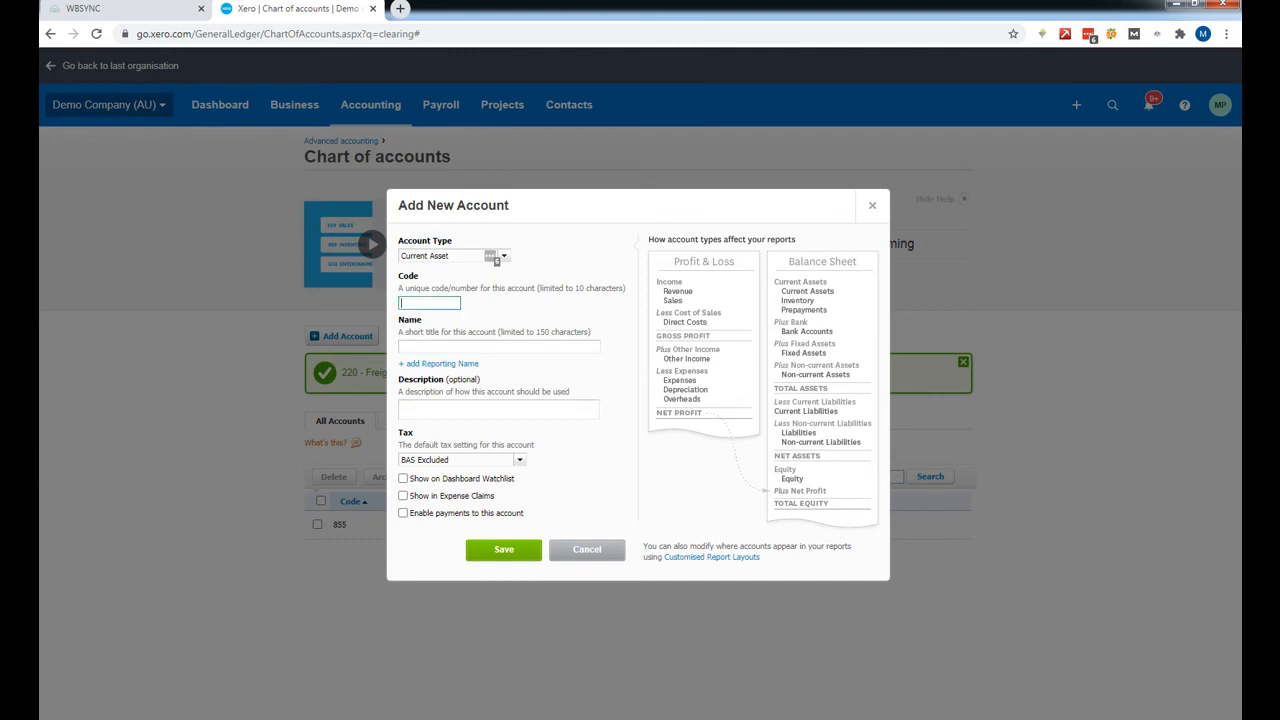
- Give the Current Asset account the code 856 and the name WooCommerce Clearing, enable payments to it, and save it
type("900")
key("Tab")
key("shift+Tab")
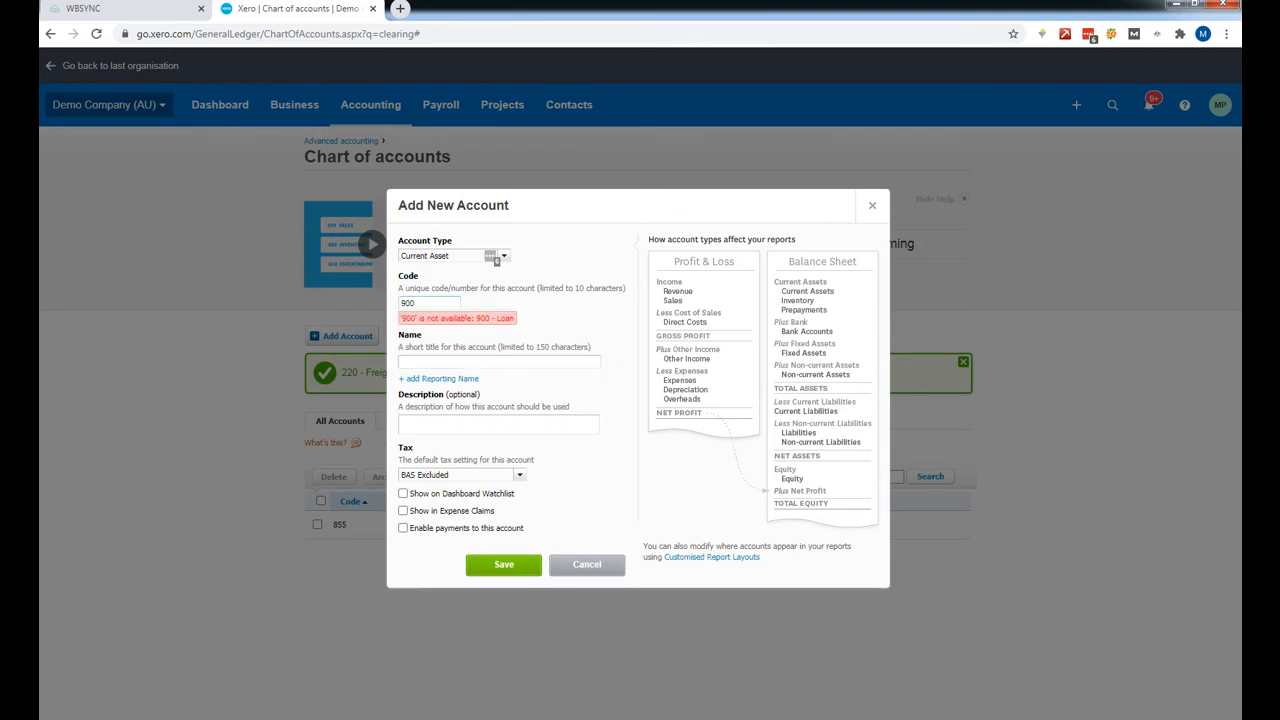
type("856")
key("Tab")
type("W")
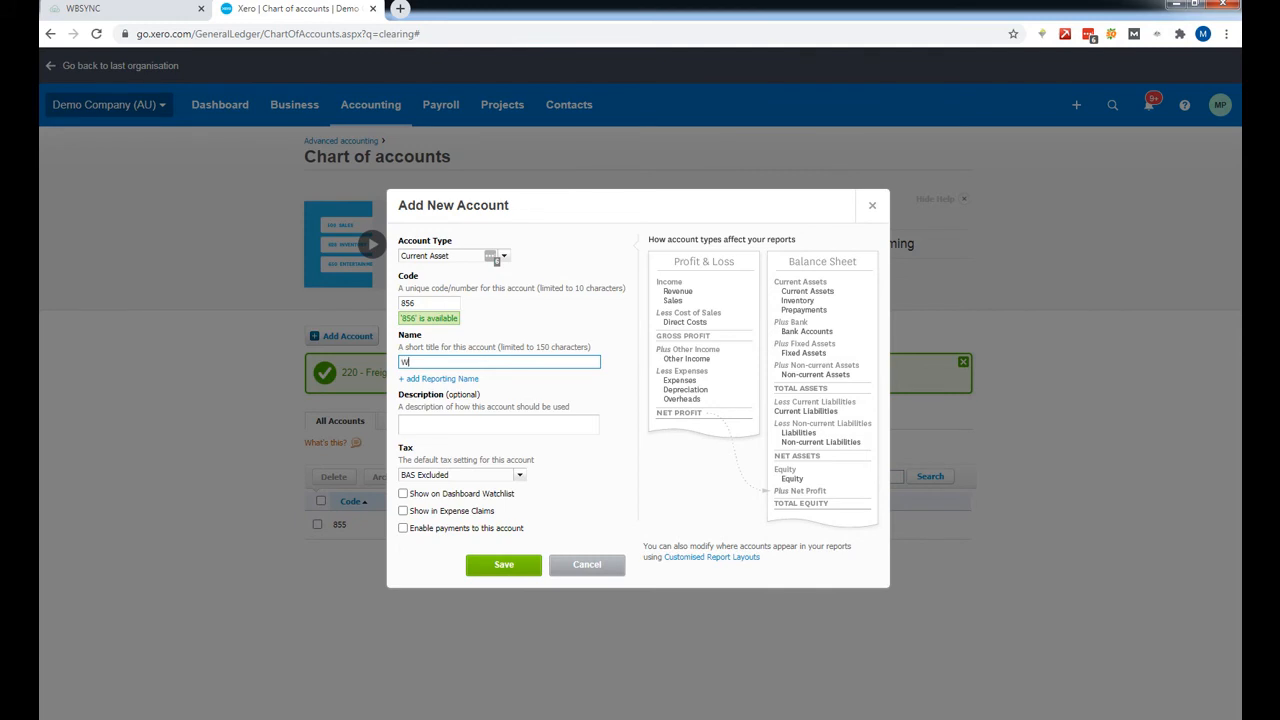
type("ooCommerce Clearing")
left_click(403, 528)
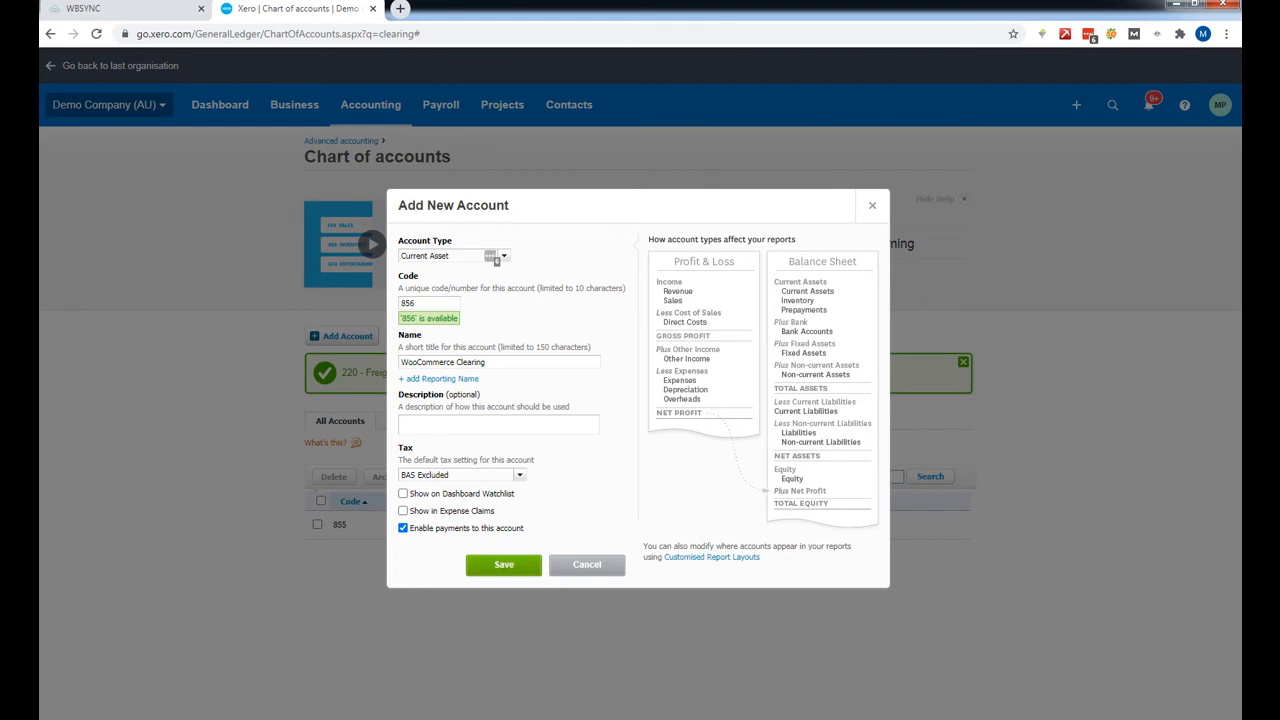
left_click(503, 565)
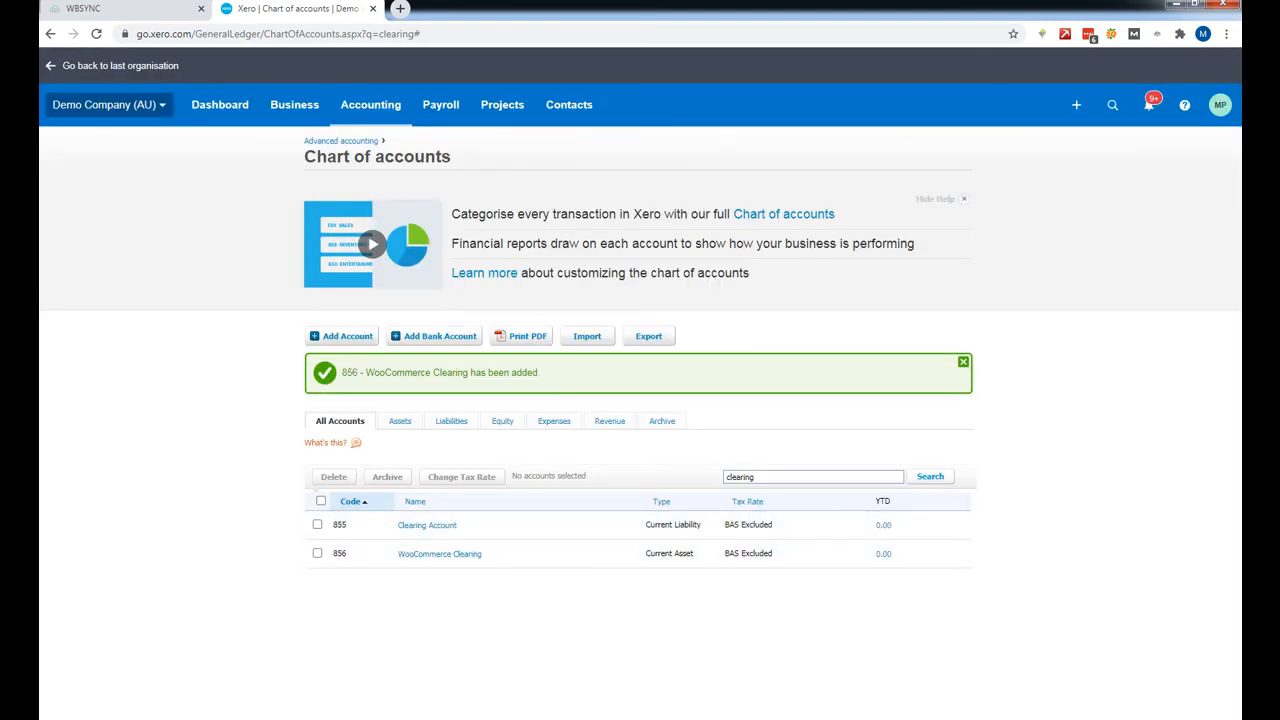
- Switch to WBSYNC, reload the connection settings, and send order payments to the WooCommerce Clearing account in Xero
left_click(100, 8)
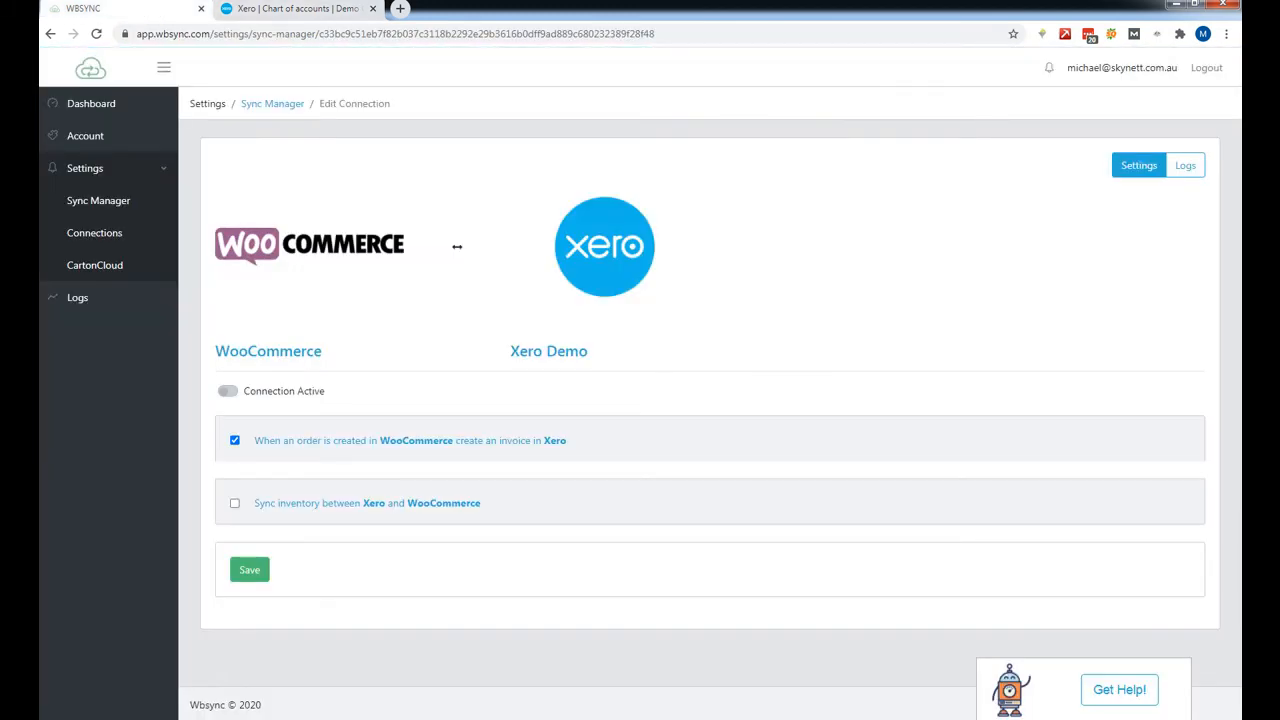
key("F5")
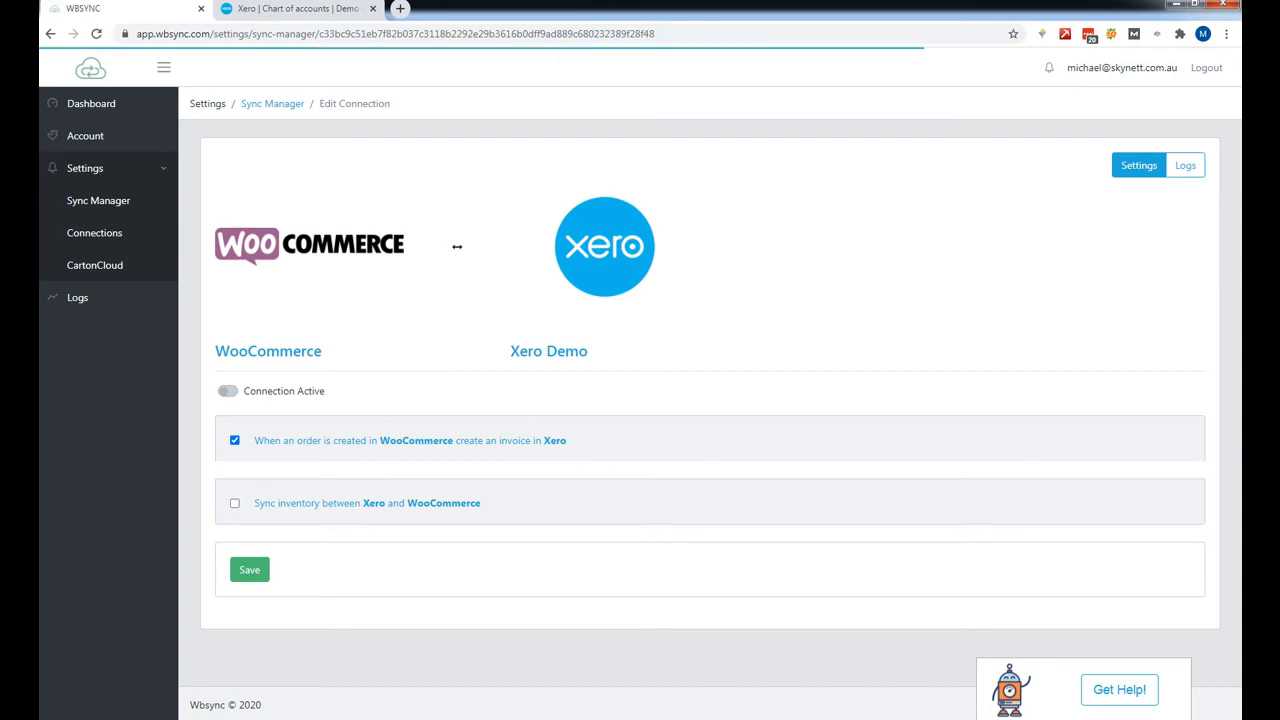
left_click(410, 441)
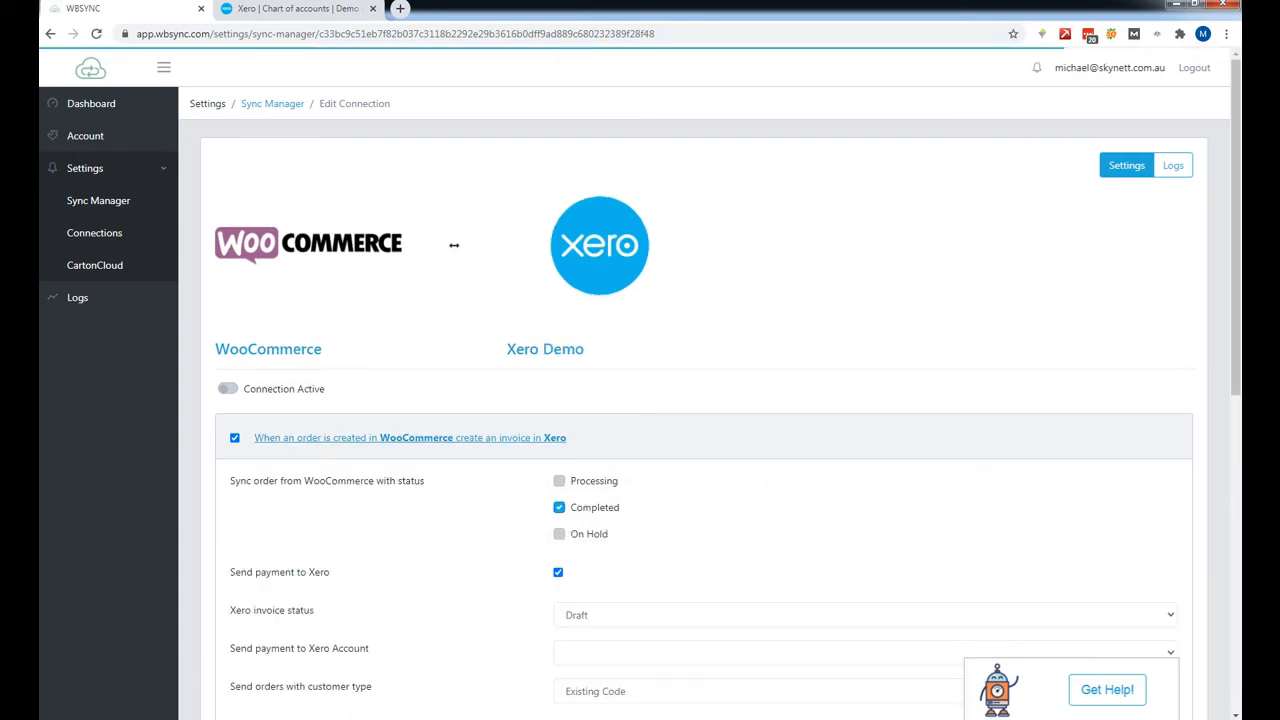
scroll(410, 441, "down", 3)
scroll(454, 245, "up", 3)
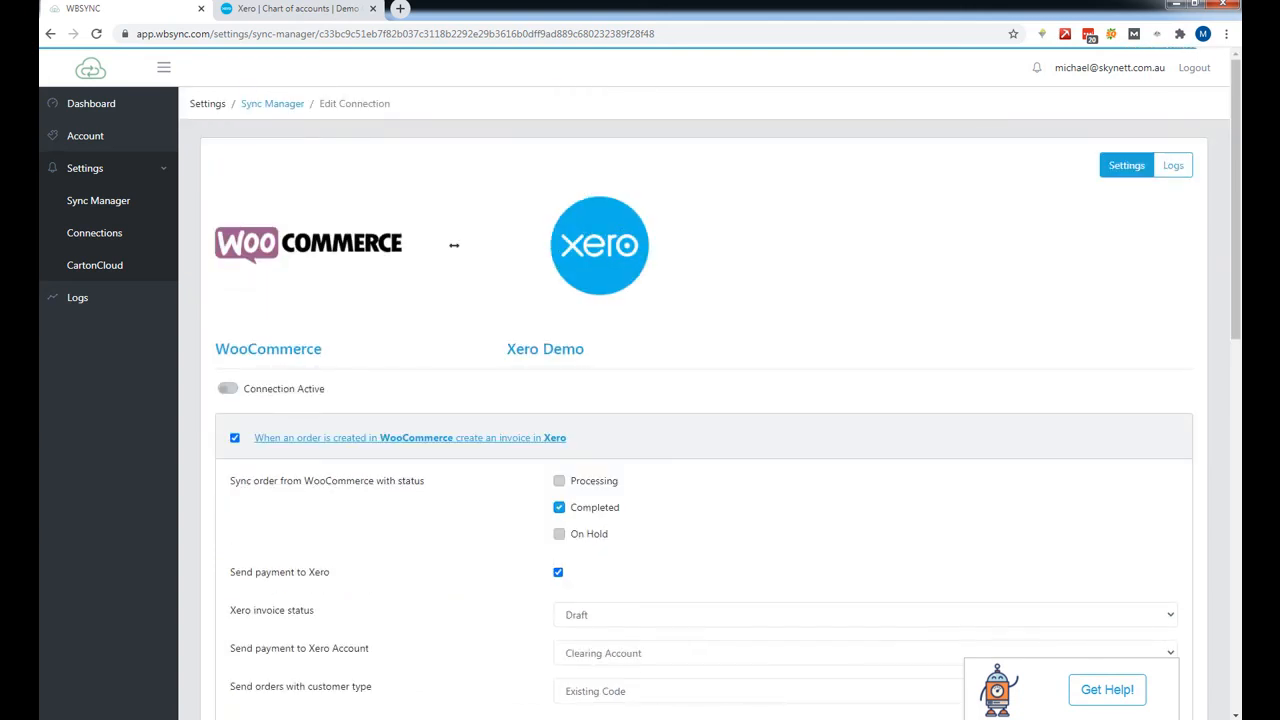
scroll(454, 245, "down", 1)
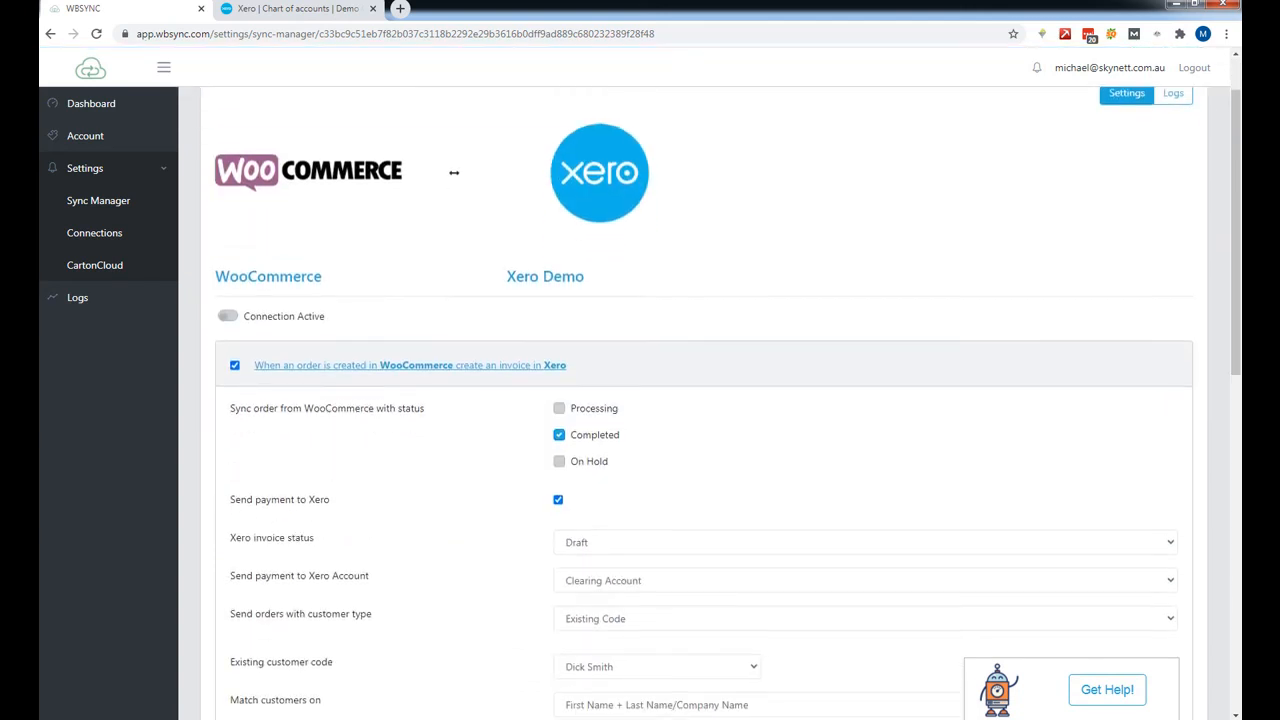
scroll(700, 400, "down", 2)
left_click(652, 438)
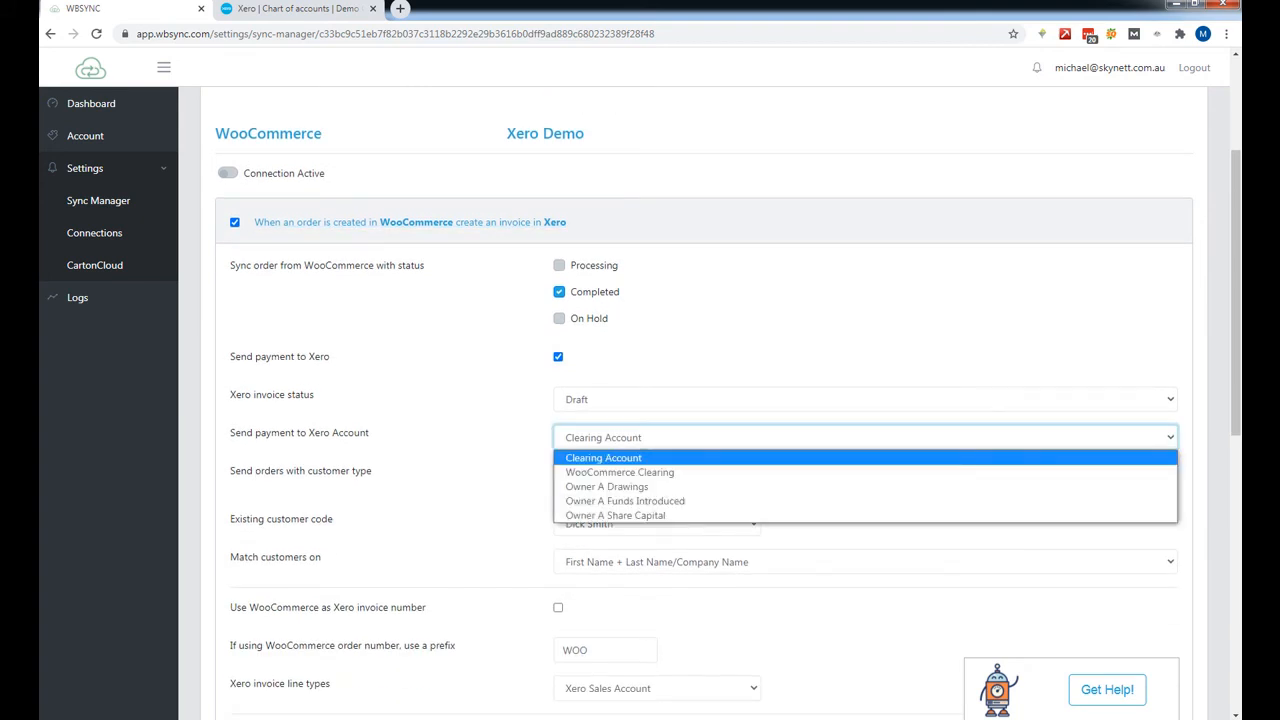
left_click(650, 472)
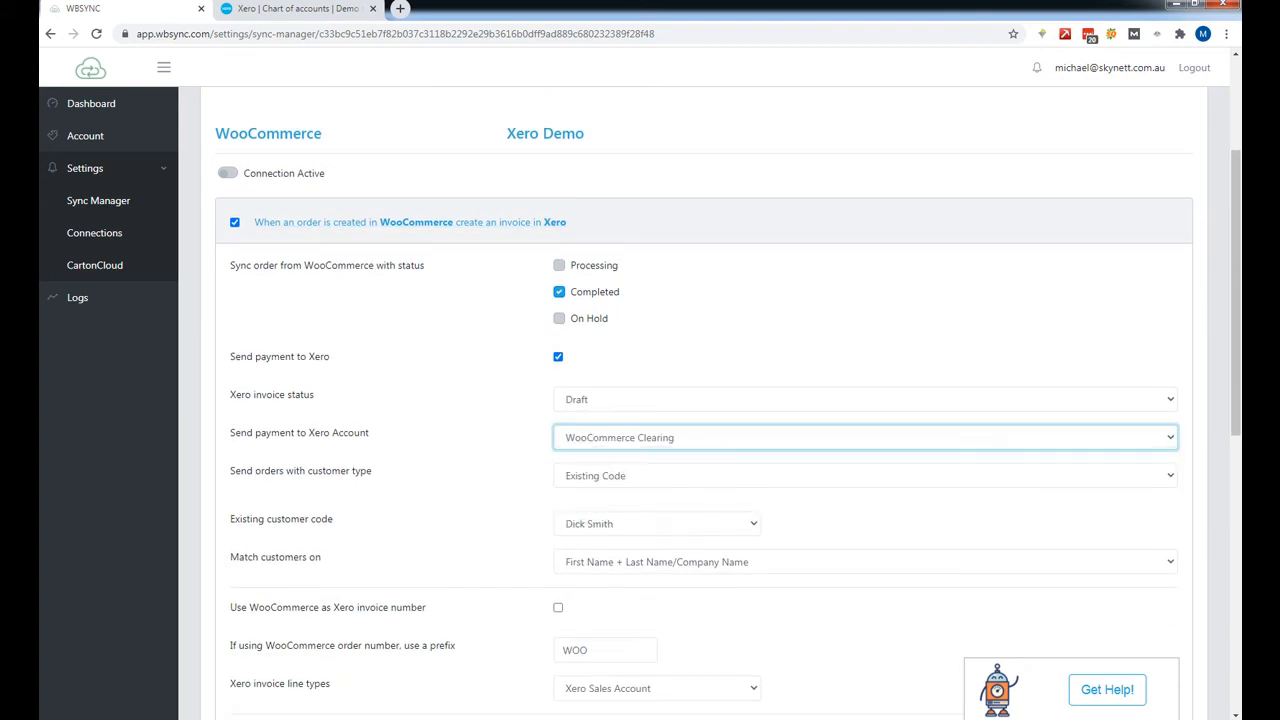
left_click(480, 455)
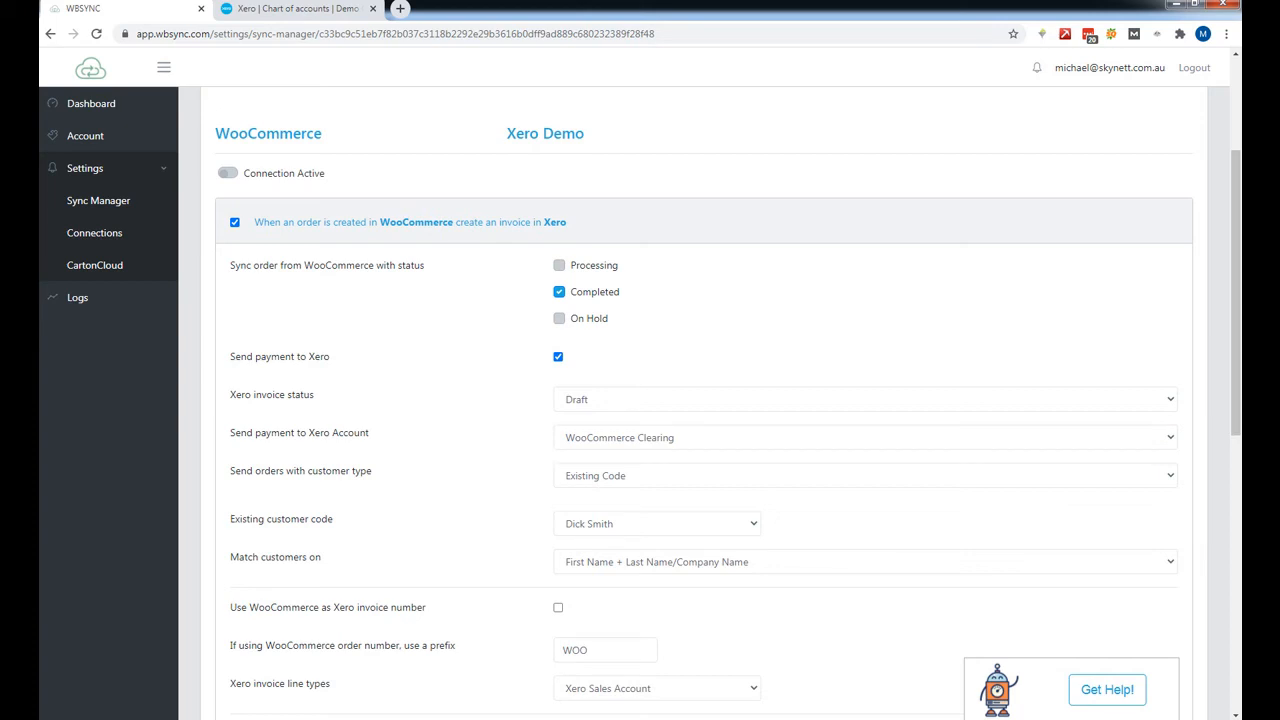
- Set the Xero invoice status to Authorised and the freight code to Freight Income
left_click(640, 400)
left_click(630, 448)
scroll(700, 400, "down", 2)
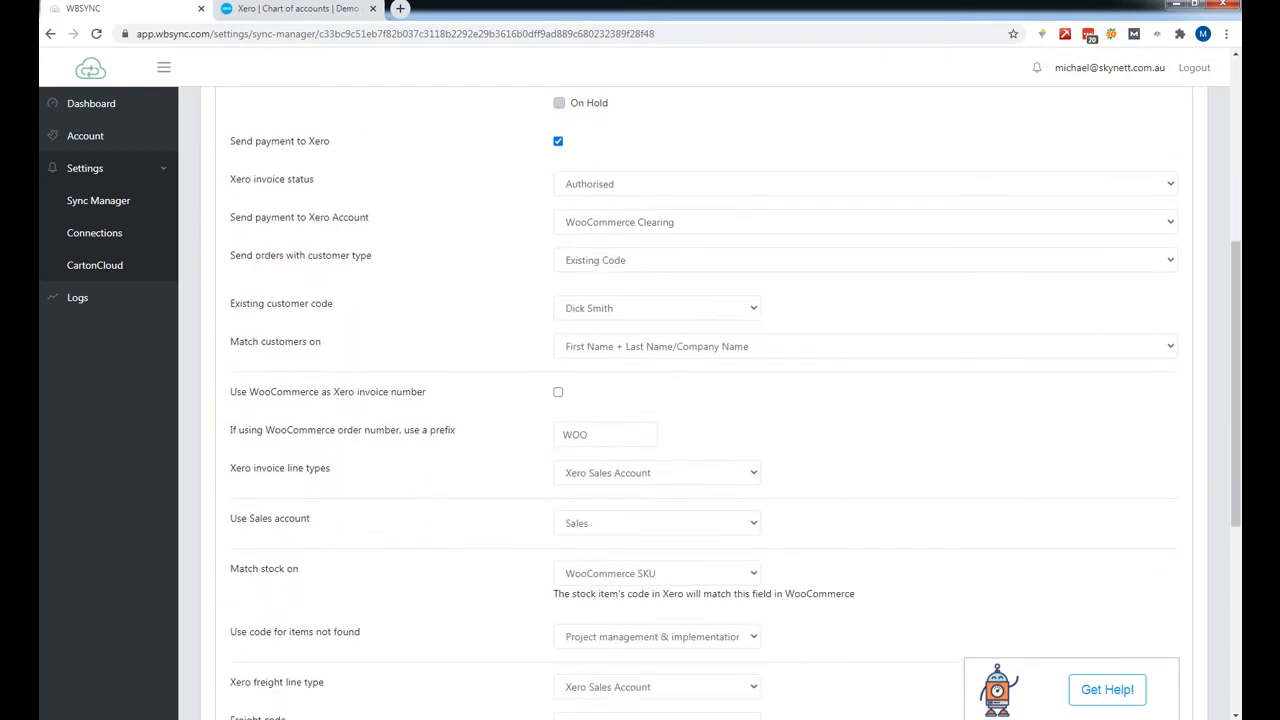
scroll(700, 400, "down", 1)
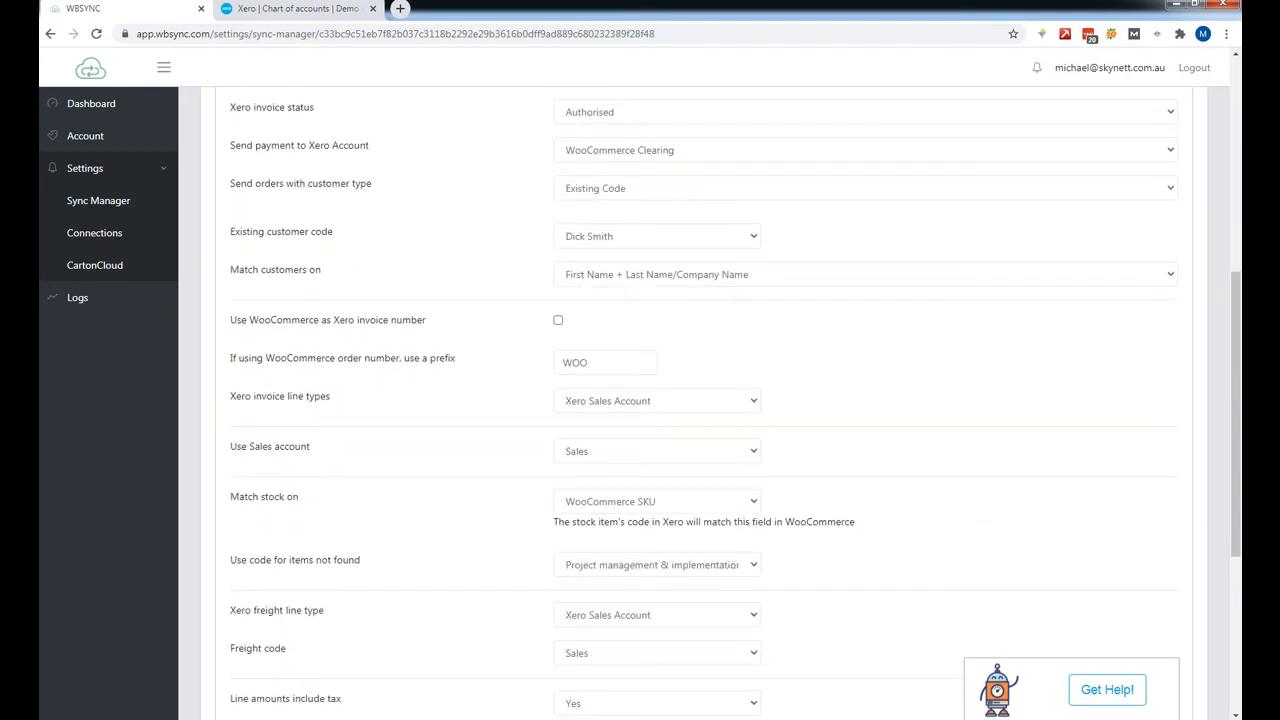
scroll(657, 500, "down", 3)
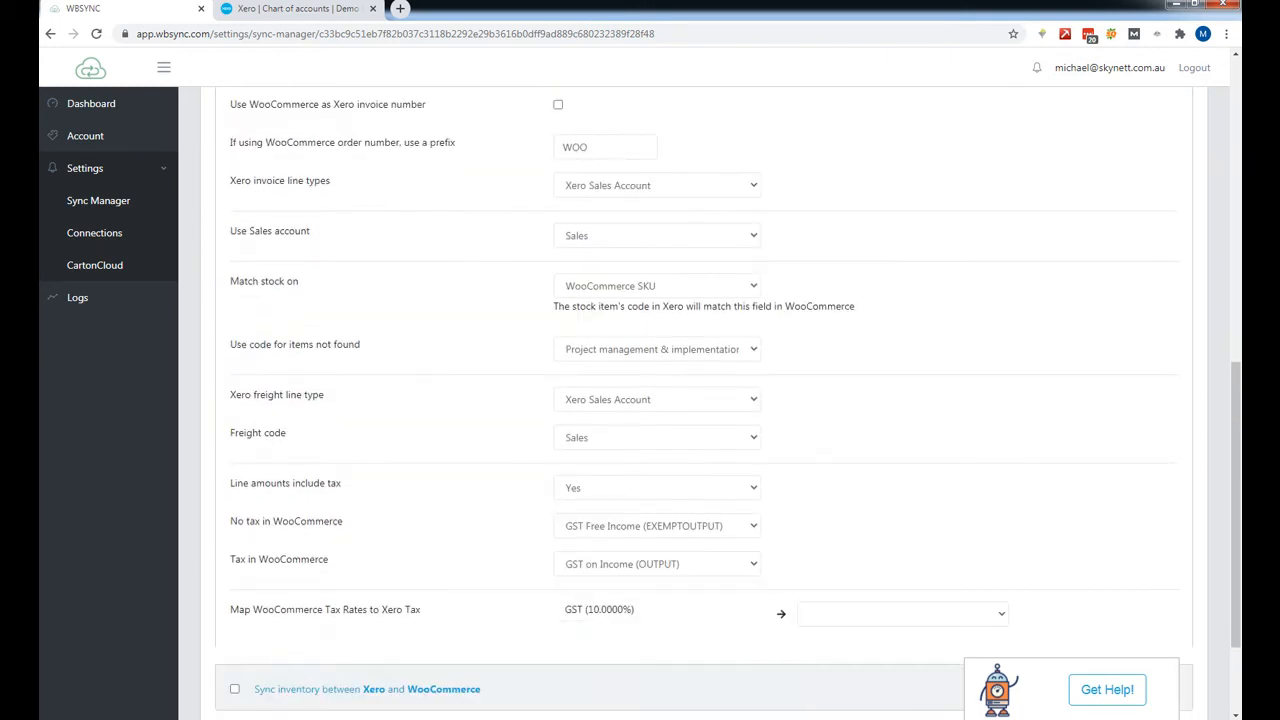
scroll(657, 500, "up", 1)
left_click(657, 509)
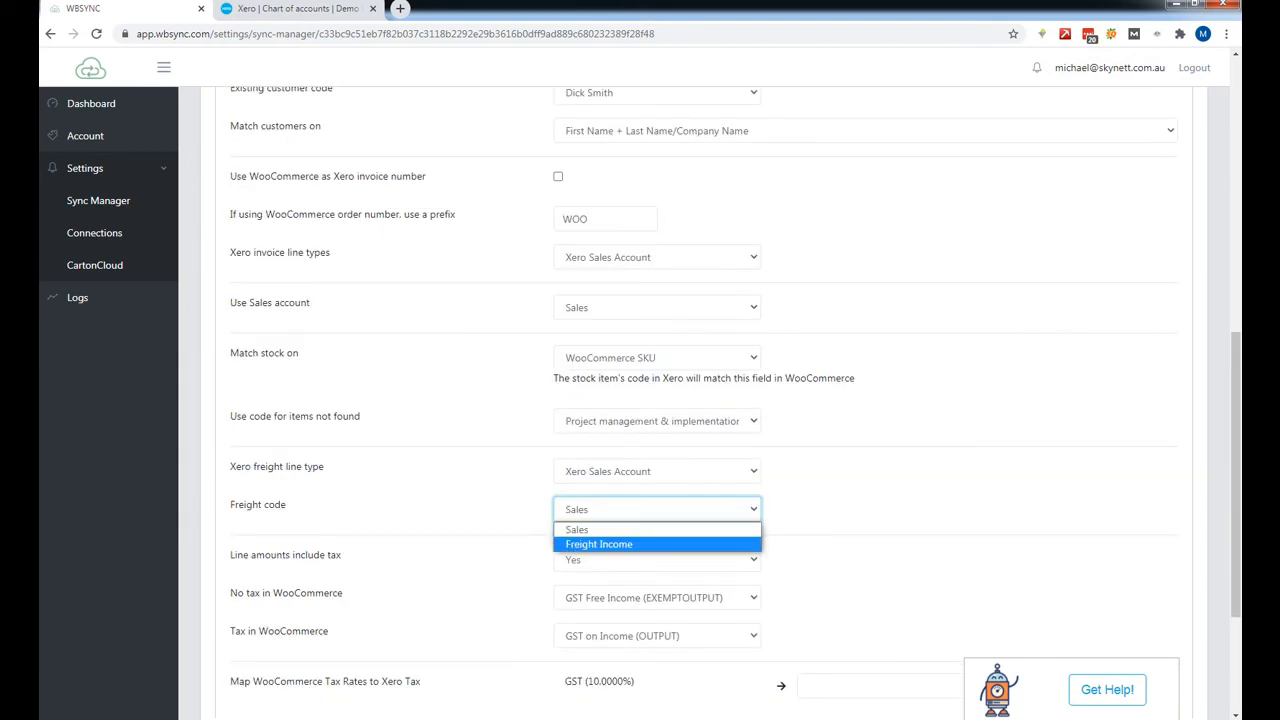
key("Return")
- Review the order sync settings from the tax mapping back up to the invoice status, and collapse the order-to-invoice section
scroll(640, 400, "down", 1)
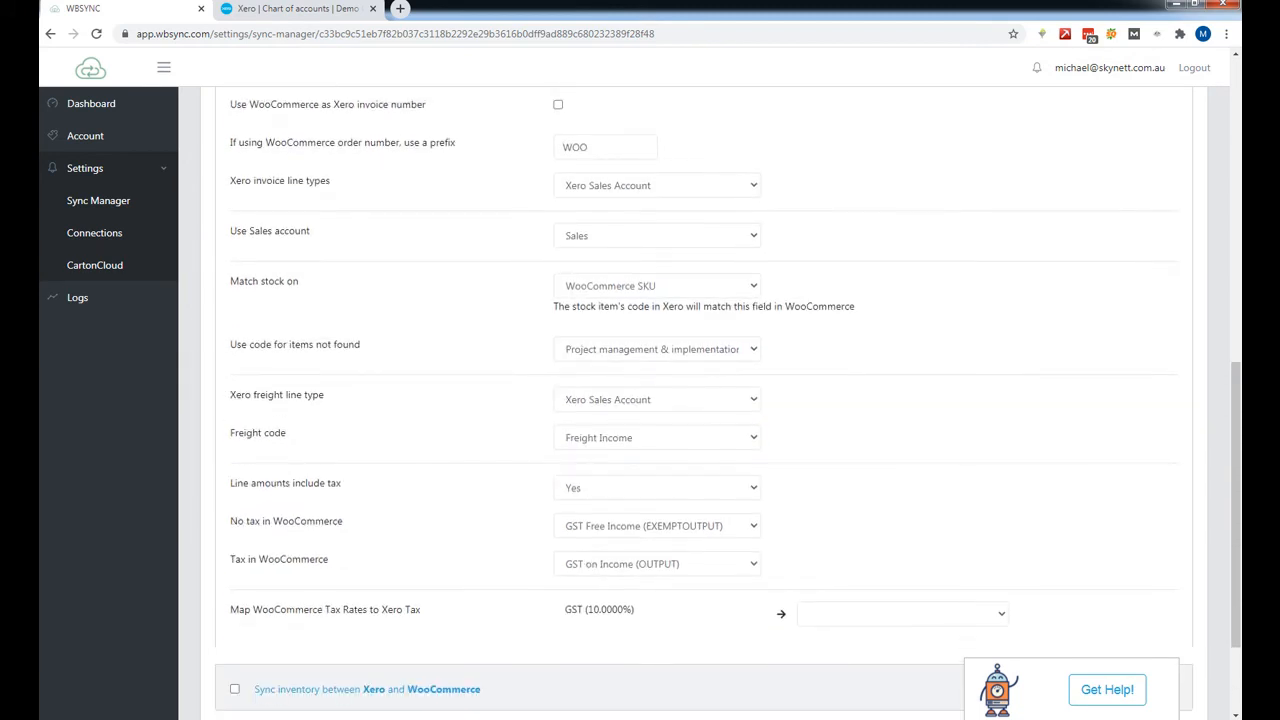
scroll(370, 545, "down", 2)
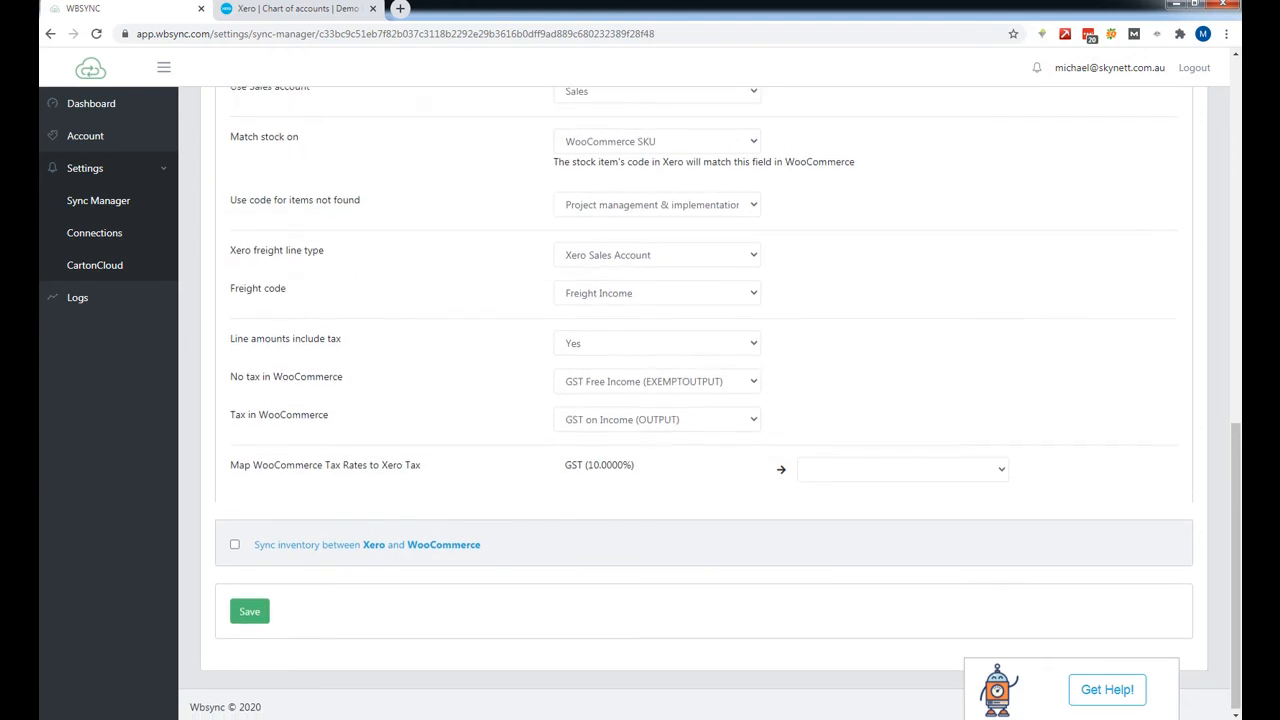
scroll(370, 545, "up", 5)
scroll(454, 98, "up", 5)
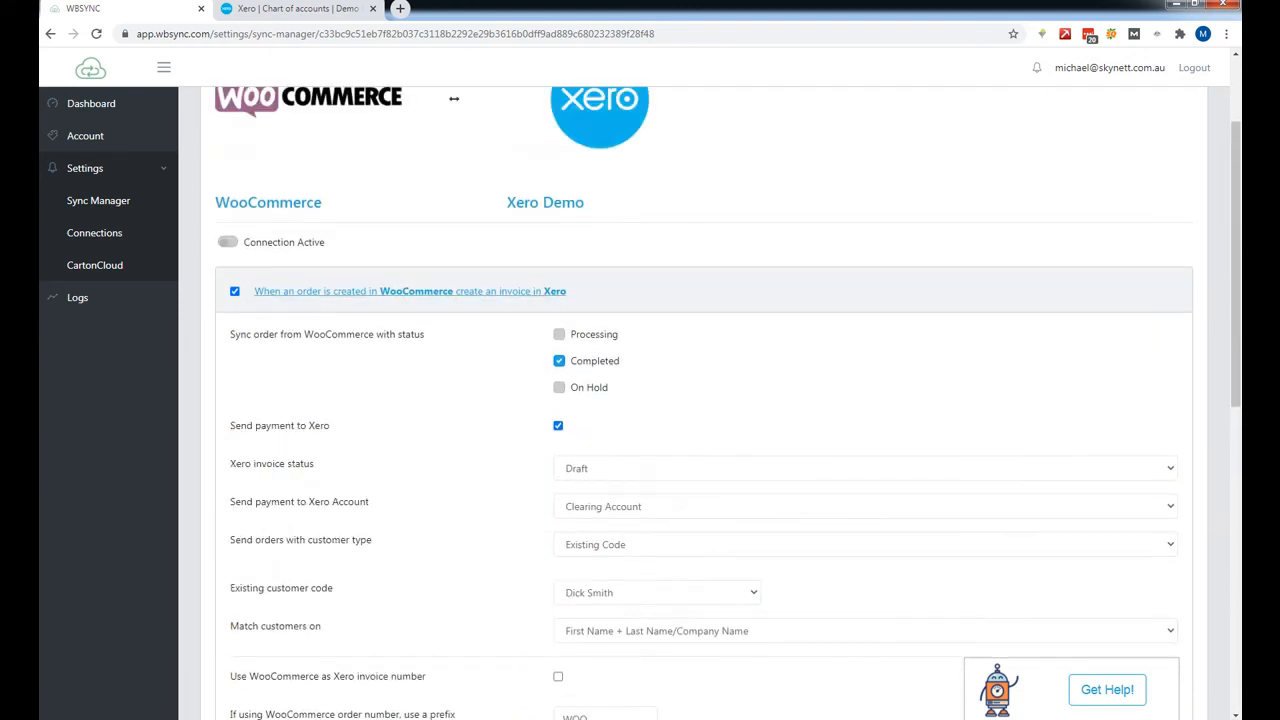
left_click(410, 291)
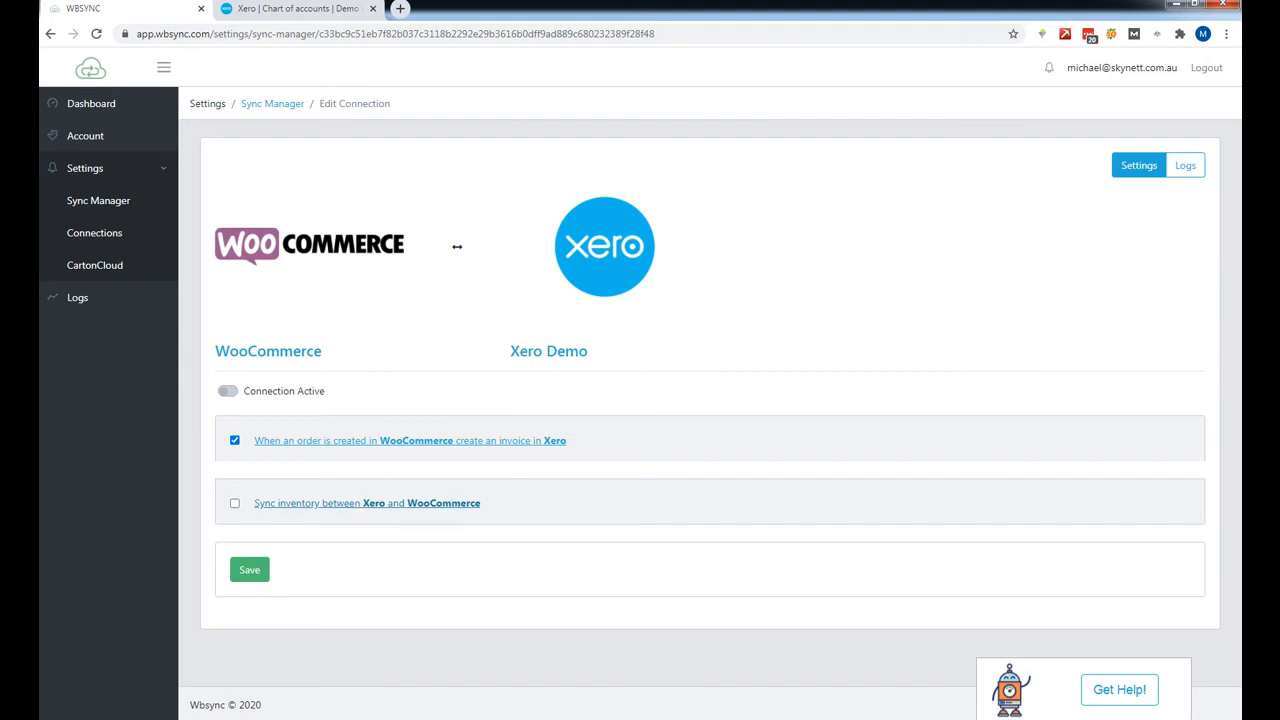
- Enable inventory sync between Xero and WooCommerce, and turn on both pricing and quantity sync
left_click(235, 503)
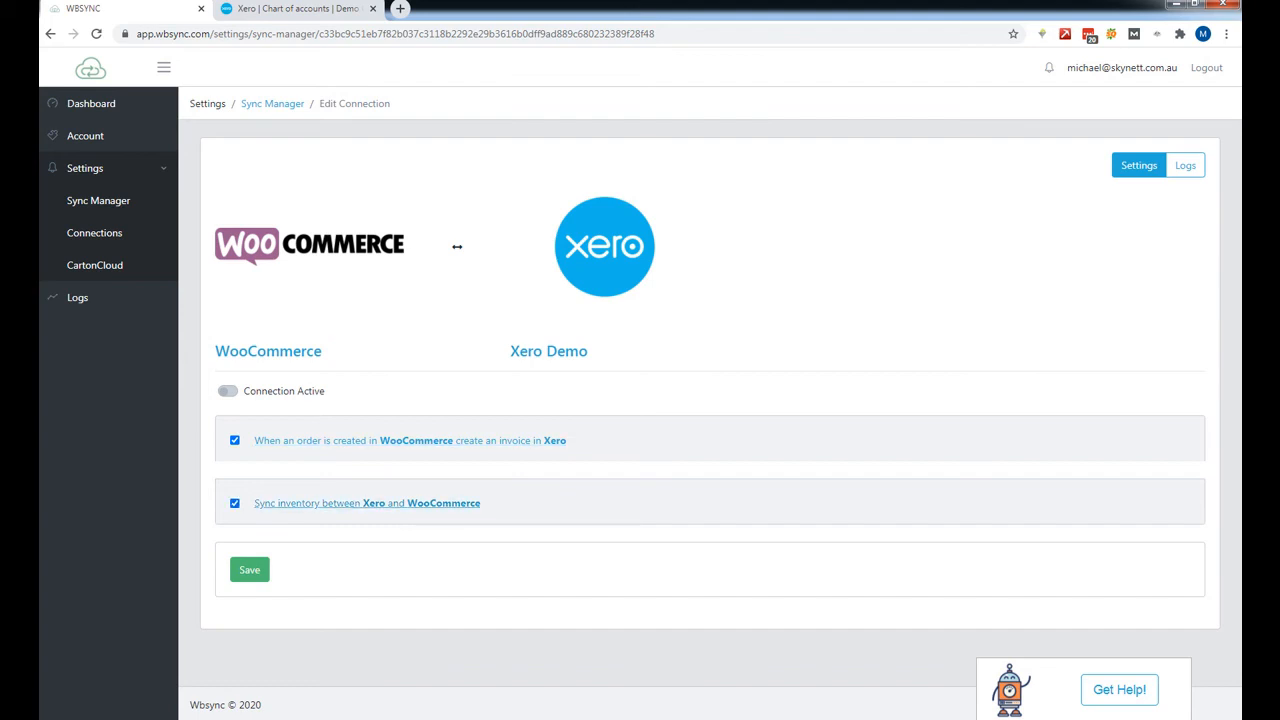
scroll(457, 246, "down", 2)
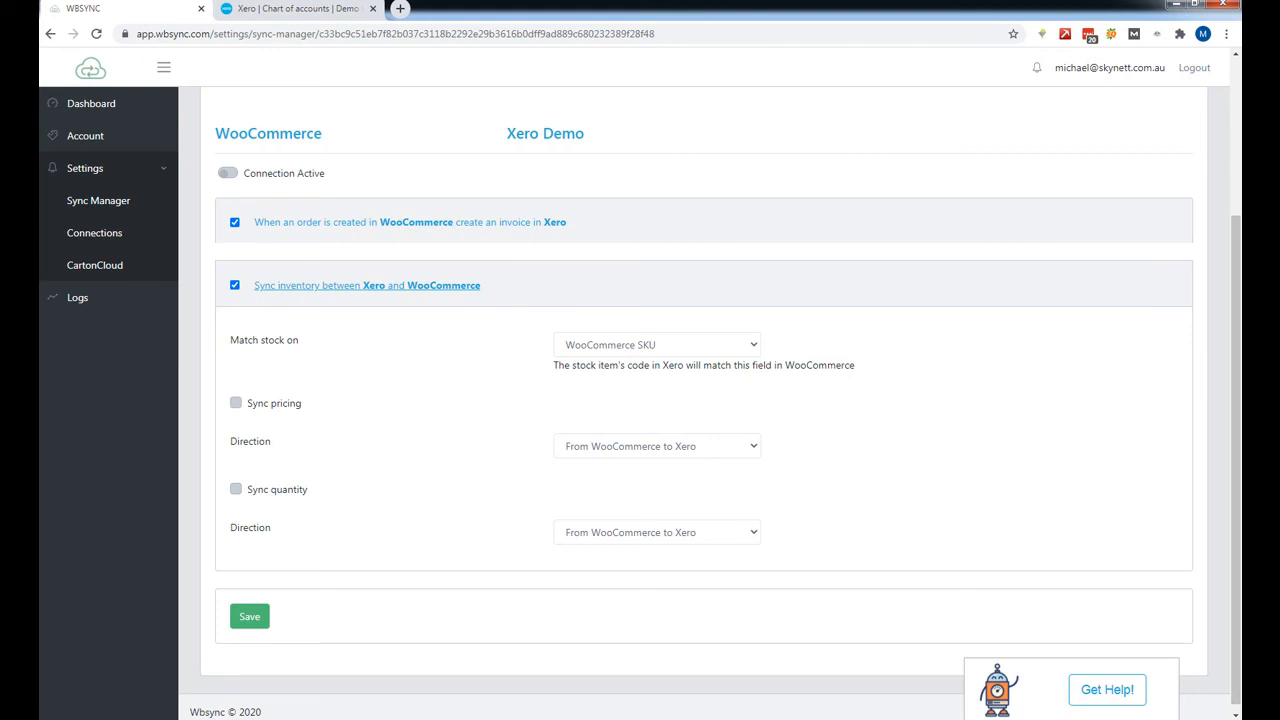
scroll(457, 282, "down", 1)
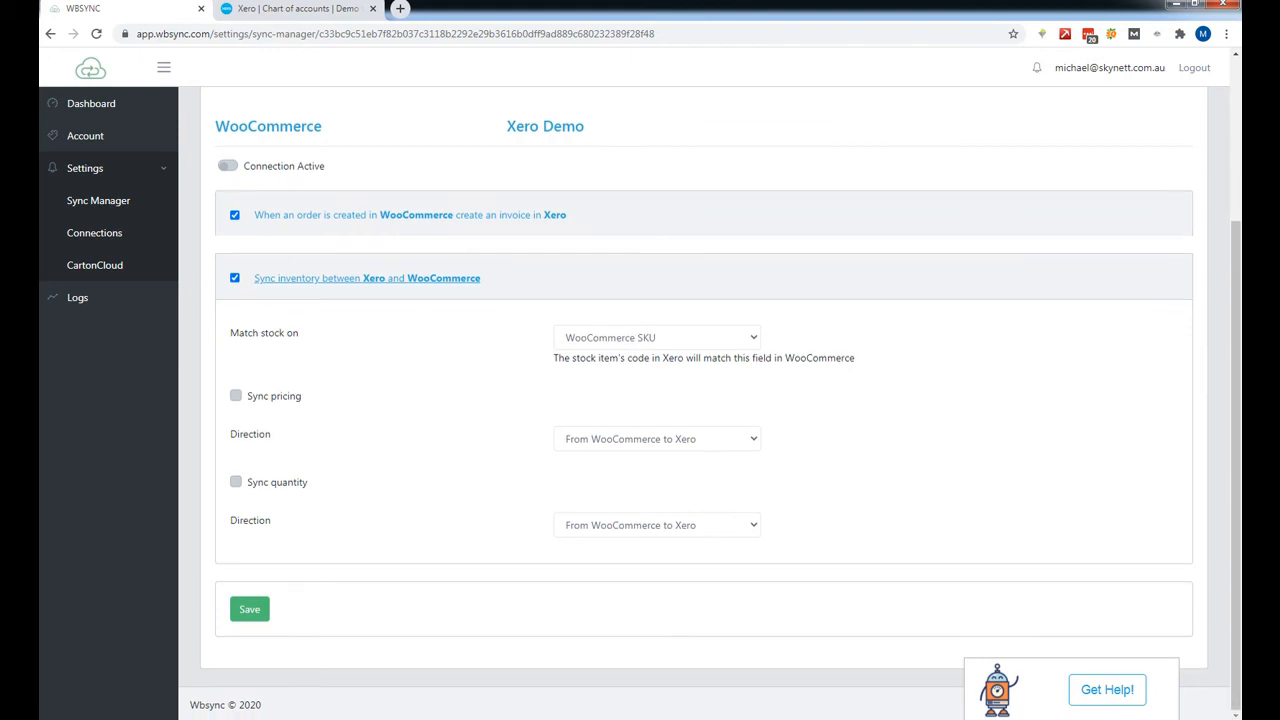
left_click(236, 396)
left_click(236, 482)
- Set the pricing sync direction to From WooCommerce to Xero and the quantity sync direction to From Xero to WooCommerce
left_click(657, 439)
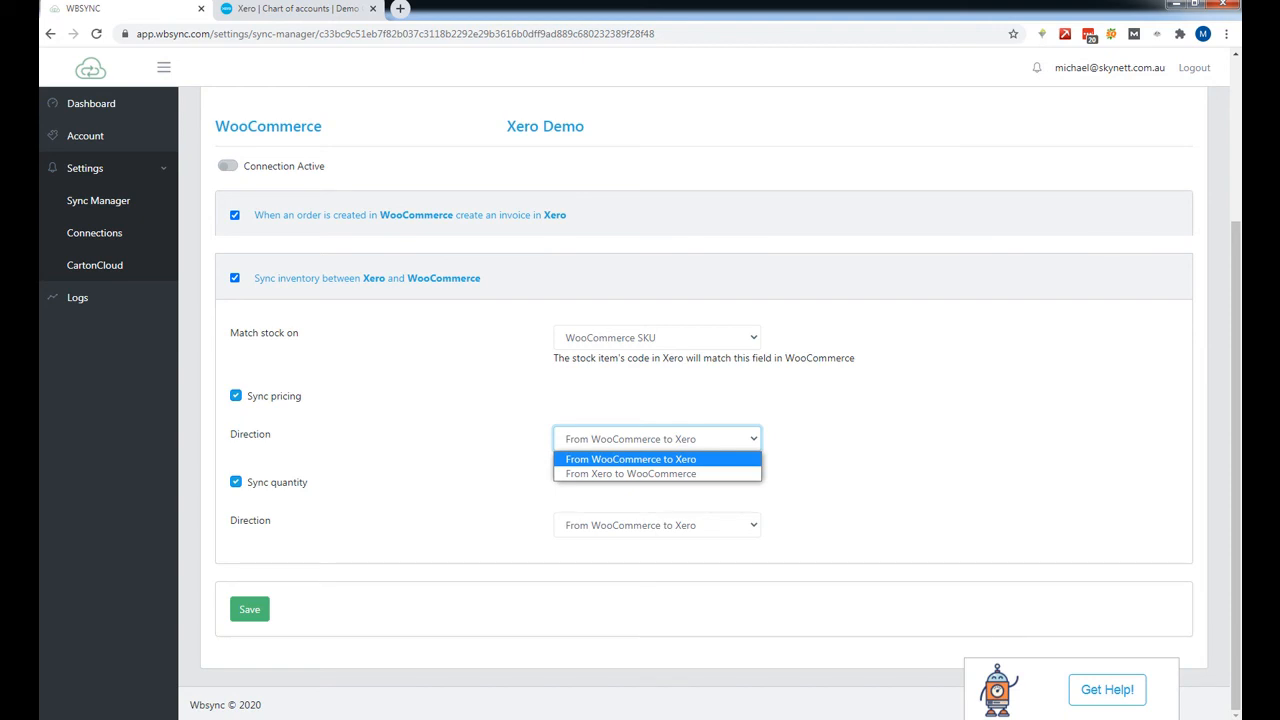
key("Escape")
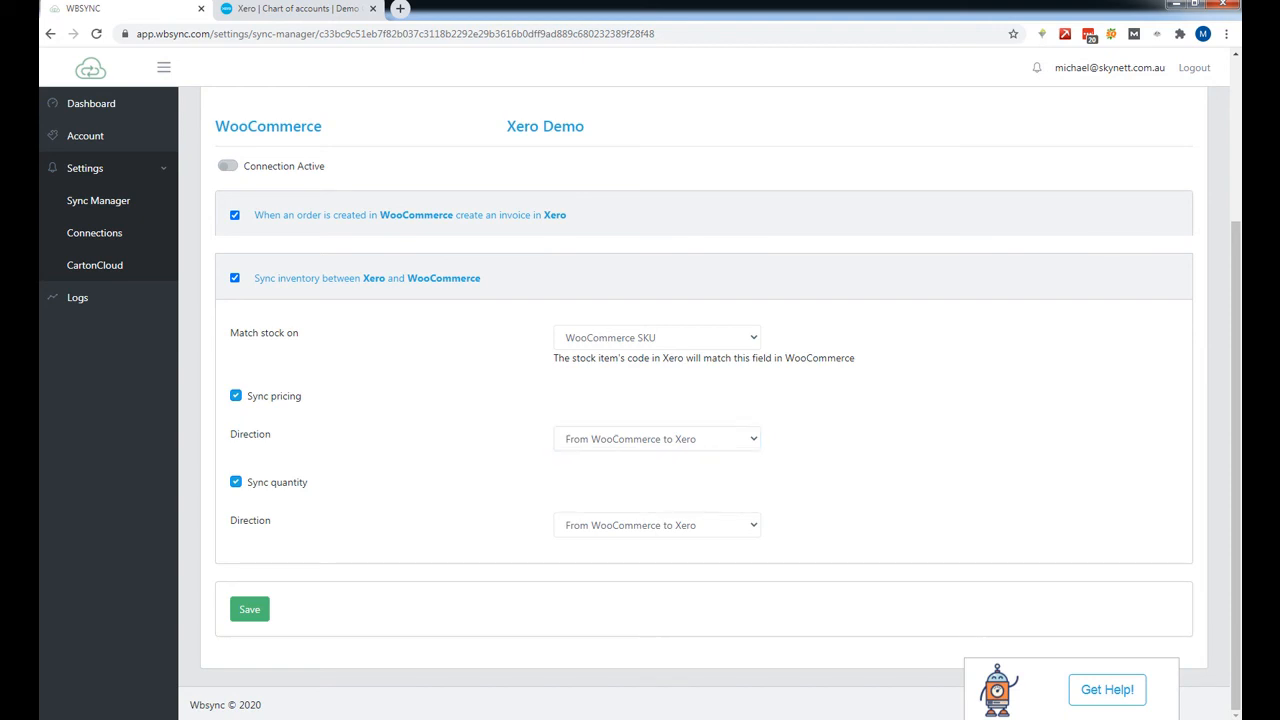
left_click(680, 439)
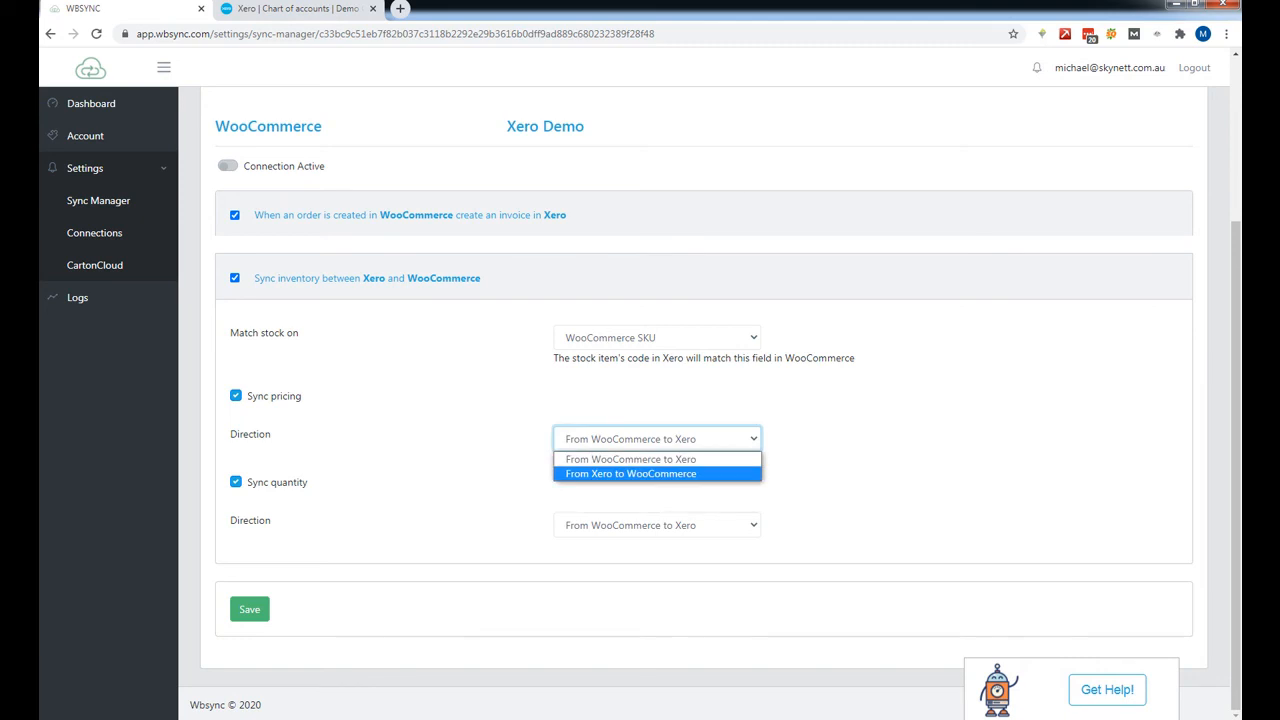
left_click(680, 459)
left_click(740, 482)
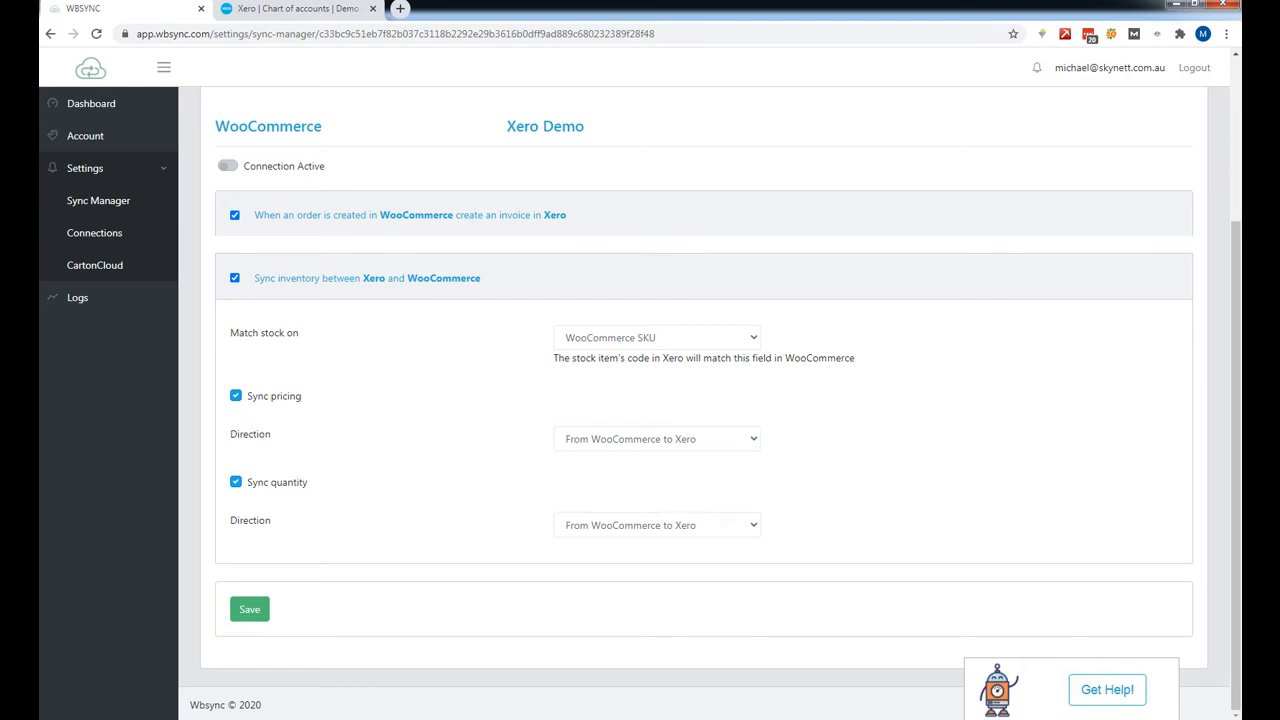
left_click(657, 525)
left_click(640, 558)
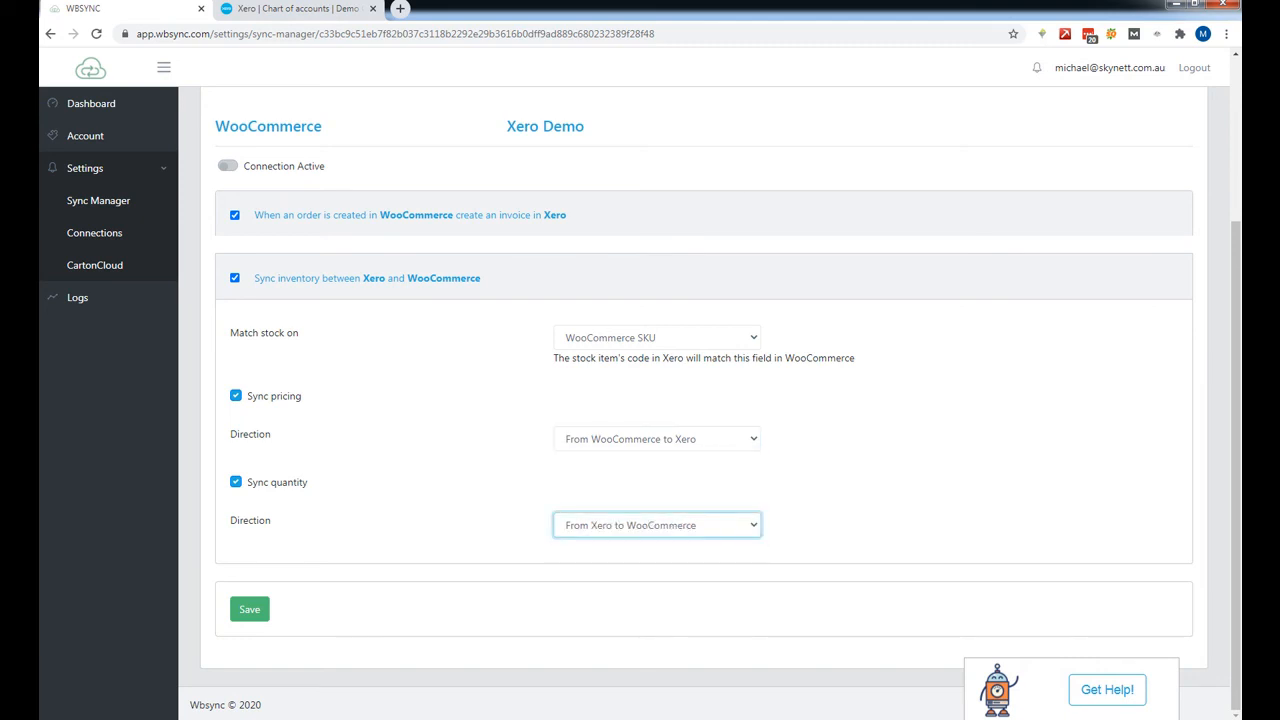
left_click(690, 595)
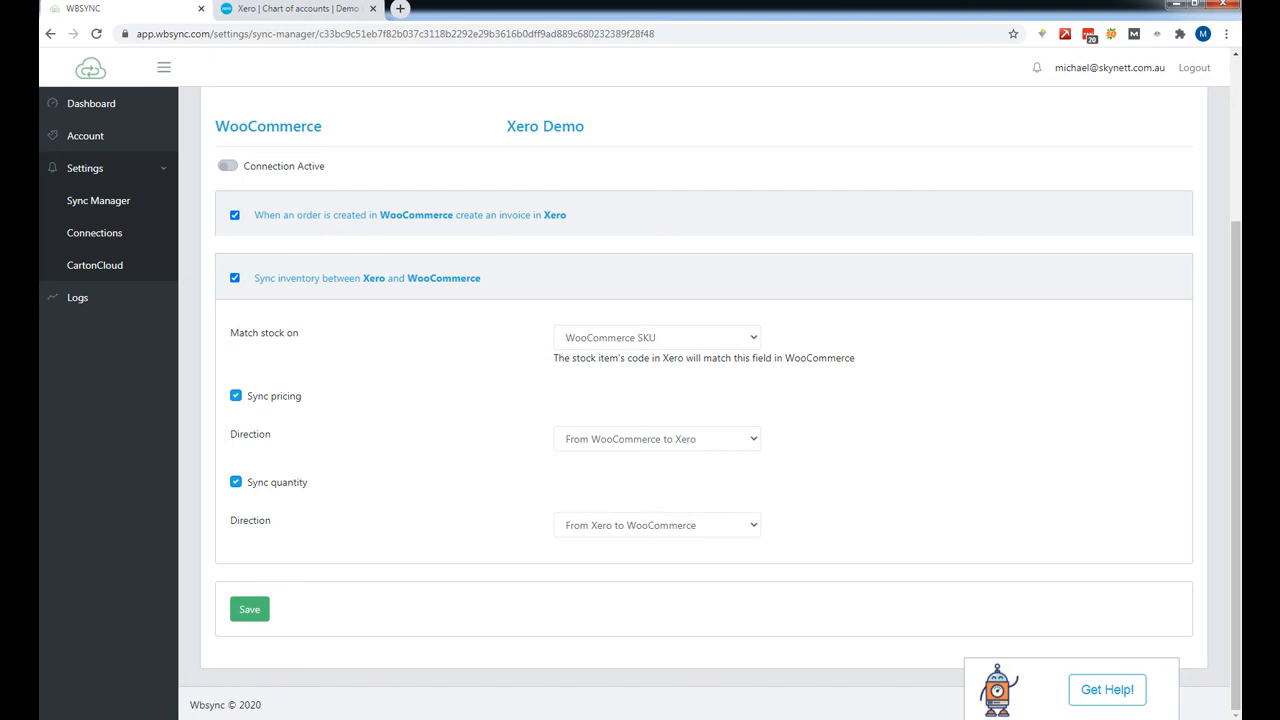
- Make the WooCommerce to Xero Demo connection active and save its settings
left_click(249, 609)
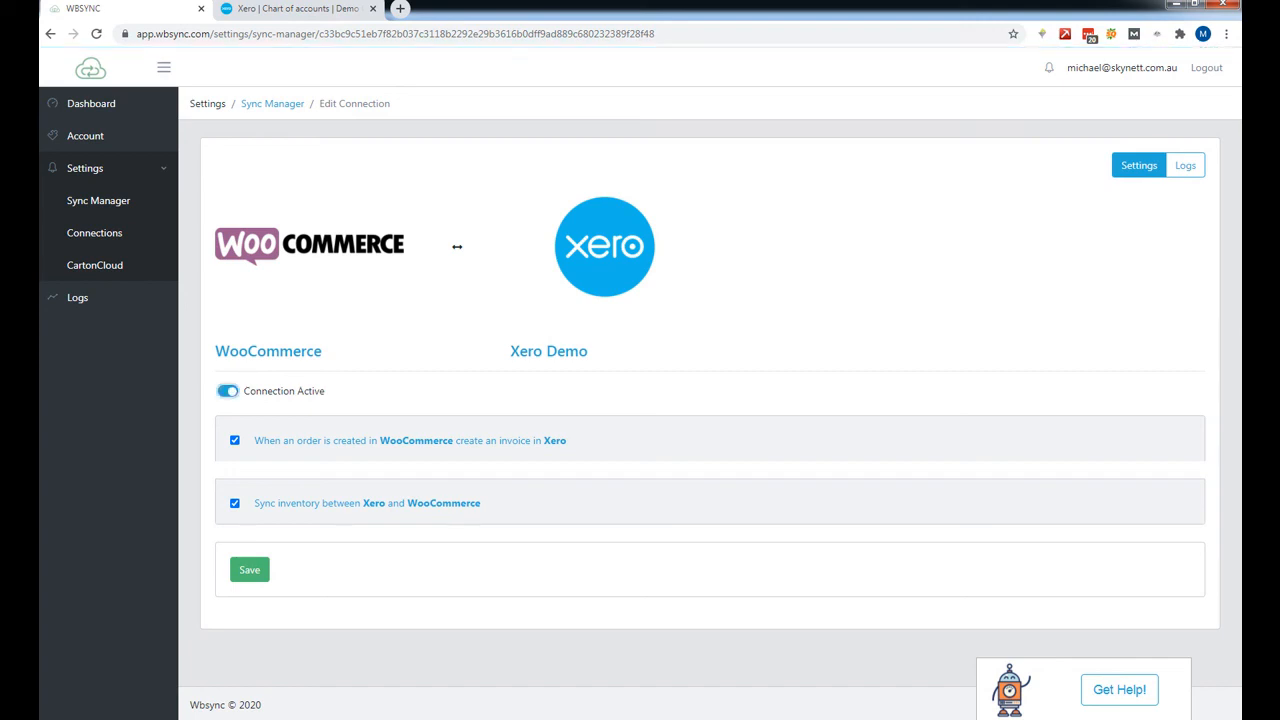
left_click(249, 570)
- View the connection's own sync logs, the dashboard's monthly sync overview and the full log list for all connections
left_click(1186, 166)
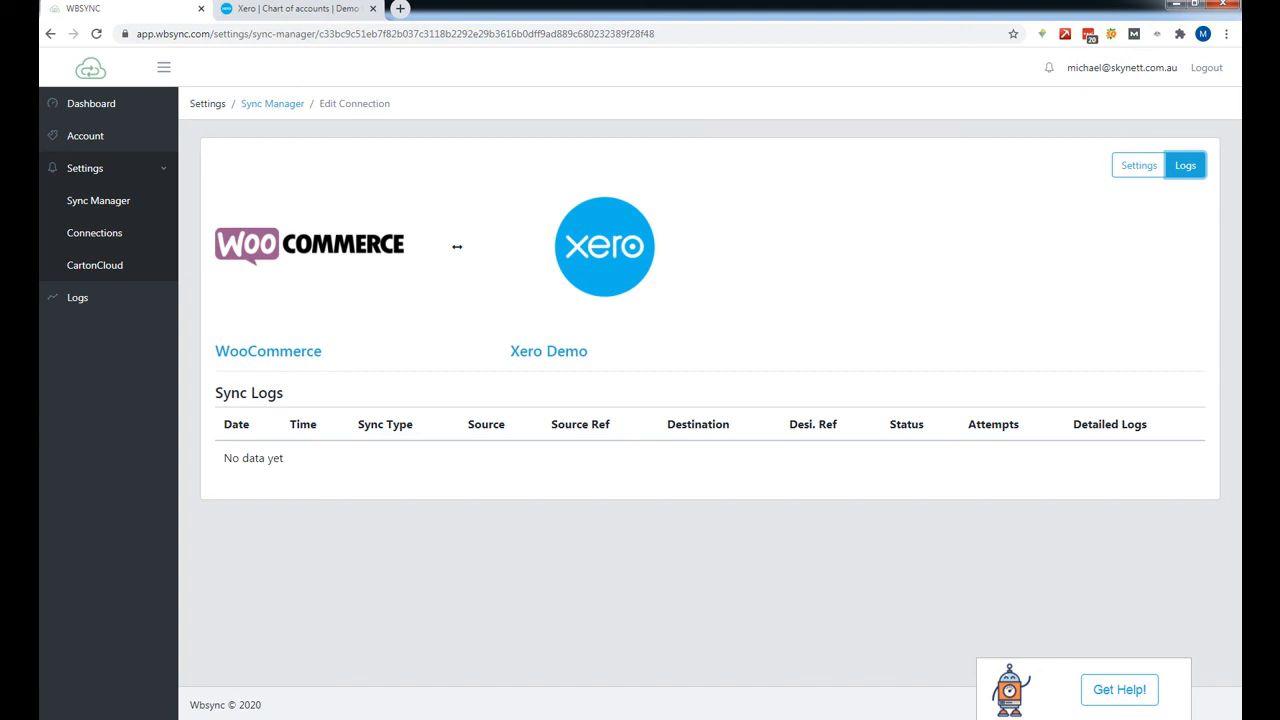
left_click(91, 103)
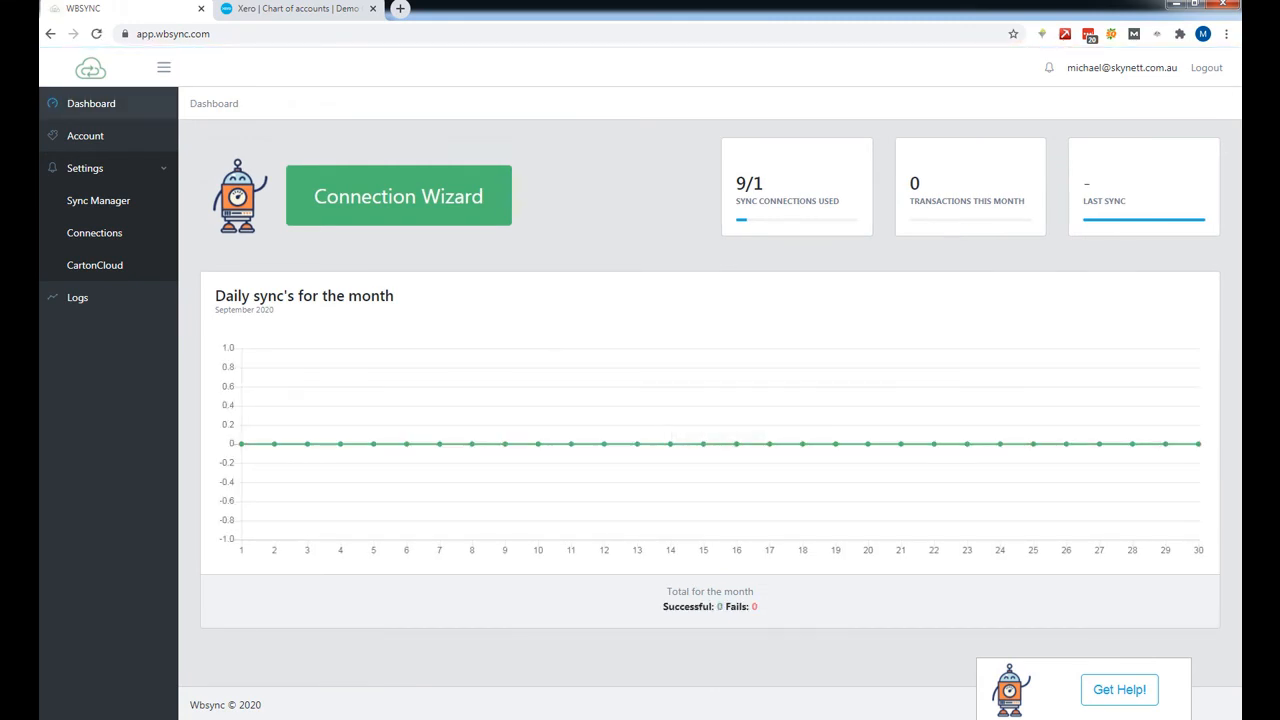
left_click(77, 297)
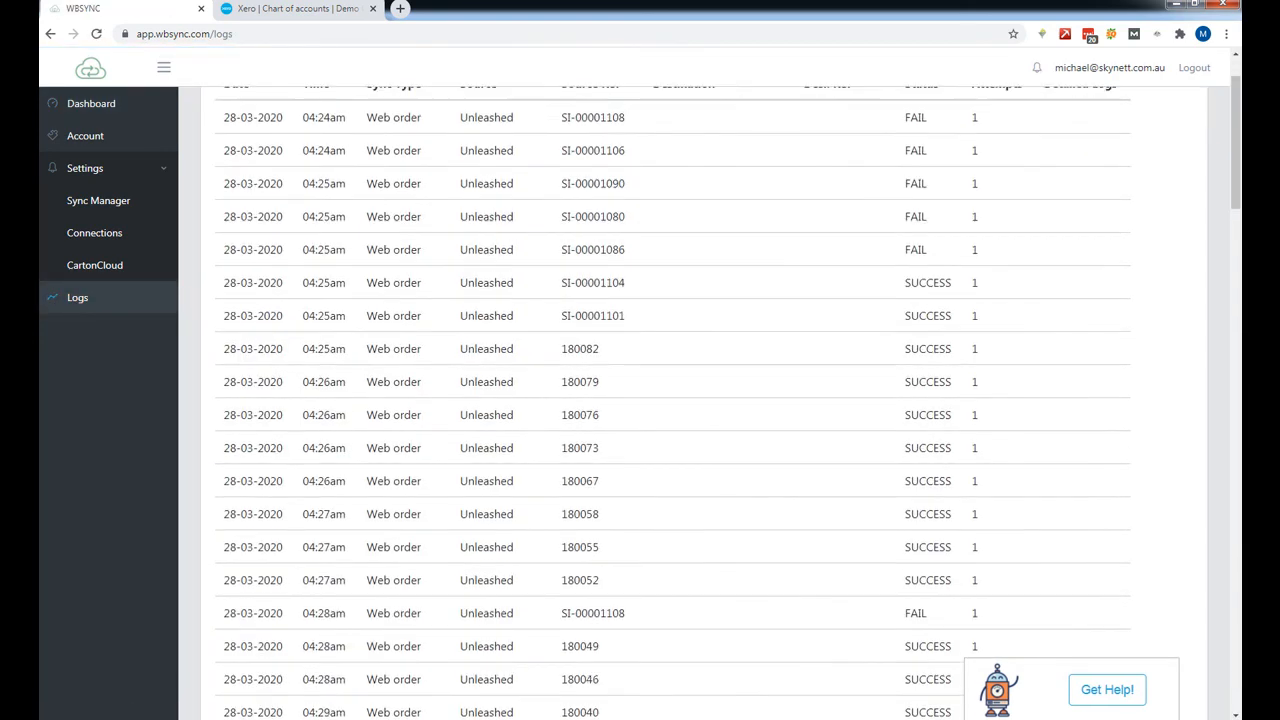
- Return to the dashboard and open the help request form
left_click(91, 103)
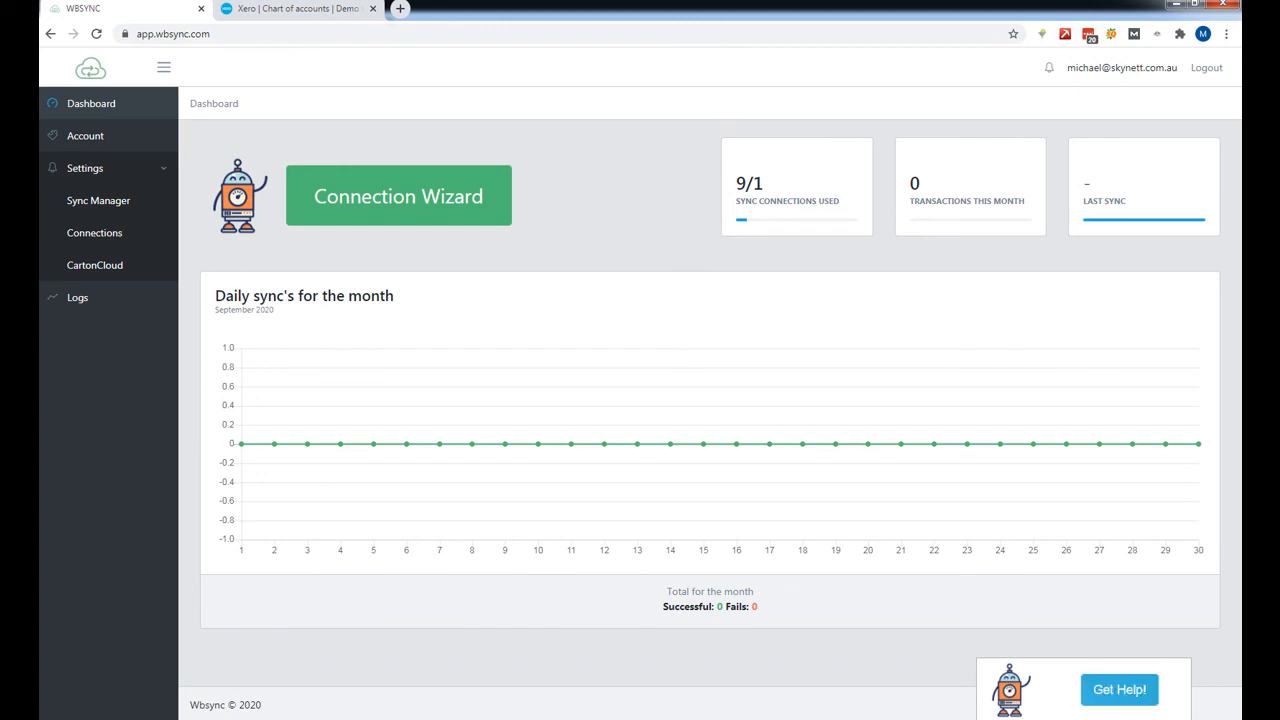
left_click(1119, 689)
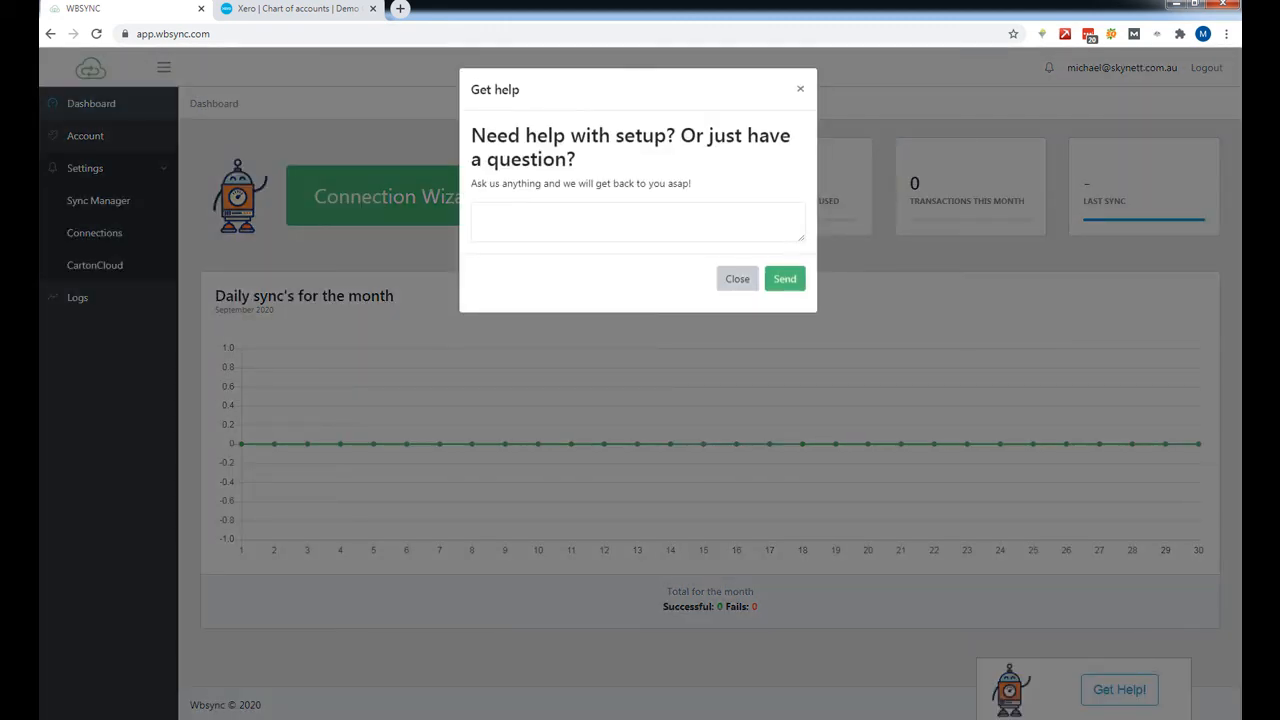